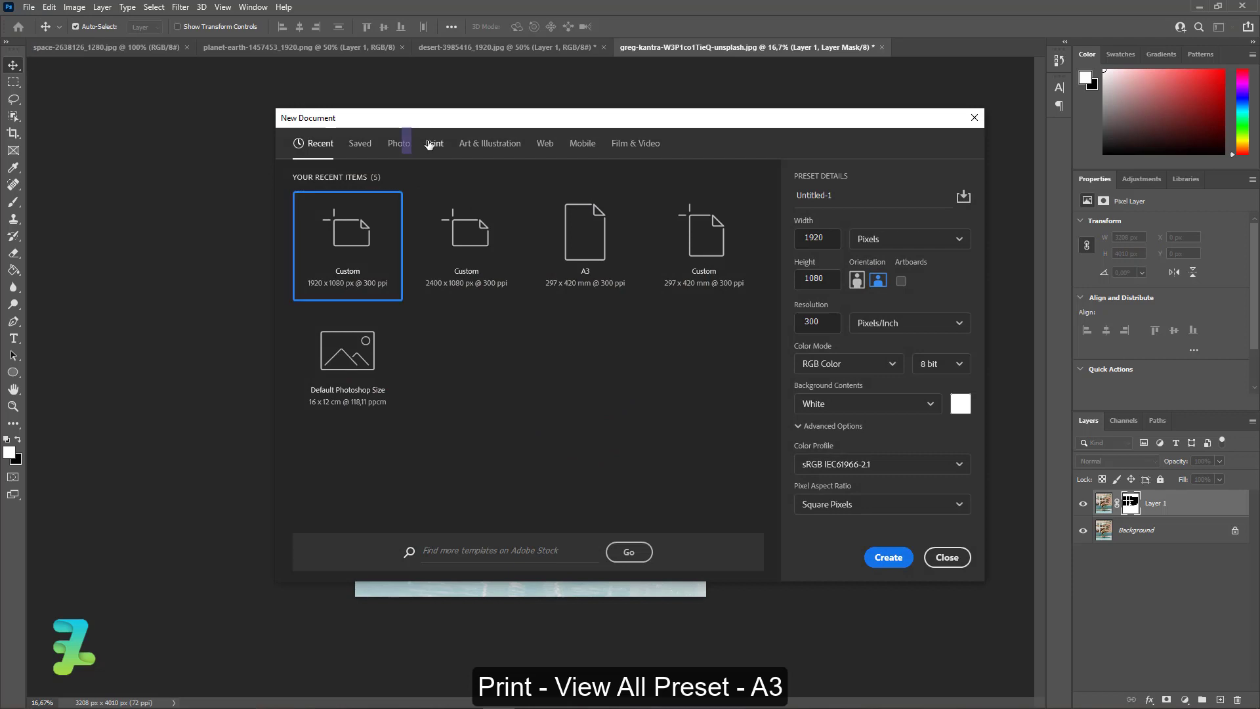
Create a new document from the A3 print preset (297 x 420 mm, 300 ppi) with white background contents
{"action": "left_click", "coordinate": [434, 143]}
{"action": "left_click", "coordinate": [529, 335]}
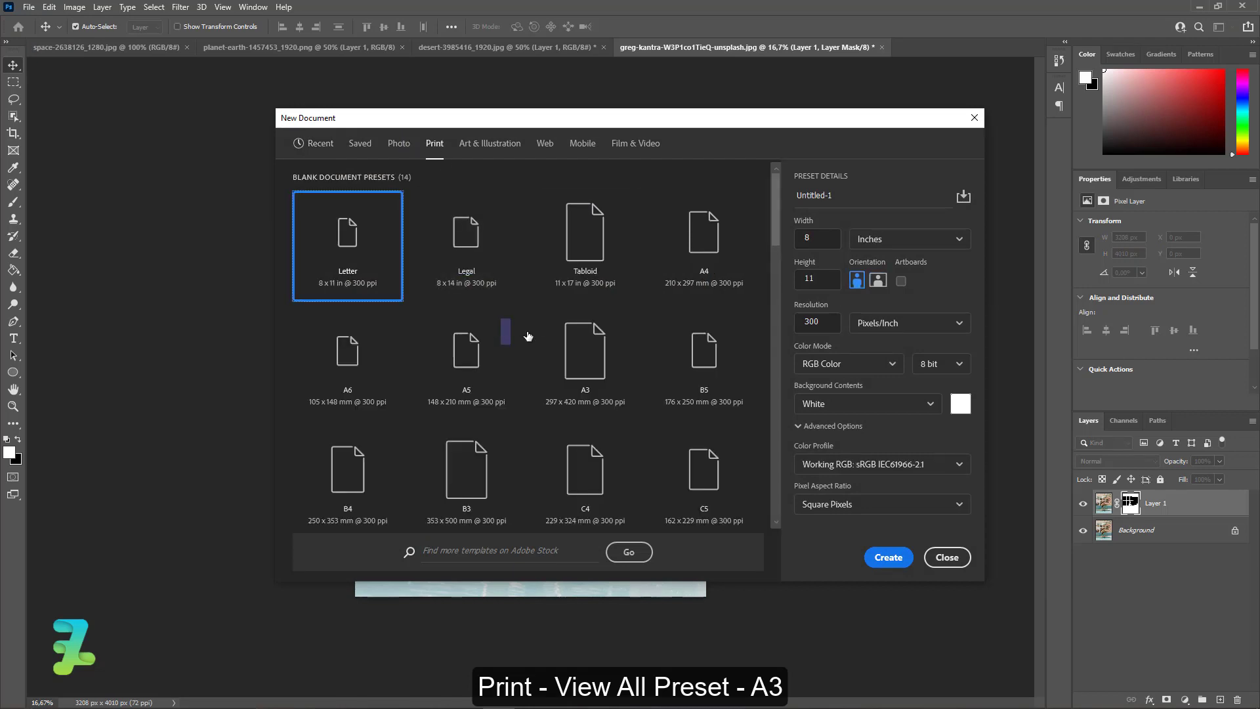
{"action": "left_click", "coordinate": [577, 348]}
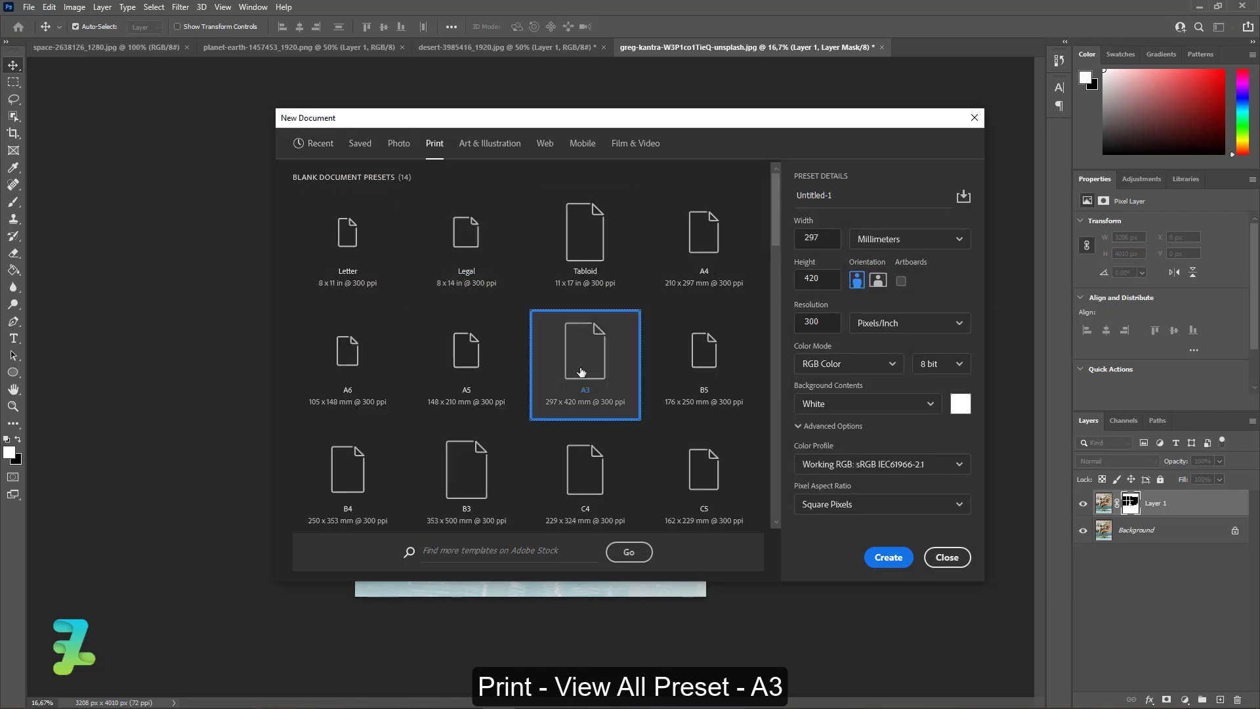
{"action": "left_click", "coordinate": [860, 405]}
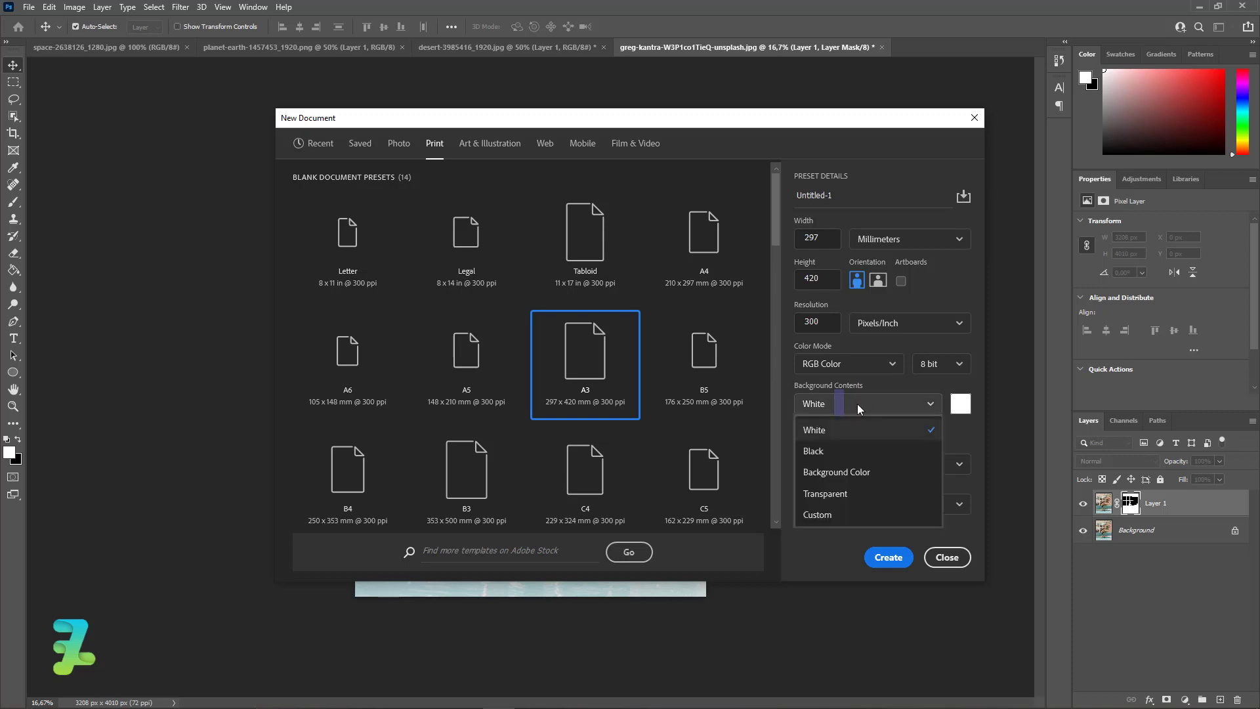
{"action": "left_click", "coordinate": [831, 424]}
{"action": "left_click", "coordinate": [889, 557]}
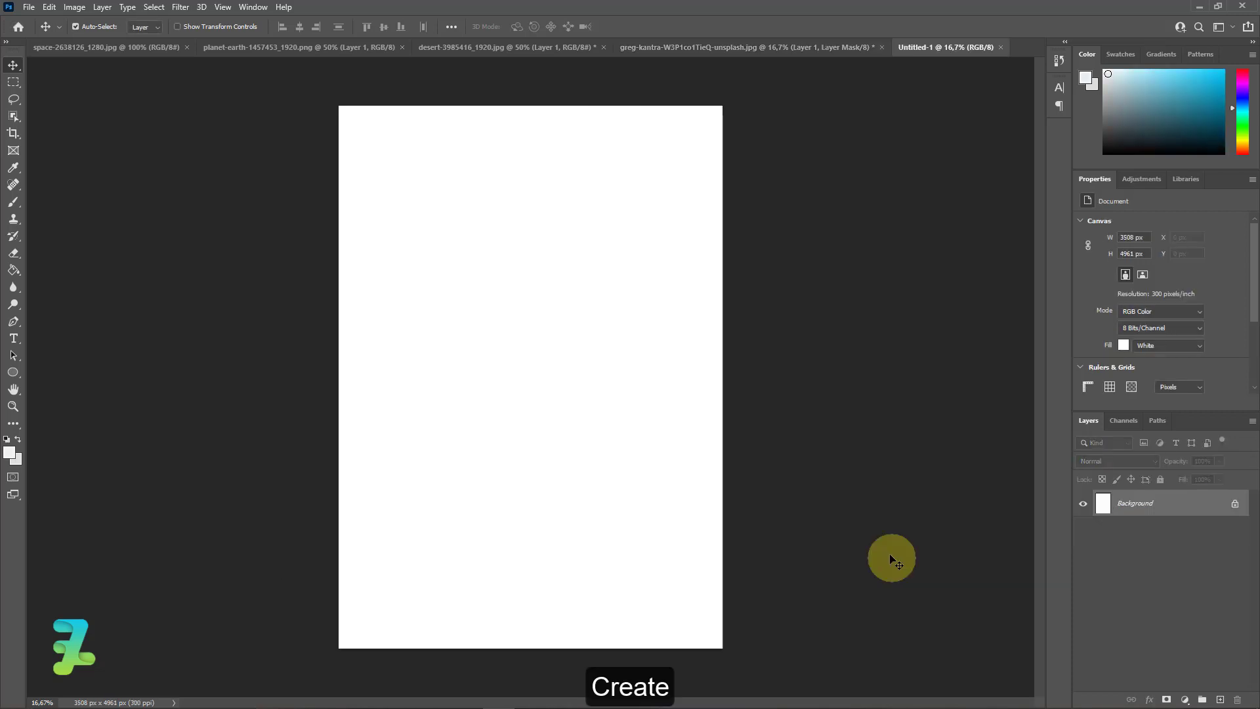
Float the greg-kantra pool photo, copy its masked Layer 1 into Untitled-1, and dock the photo again before returning to Untitled-1
{"action": "left_click", "coordinate": [648, 50]}
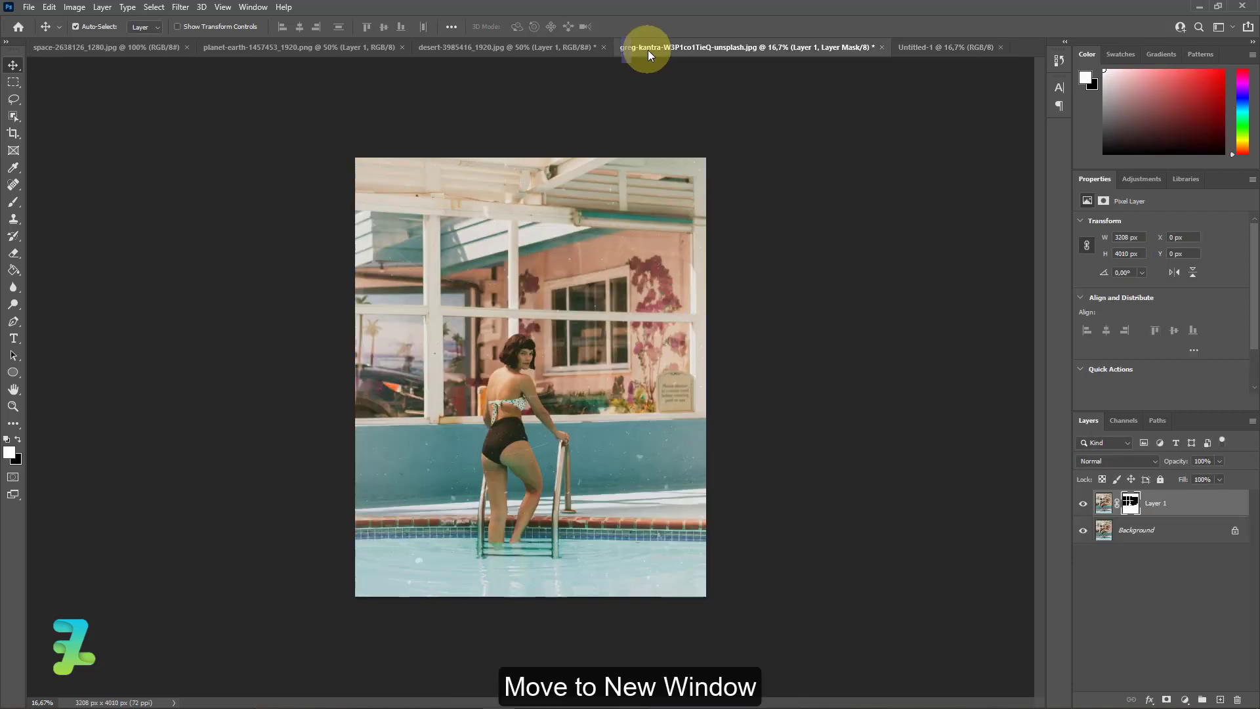
{"action": "right_click", "coordinate": [648, 50]}
{"action": "left_click", "coordinate": [676, 116]}
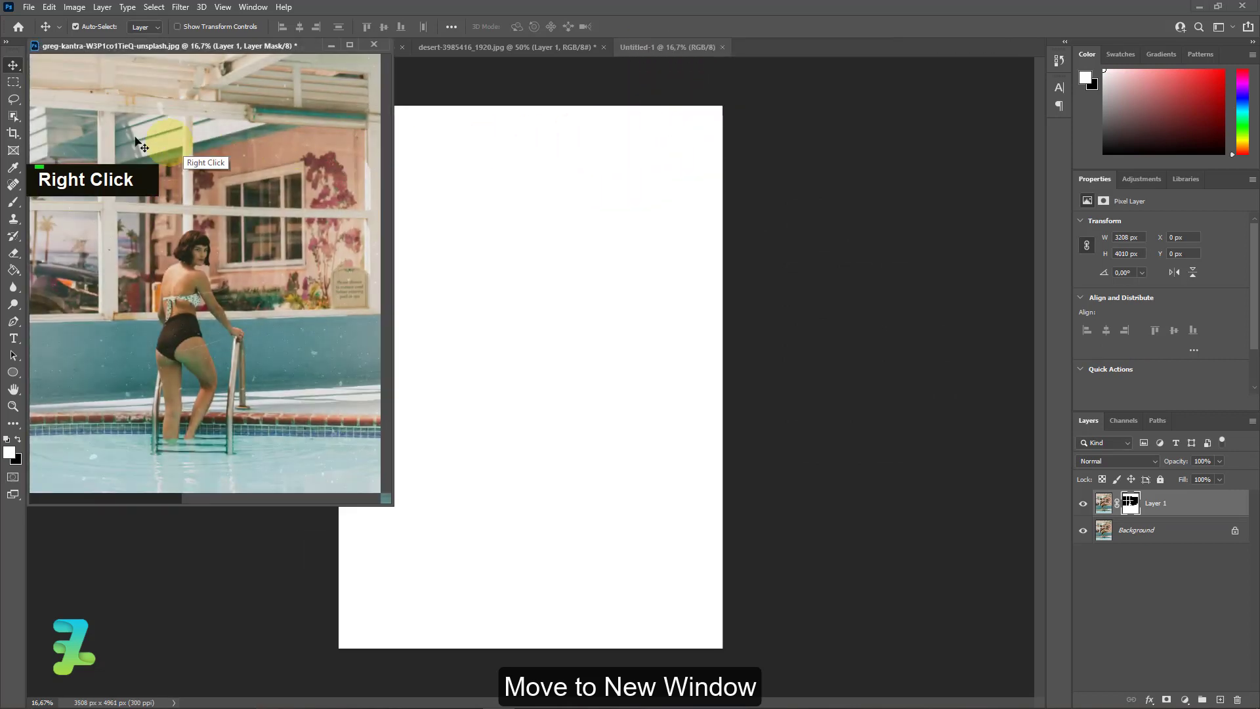
{"action": "left_click_drag", "start_coordinate": [136, 139], "coordinate": [506, 323]}
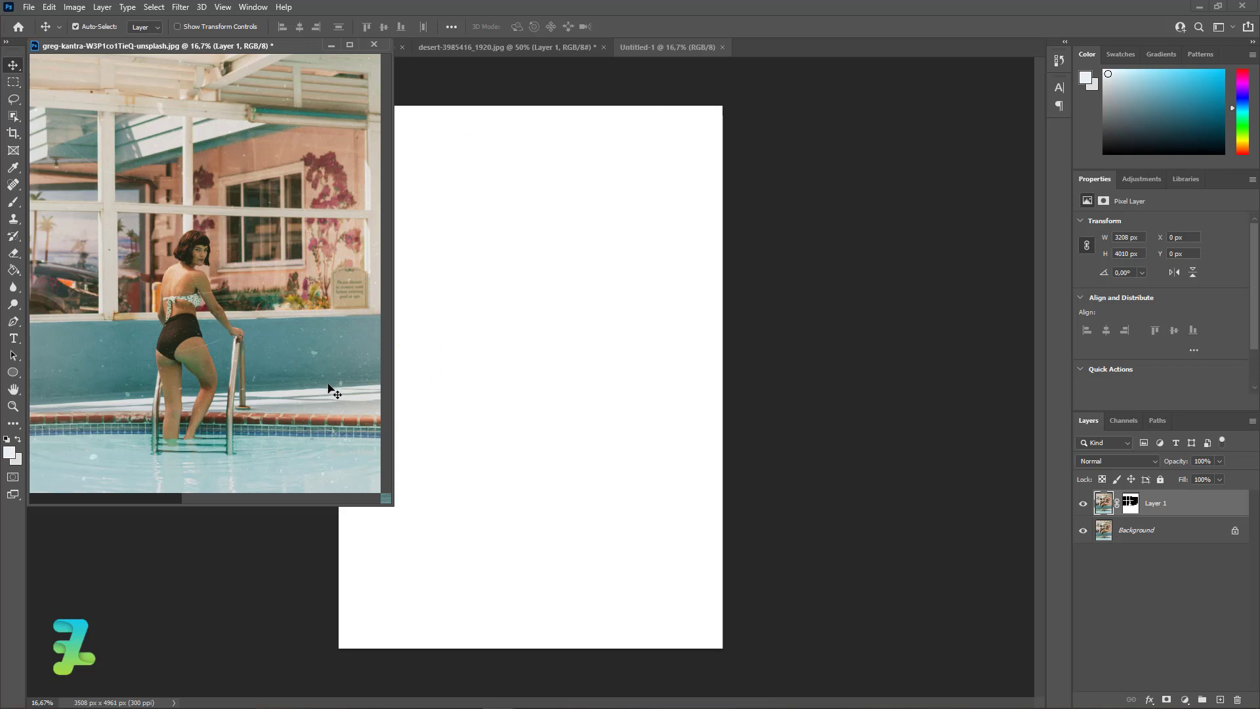
{"action": "left_click_drag", "start_coordinate": [1103, 512], "coordinate": [583, 346]}
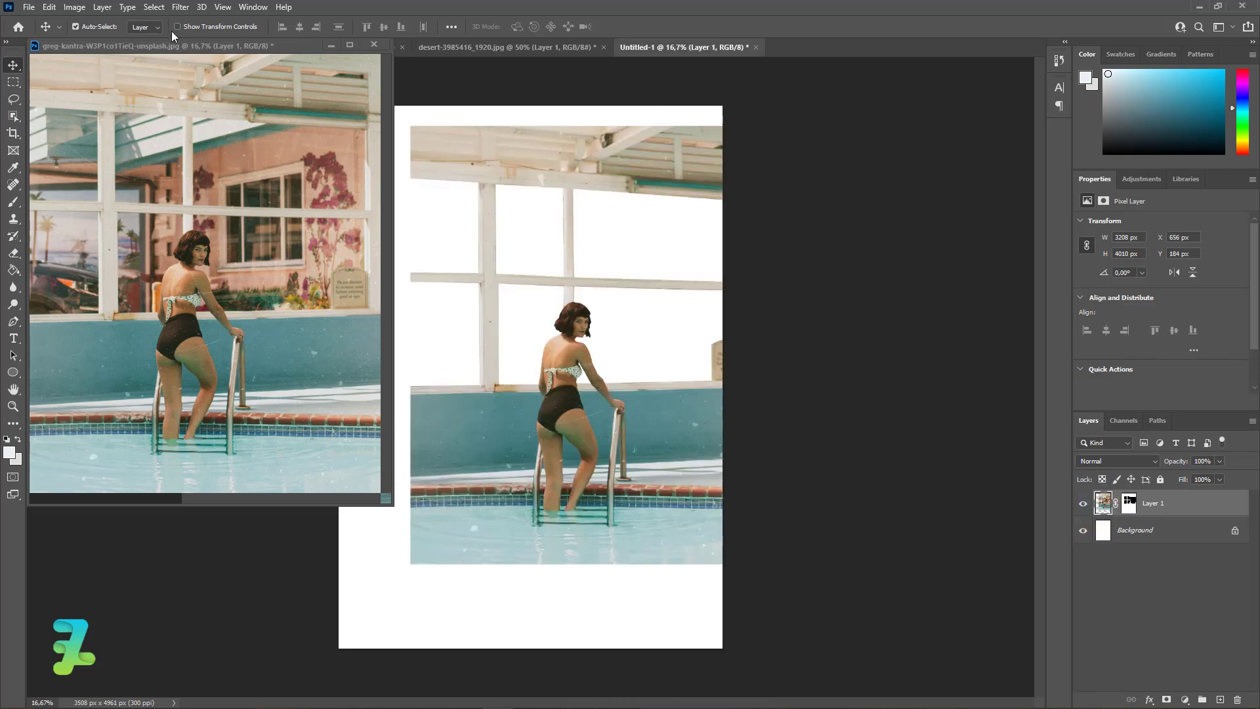
{"action": "left_click_drag", "start_coordinate": [172, 45], "coordinate": [745, 46]}
{"action": "left_click", "coordinate": [628, 48]}
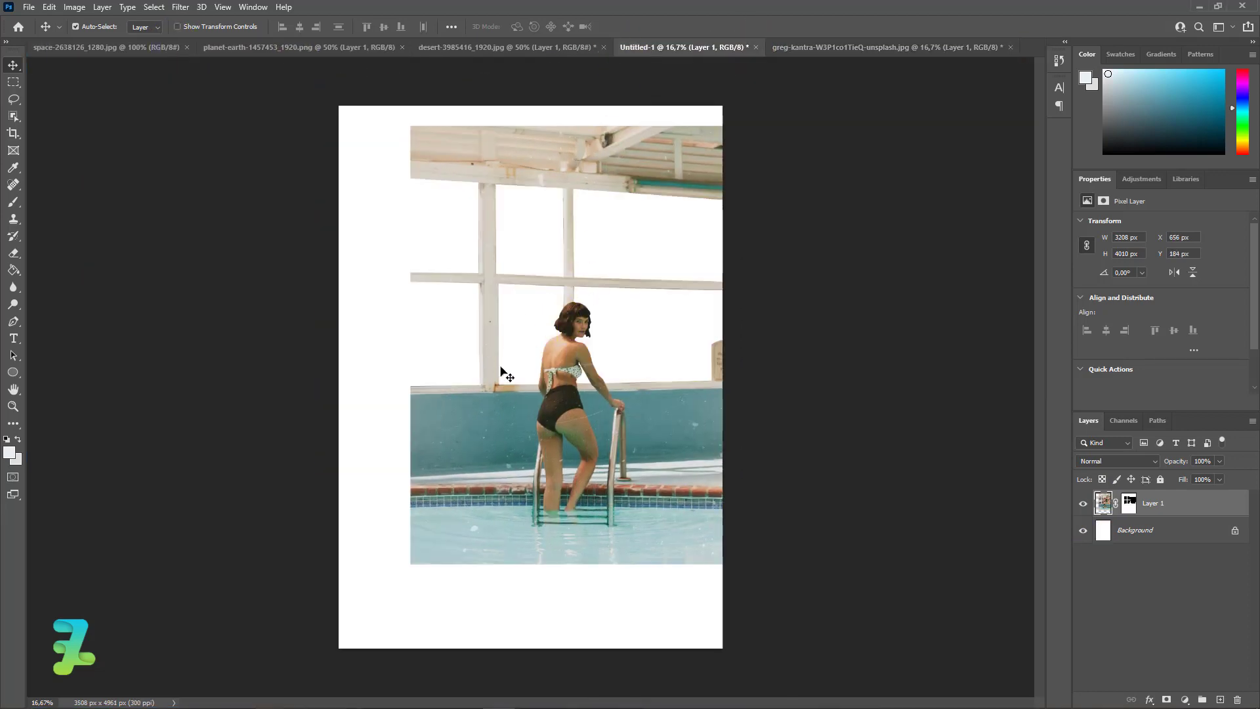
Align the pool layer with the canvas's upper-left corner and scale it proportionally to about 125% to cover the page
{"action": "left_click_drag", "start_coordinate": [498, 422], "coordinate": [427, 403]}
{"action": "key", "text": "ctrl+t"}
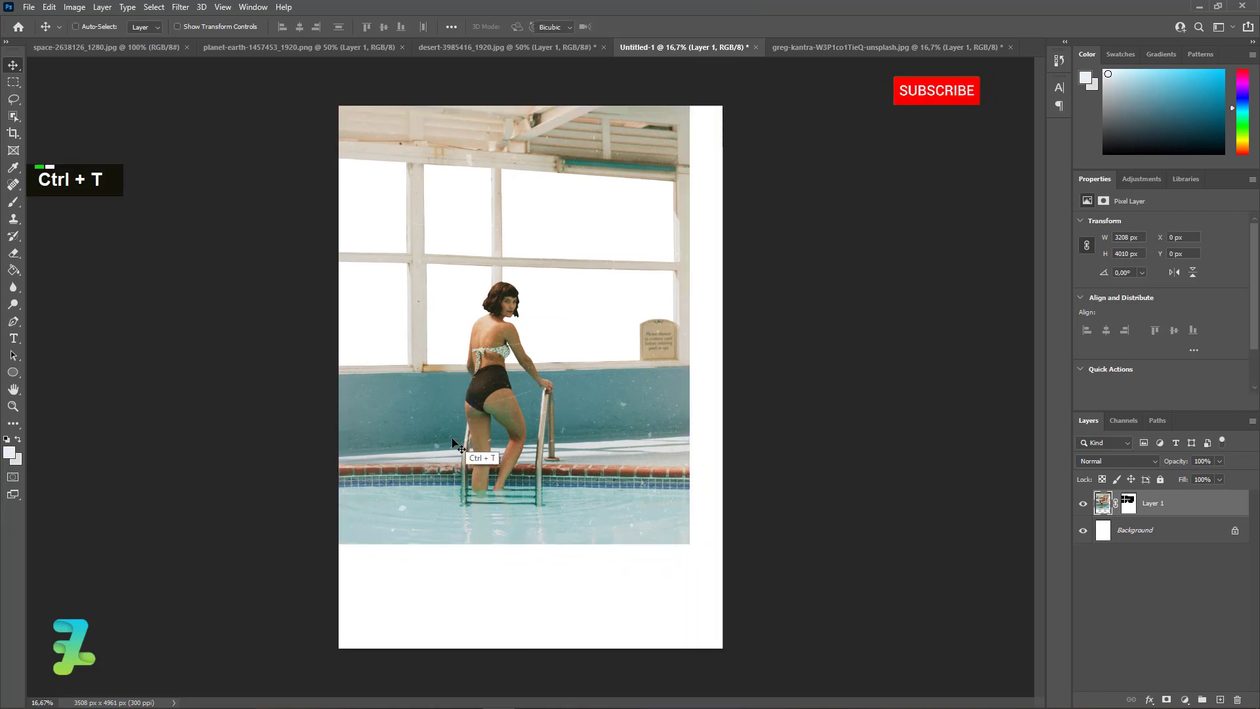
{"action": "left_click_drag", "start_coordinate": [689, 543], "coordinate": [777, 655]}
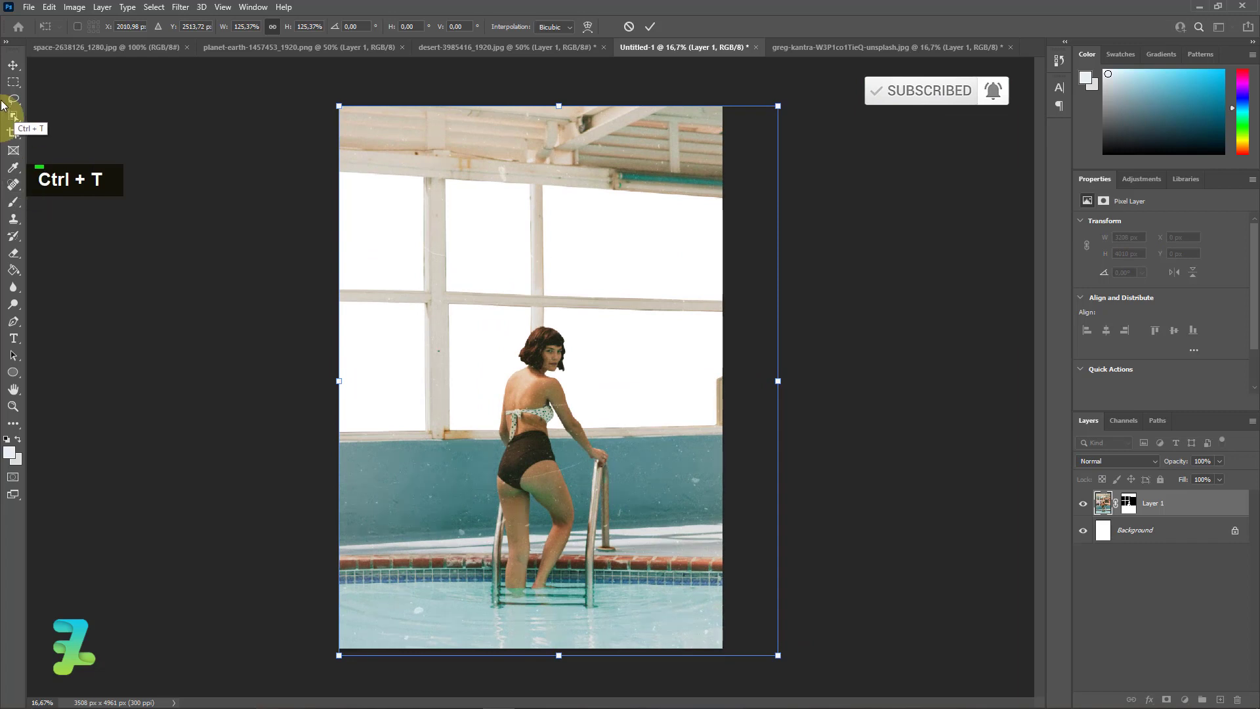
{"action": "left_click", "coordinate": [12, 66]}
Centre the pool layer horizontally and vertically on the whole canvas, finishing with nothing selected
{"action": "key", "text": "ctrl+a"}
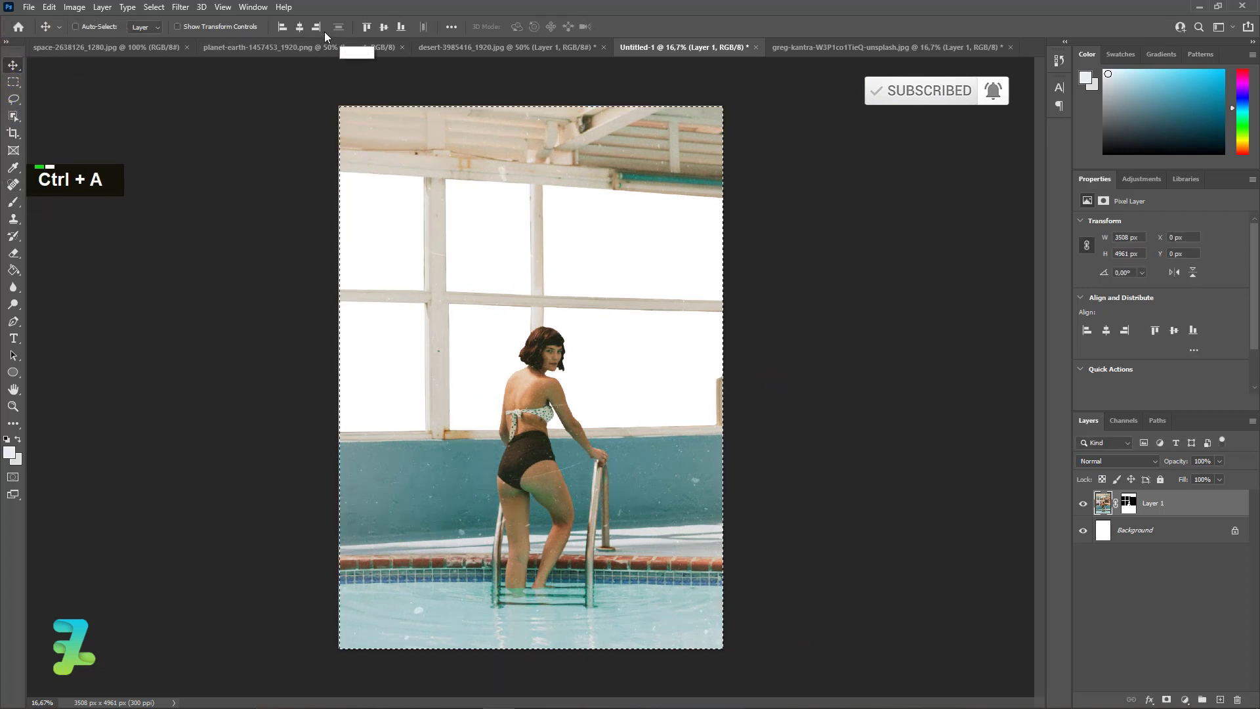
{"action": "left_click", "coordinate": [297, 28]}
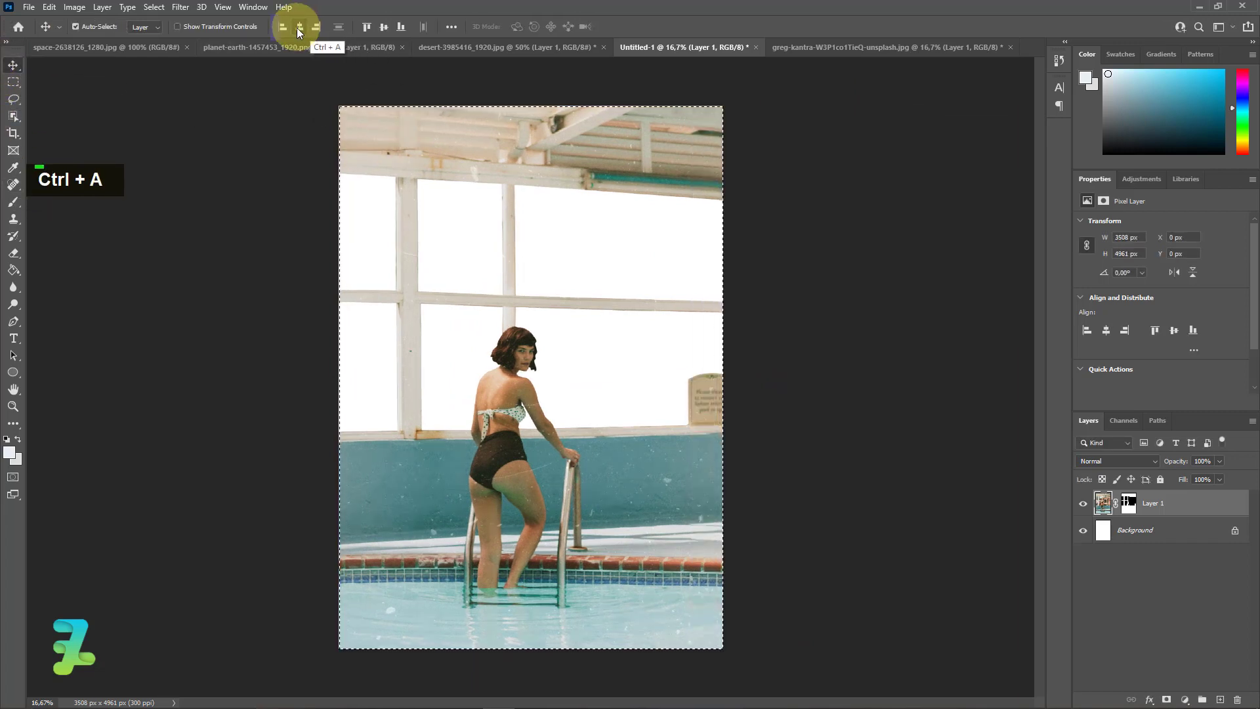
{"action": "left_click", "coordinate": [385, 26]}
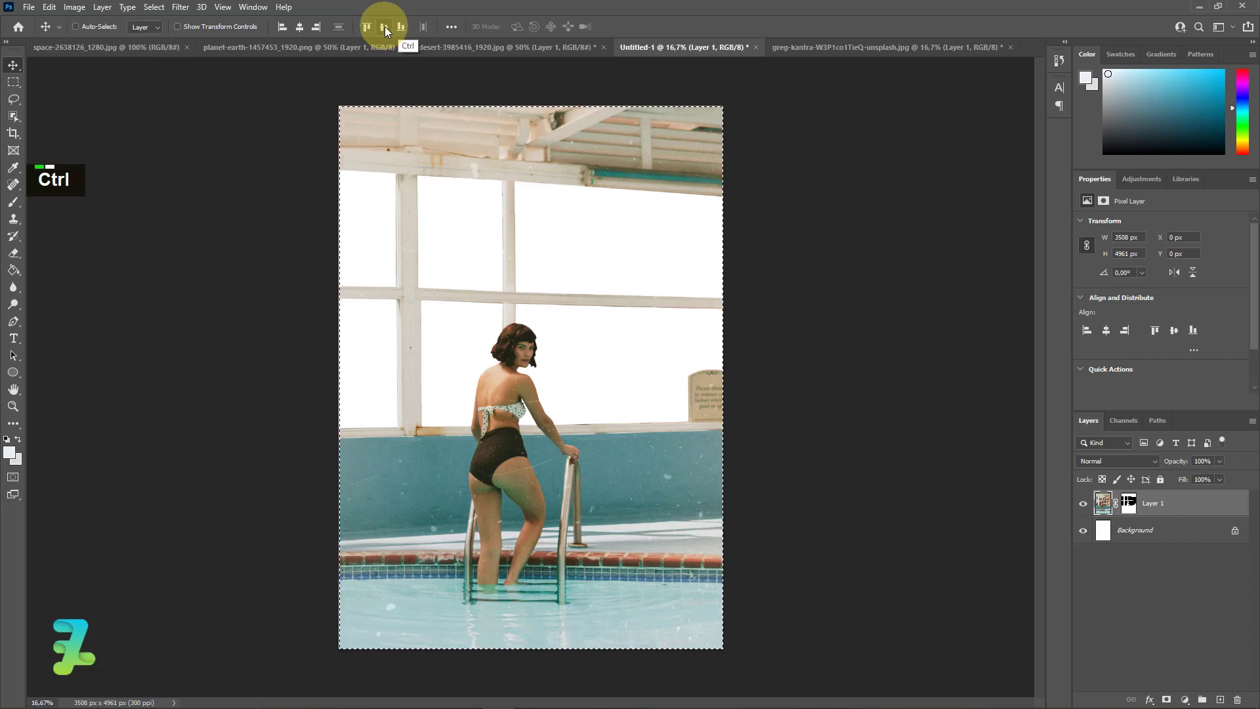
{"action": "key", "text": "ctrl+d"}
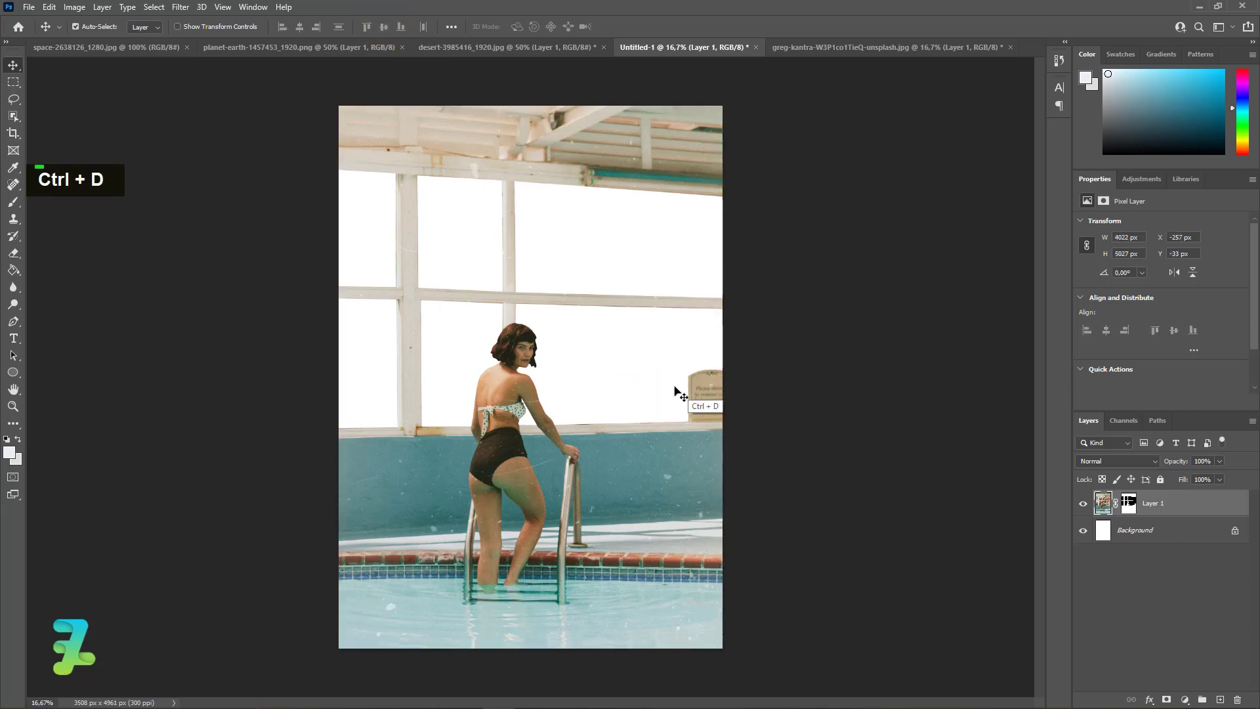
Hide the Background layer in desert-3985416_1920.jpg, leaving only the cut-out dunes layer showing
{"action": "left_click", "coordinate": [440, 46]}
{"action": "left_click", "coordinate": [1083, 518]}
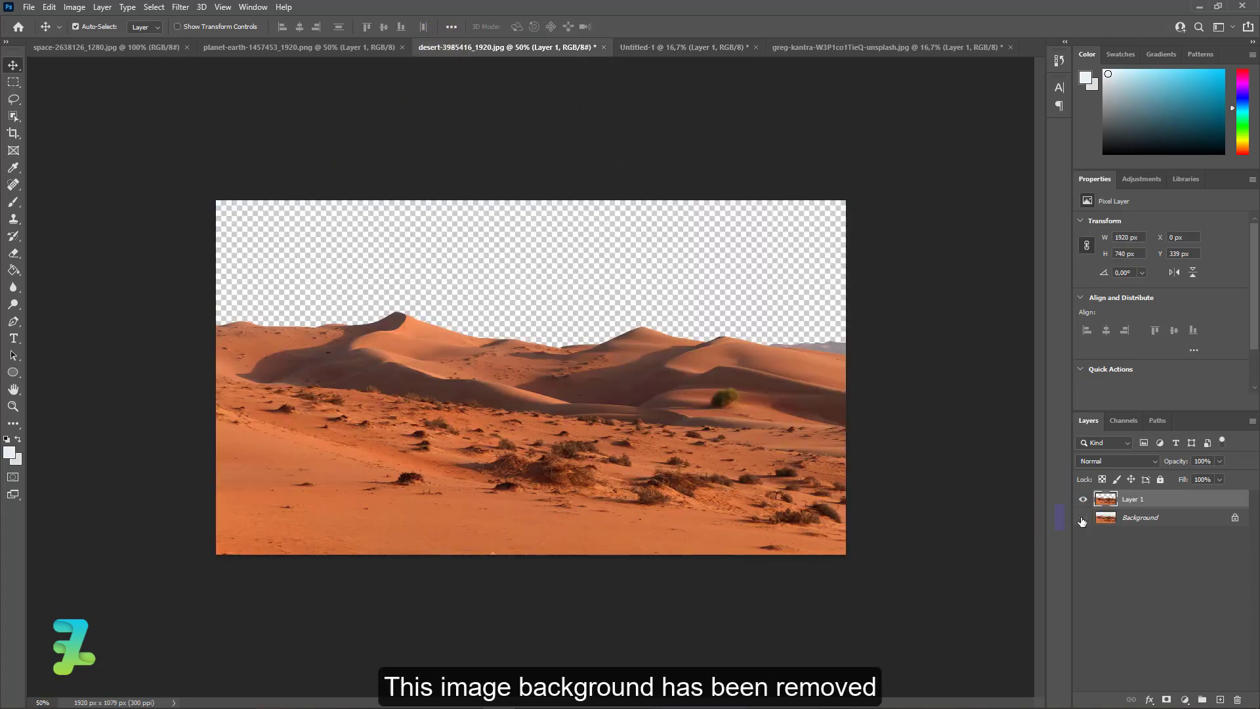
{"action": "left_click", "coordinate": [1083, 518]}
{"action": "left_click", "coordinate": [1083, 519]}
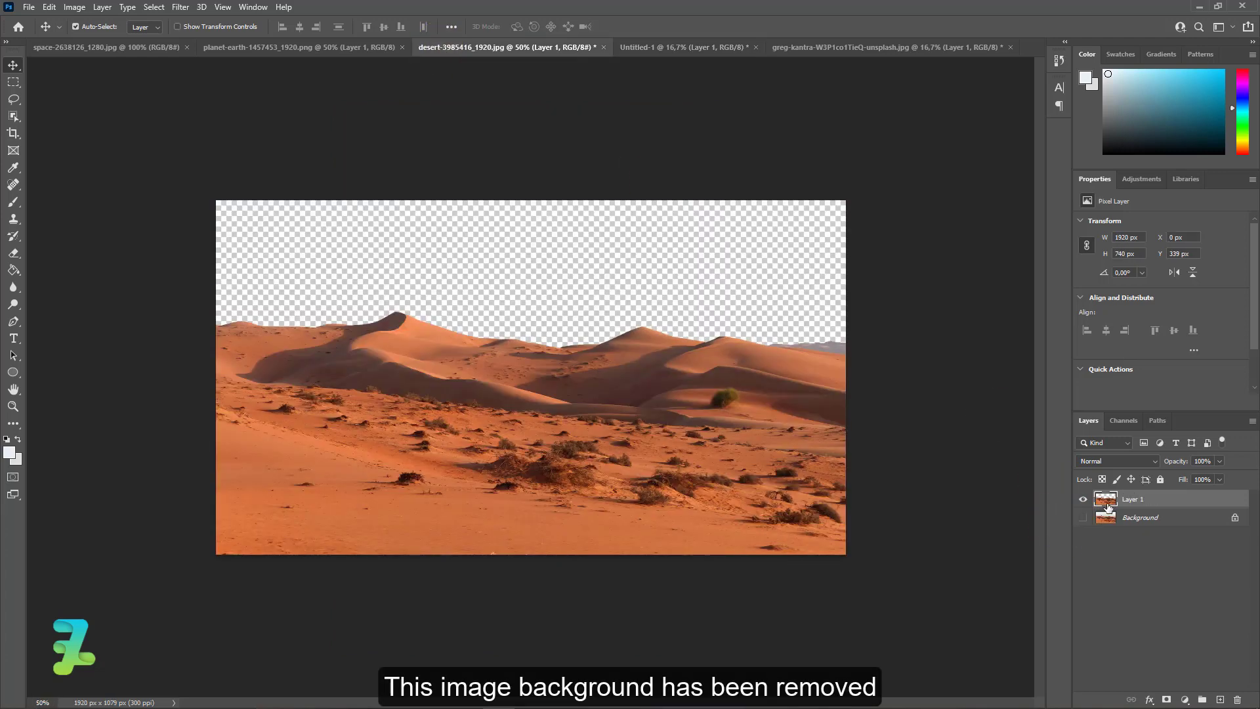
Float the desert document, copy its dunes layer into Untitled-1, and dock it again before returning to Untitled-1
{"action": "right_click", "coordinate": [488, 48]}
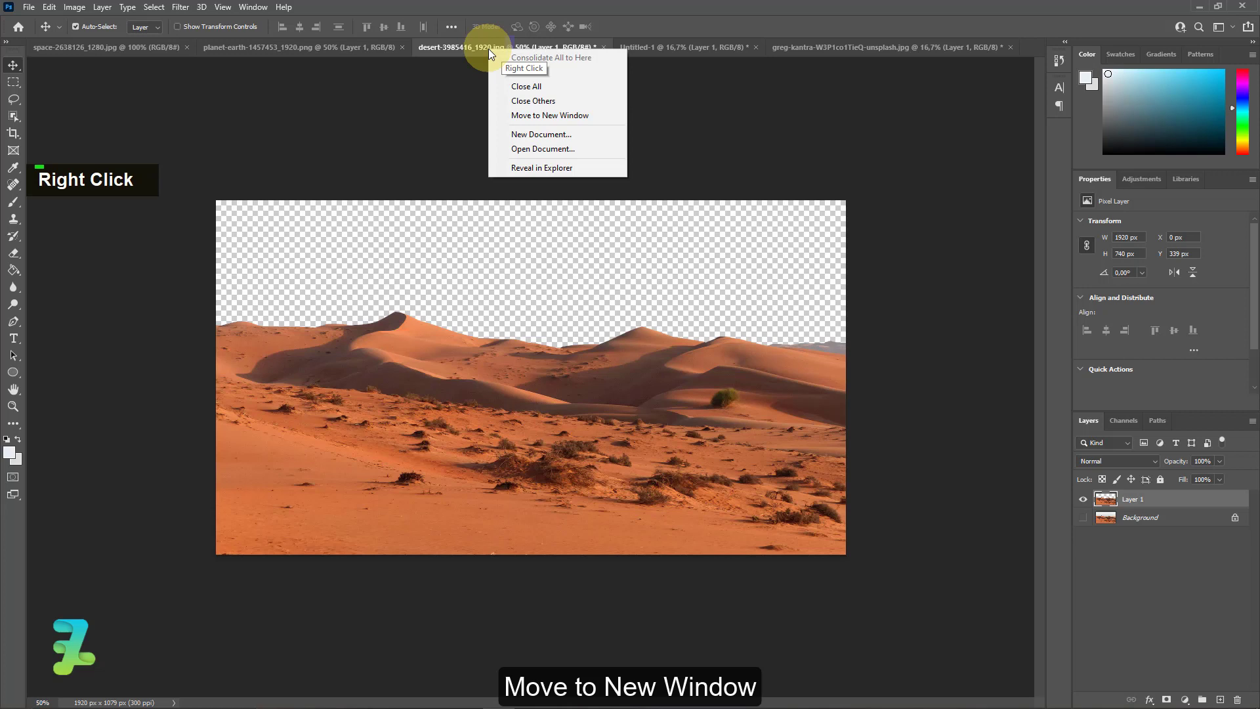
{"action": "left_click", "coordinate": [518, 115]}
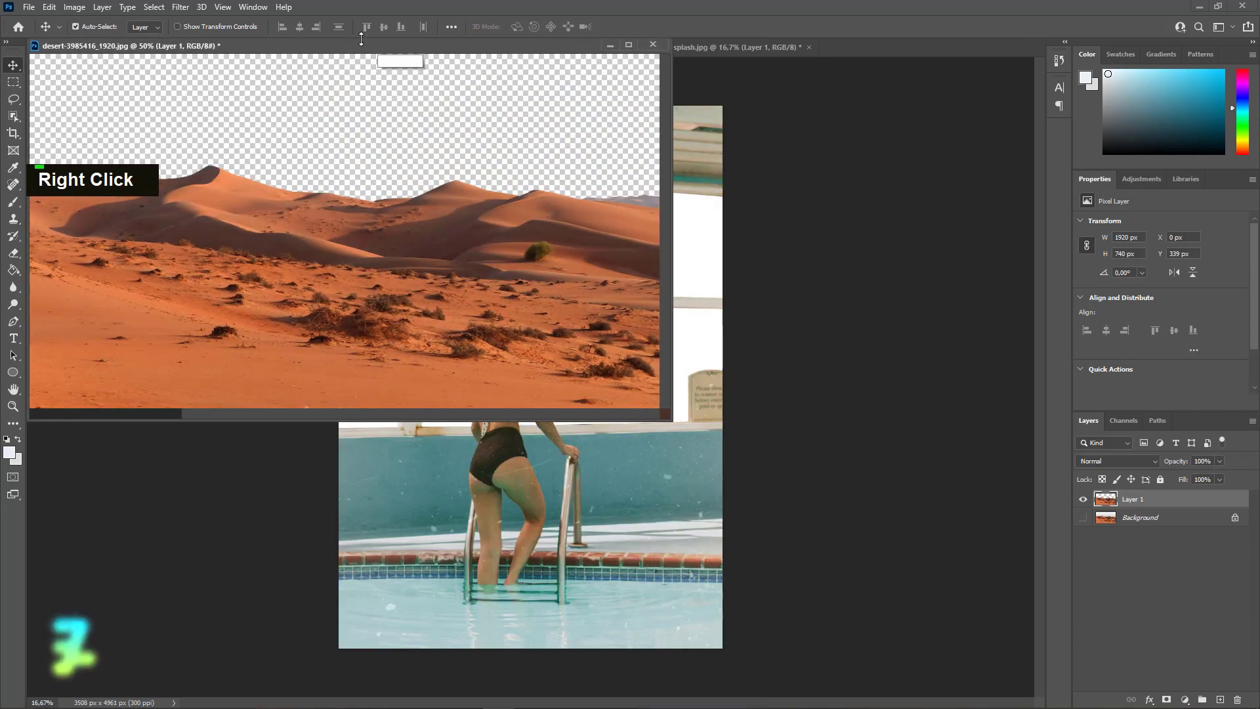
{"action": "left_click_drag", "start_coordinate": [372, 49], "coordinate": [283, 226]}
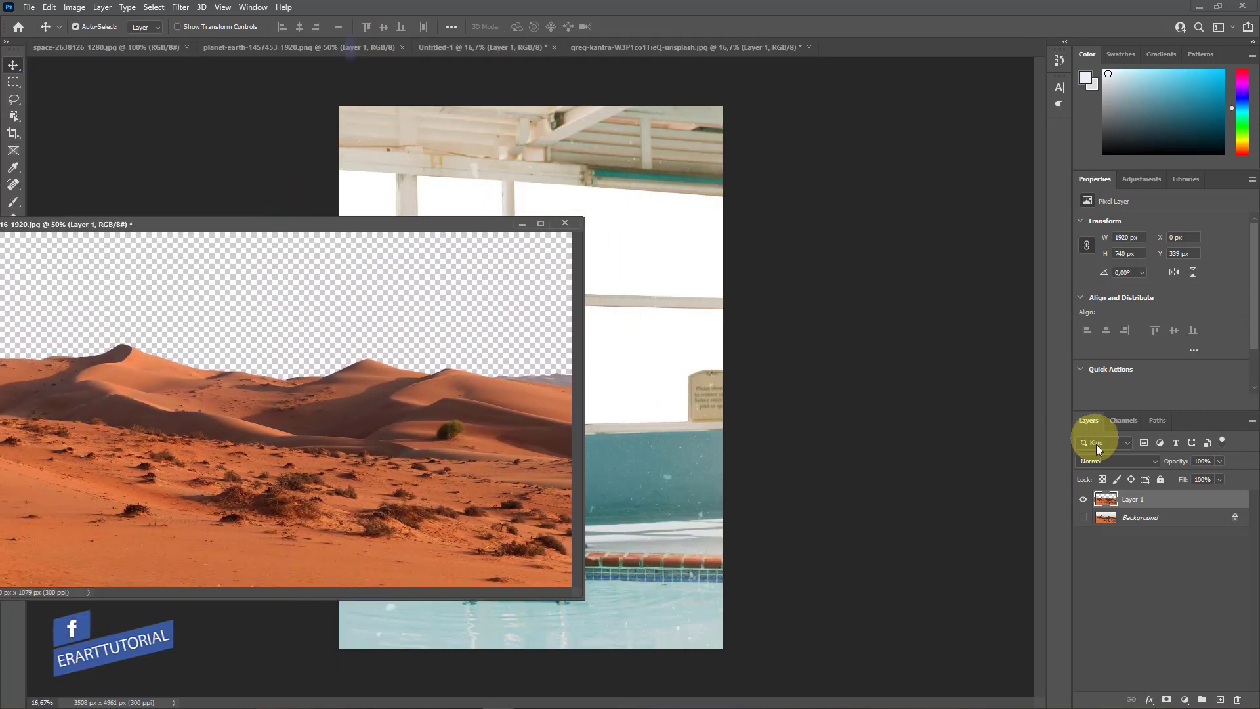
{"action": "left_click_drag", "start_coordinate": [1108, 501], "coordinate": [624, 335]}
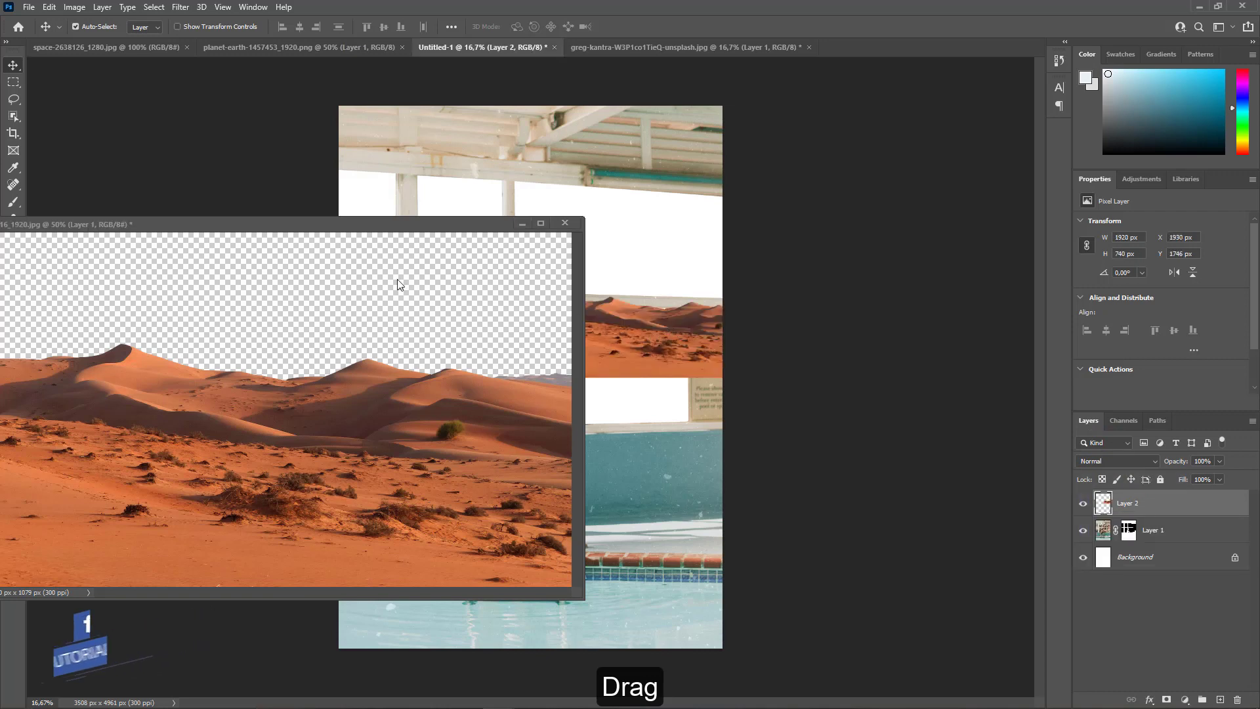
{"action": "left_click_drag", "start_coordinate": [265, 222], "coordinate": [829, 51]}
{"action": "left_click", "coordinate": [453, 48]}
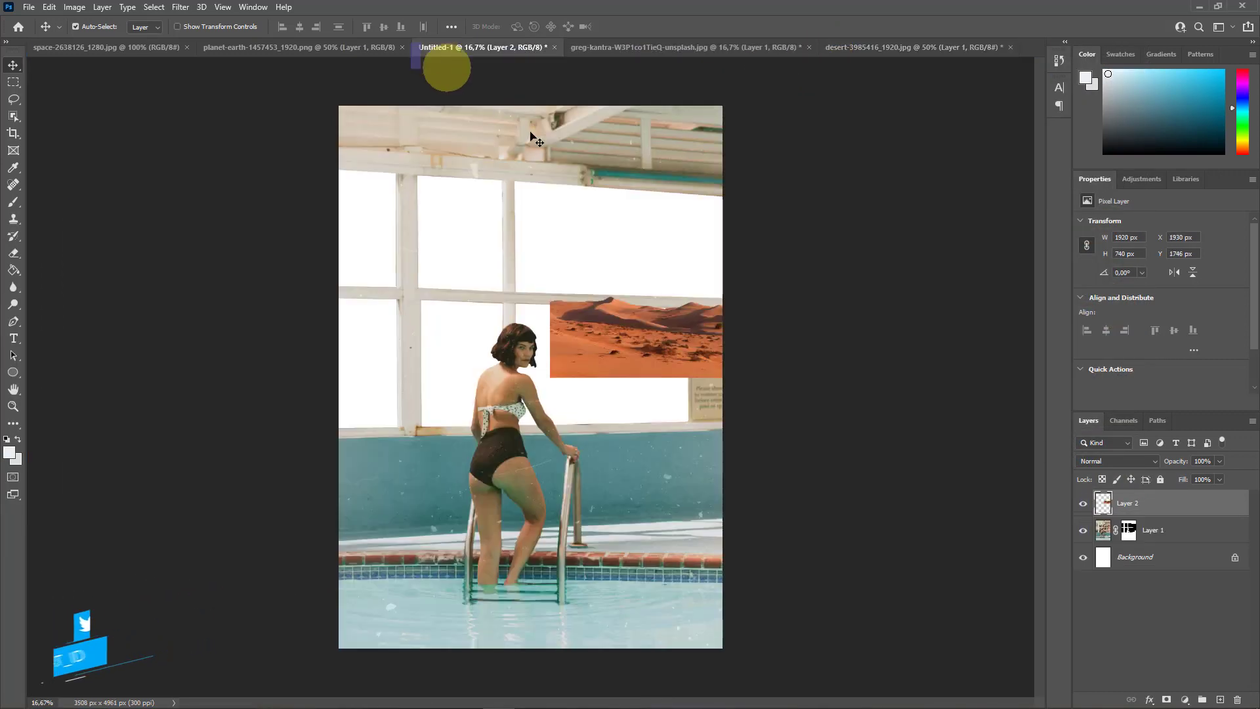
Place the desert layer beneath the pool layer and scale it to about 201%, filling the lower window panes with dunes
{"action": "left_click_drag", "start_coordinate": [1158, 507], "coordinate": [1103, 536]}
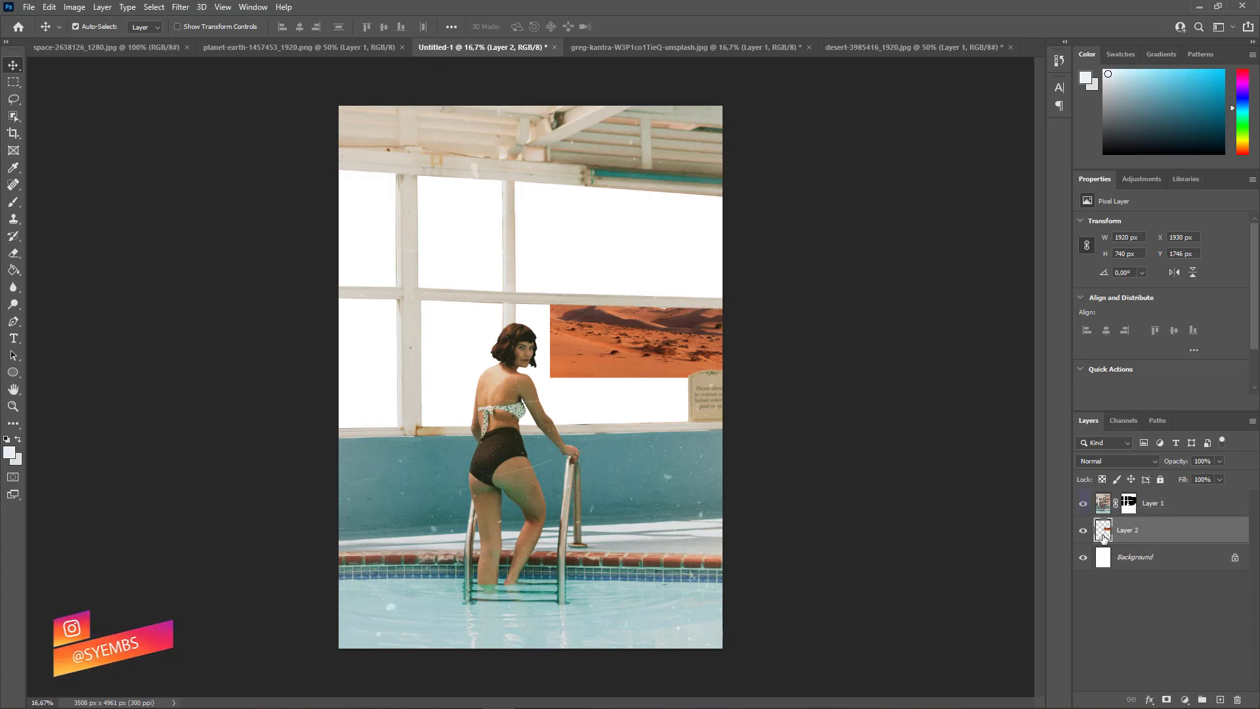
{"action": "left_click_drag", "start_coordinate": [630, 346], "coordinate": [411, 419]}
{"action": "key", "text": "ctrl+t"}
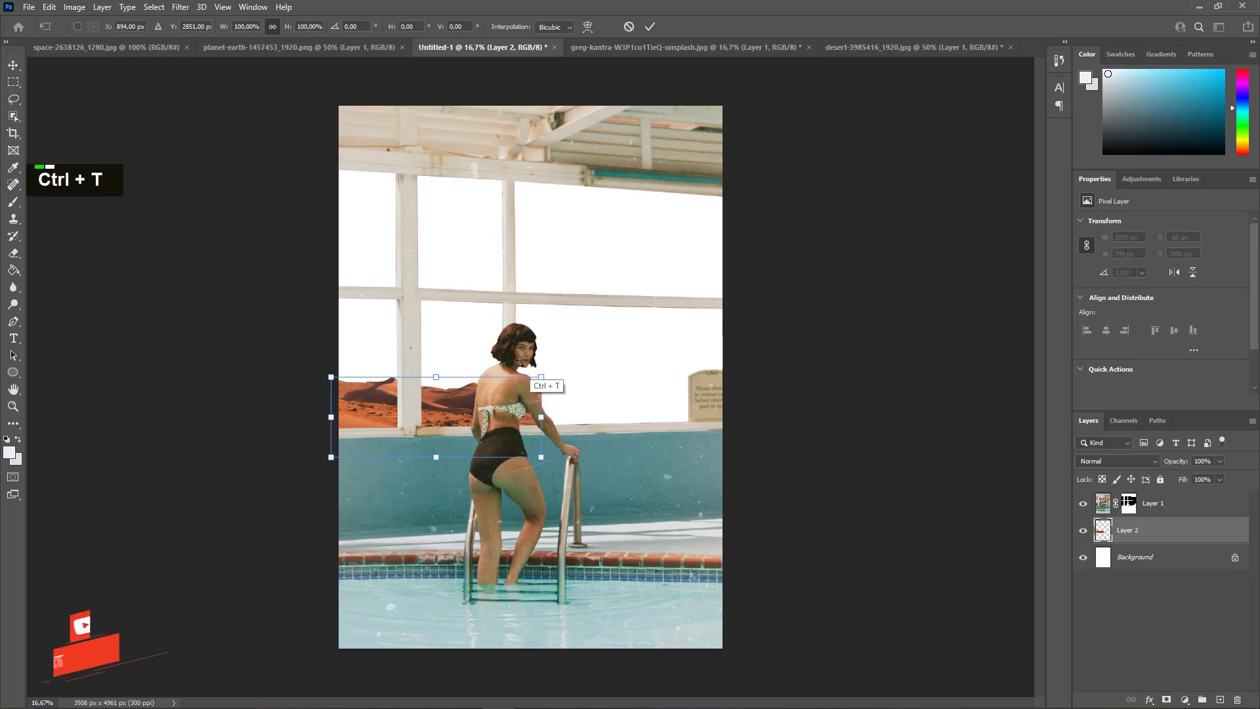
{"action": "left_click_drag", "start_coordinate": [542, 376], "coordinate": [765, 324]}
{"action": "left_click_drag", "start_coordinate": [609, 372], "coordinate": [617, 399]}
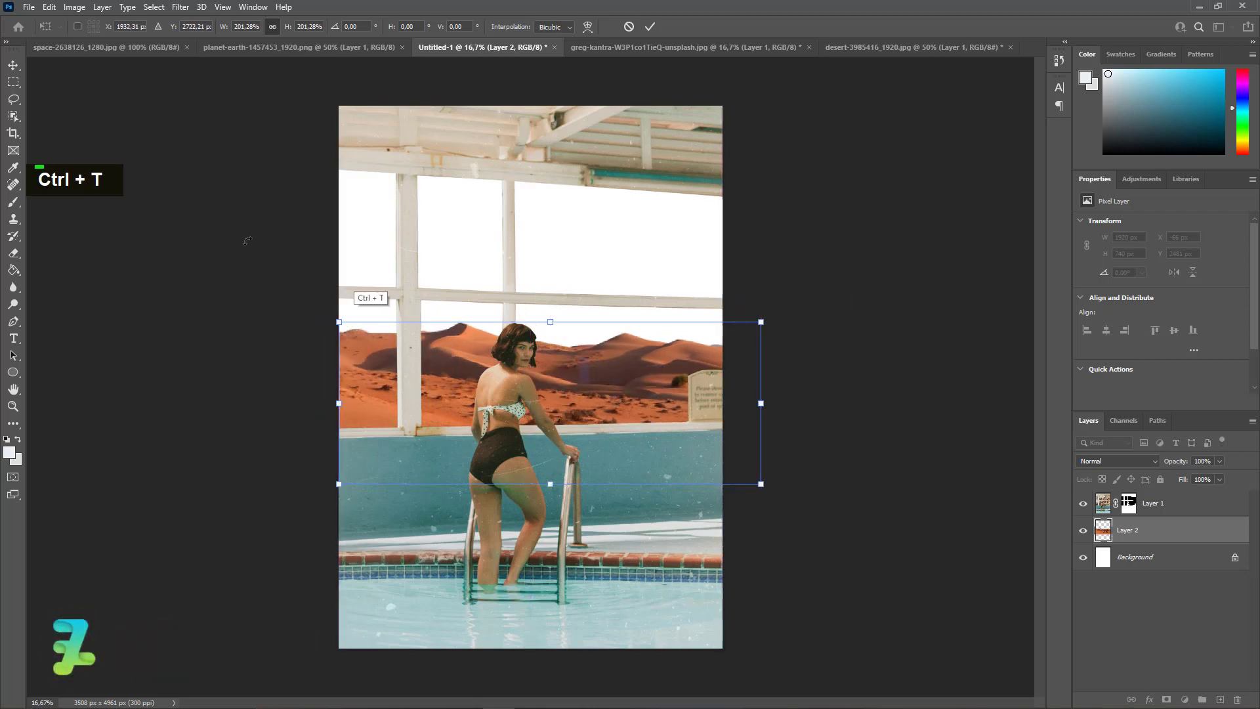
{"action": "left_click", "coordinate": [9, 69]}
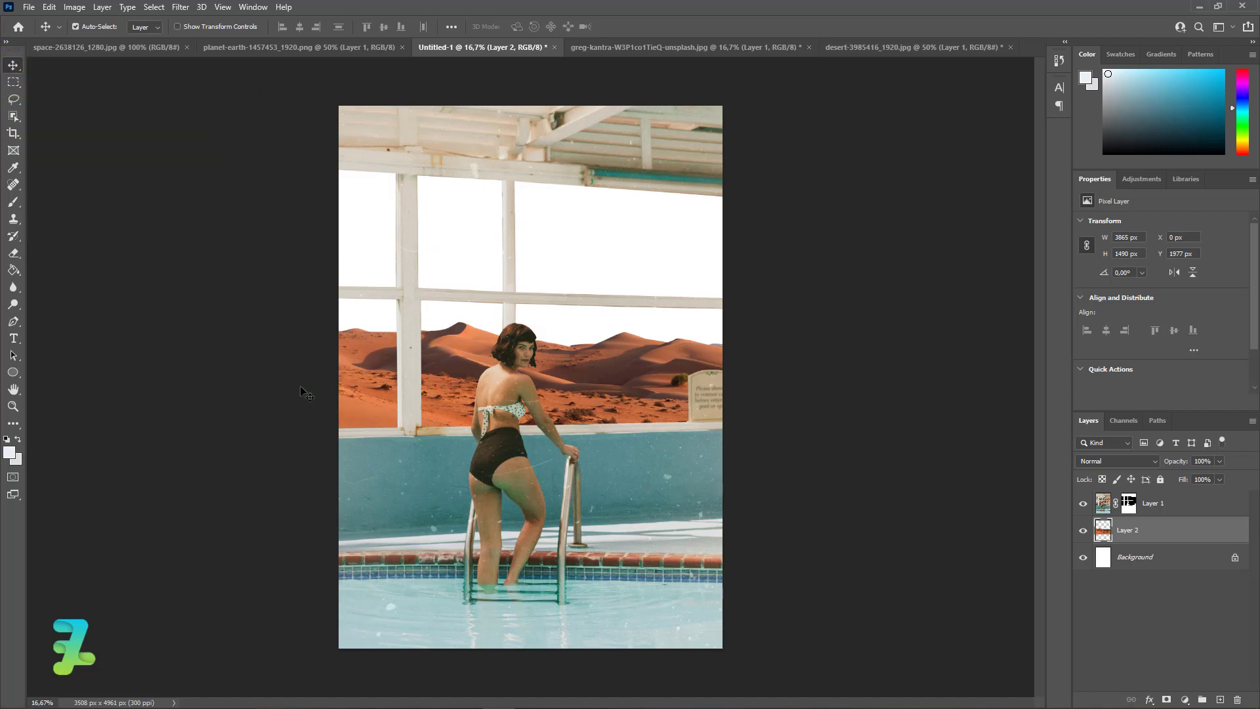
Float space-2638126_1280.jpg, copy the galaxy image into Untitled-1, and dock it again before returning to Untitled-1
{"action": "left_click", "coordinate": [57, 50]}
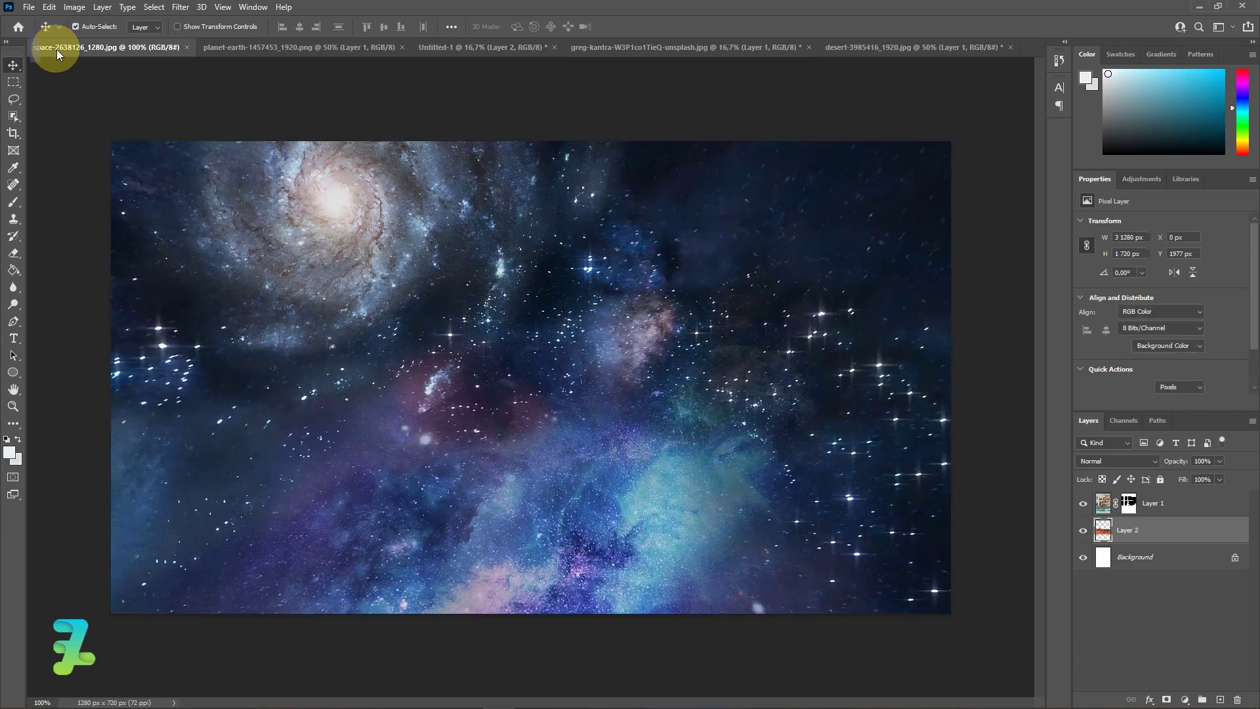
{"action": "right_click", "coordinate": [56, 49]}
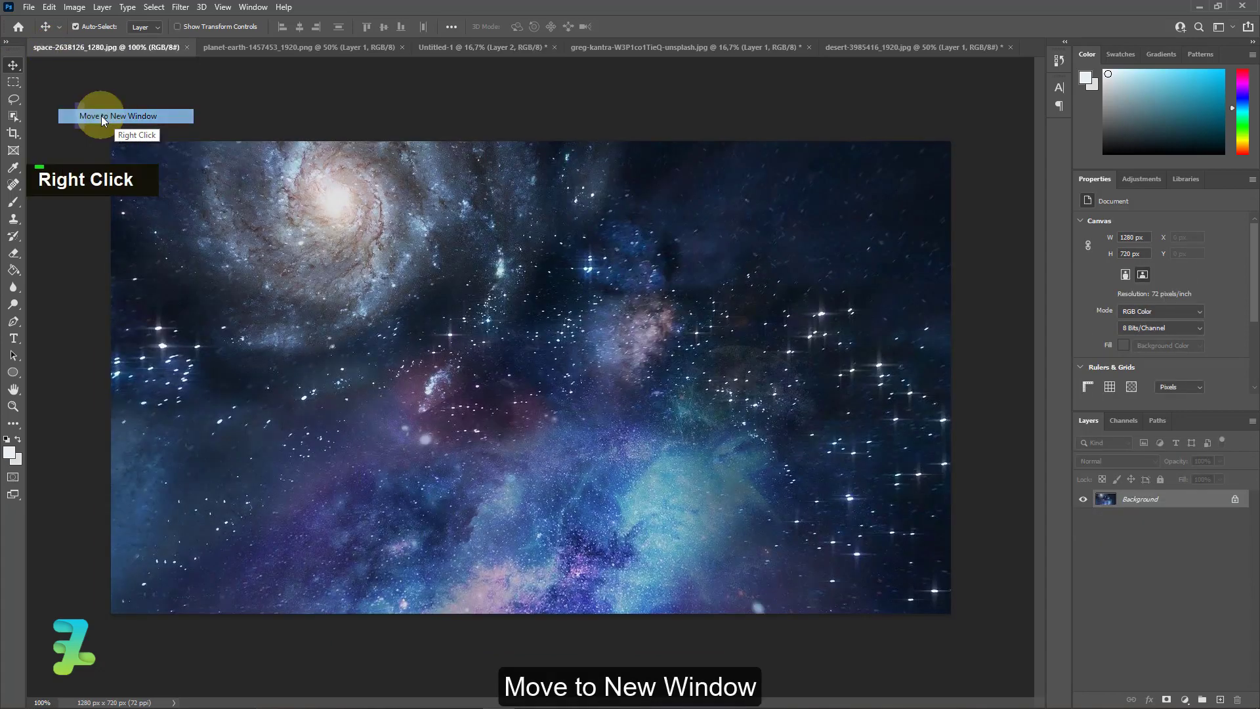
{"action": "left_click", "coordinate": [101, 115]}
{"action": "left_click_drag", "start_coordinate": [294, 49], "coordinate": [743, 320]}
{"action": "left_click_drag", "start_coordinate": [703, 436], "coordinate": [610, 249]}
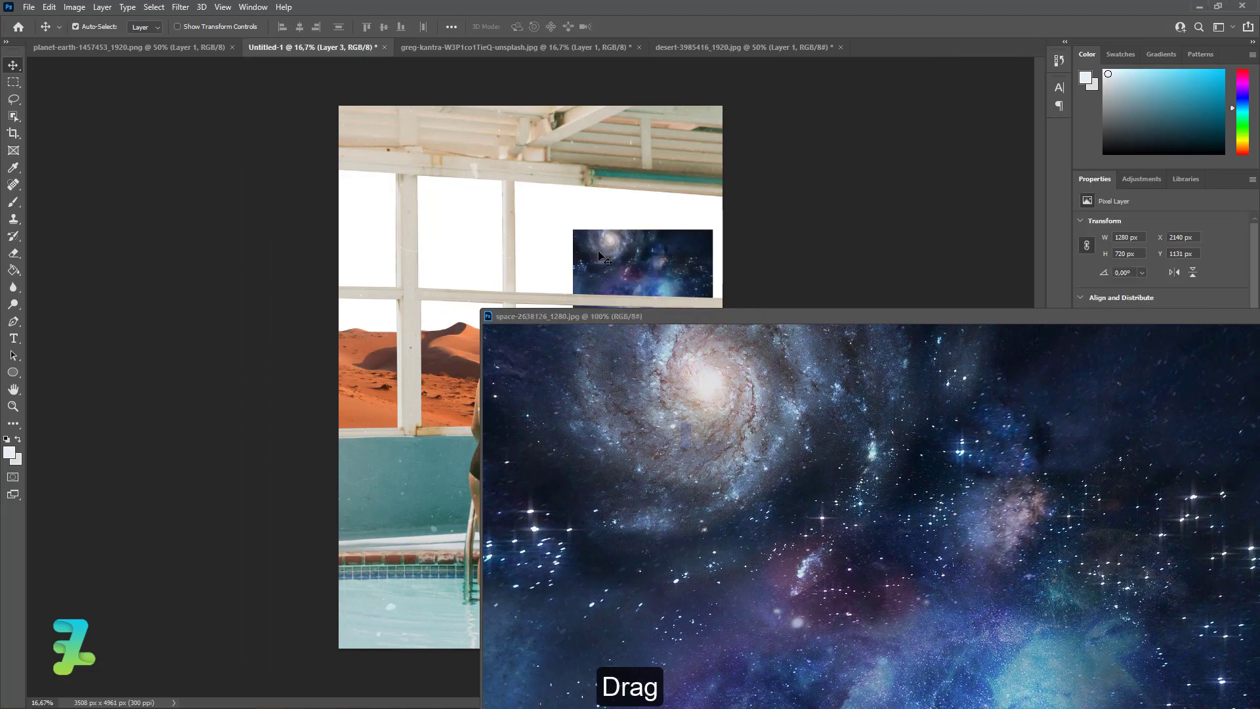
{"action": "left_click_drag", "start_coordinate": [692, 319], "coordinate": [861, 30]}
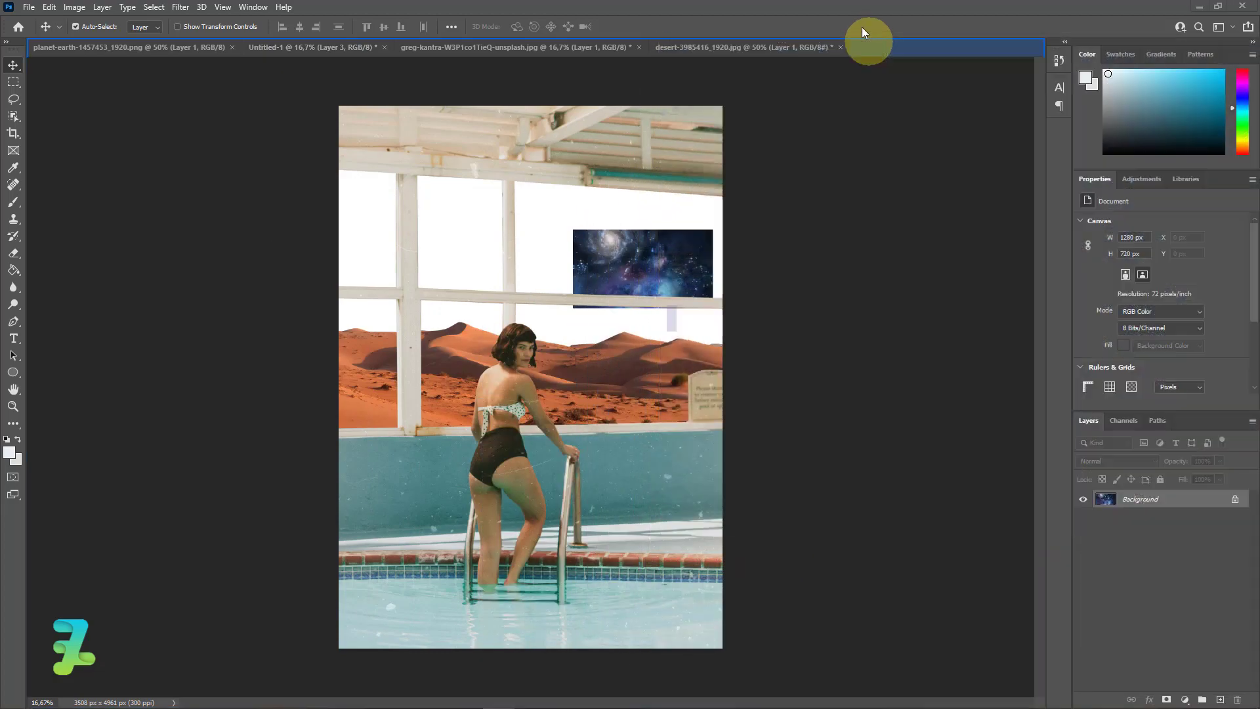
{"action": "left_click", "coordinate": [262, 49]}
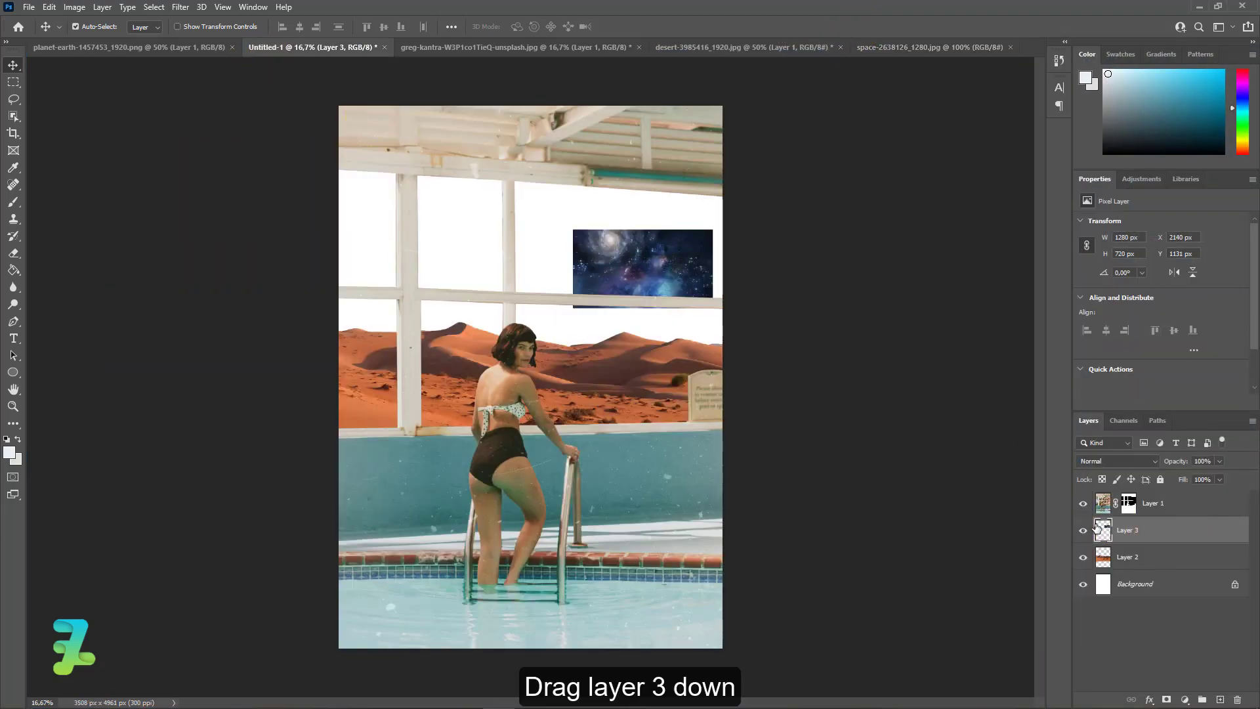
Move the space layer beneath the desert layer, scale it to about 426%, and position it as the sky behind the windows
{"action": "left_click_drag", "start_coordinate": [1105, 532], "coordinate": [1124, 571]}
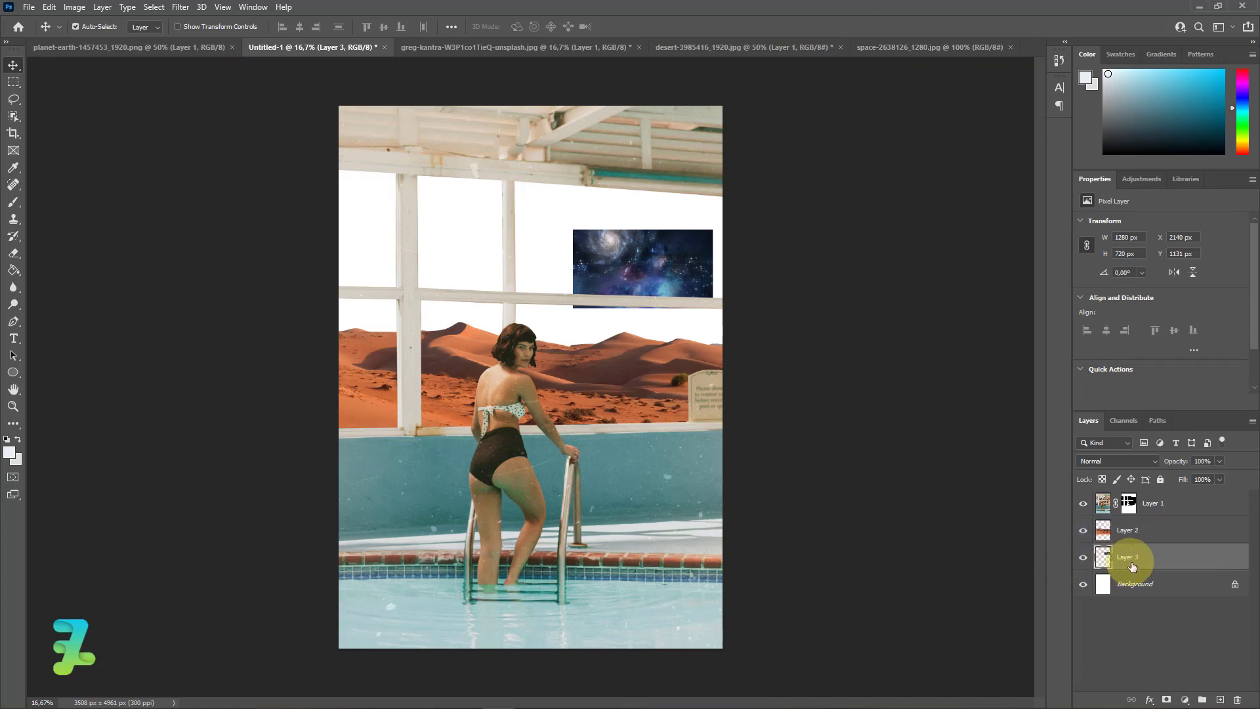
{"action": "key", "text": "ctrl+t"}
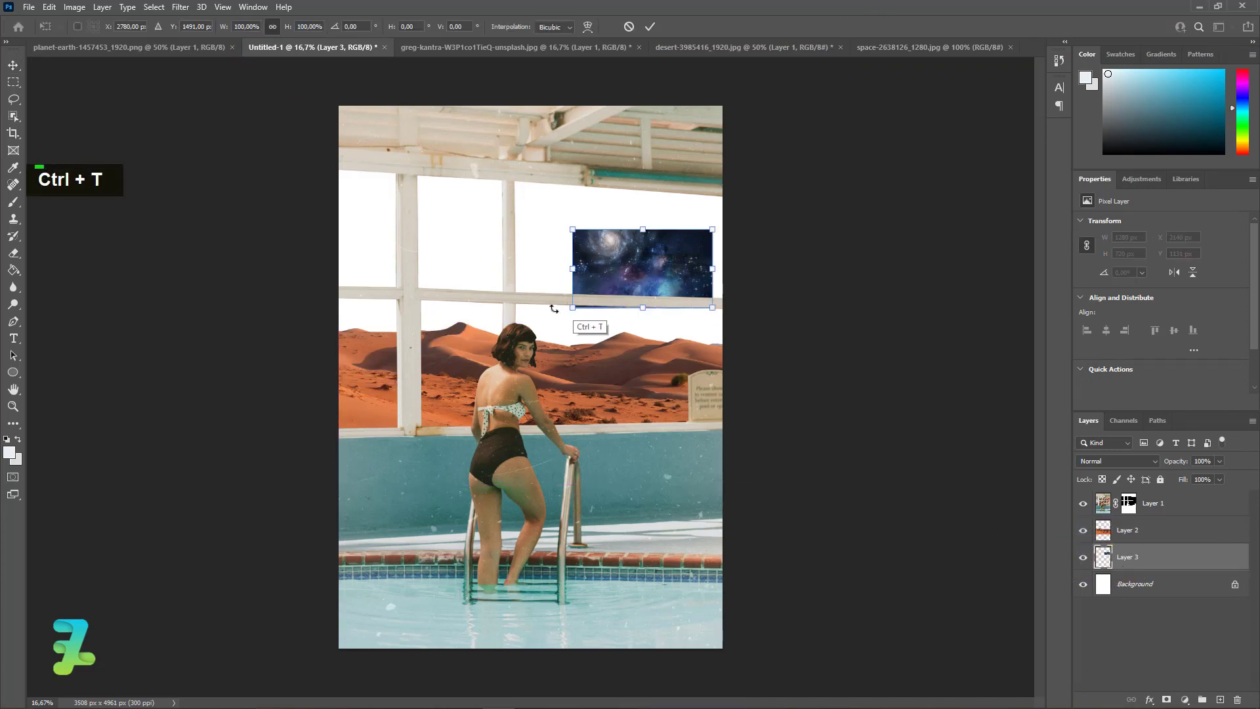
{"action": "left_click_drag", "start_coordinate": [572, 309], "coordinate": [319, 449]}
{"action": "left_click_drag", "start_coordinate": [713, 229], "coordinate": [917, 116]}
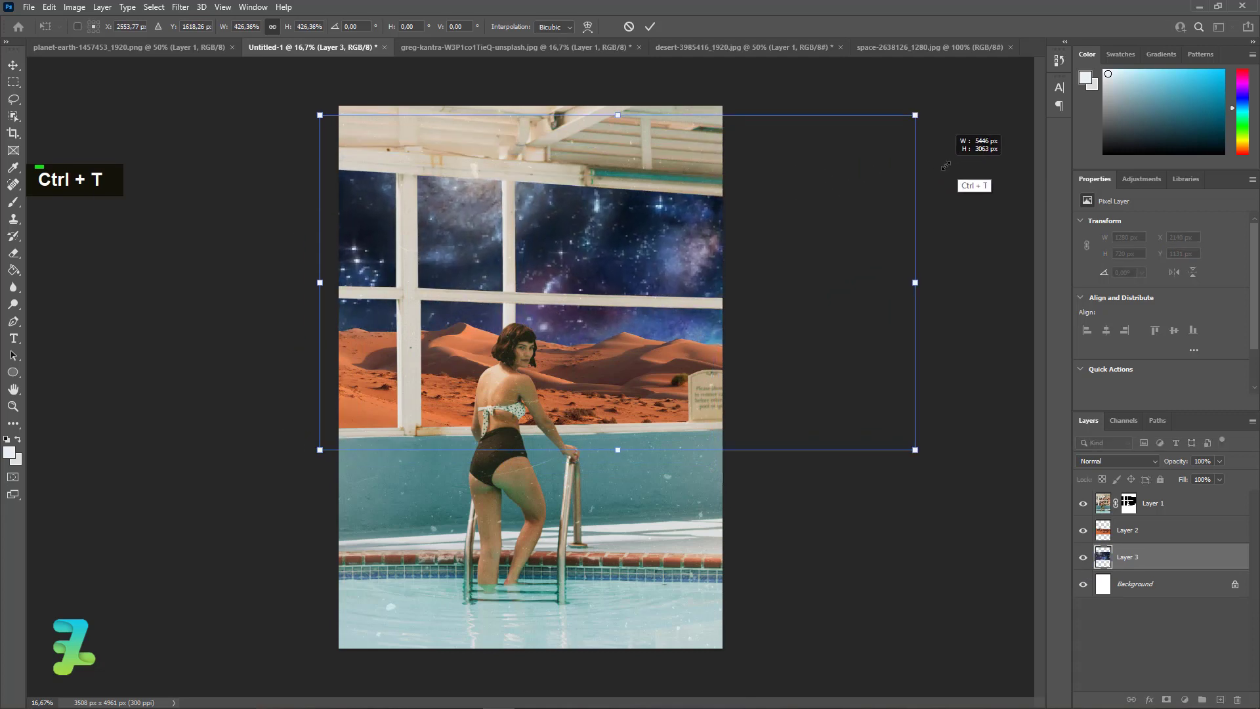
{"action": "left_click_drag", "start_coordinate": [711, 249], "coordinate": [647, 277]}
{"action": "left_click", "coordinate": [13, 65]}
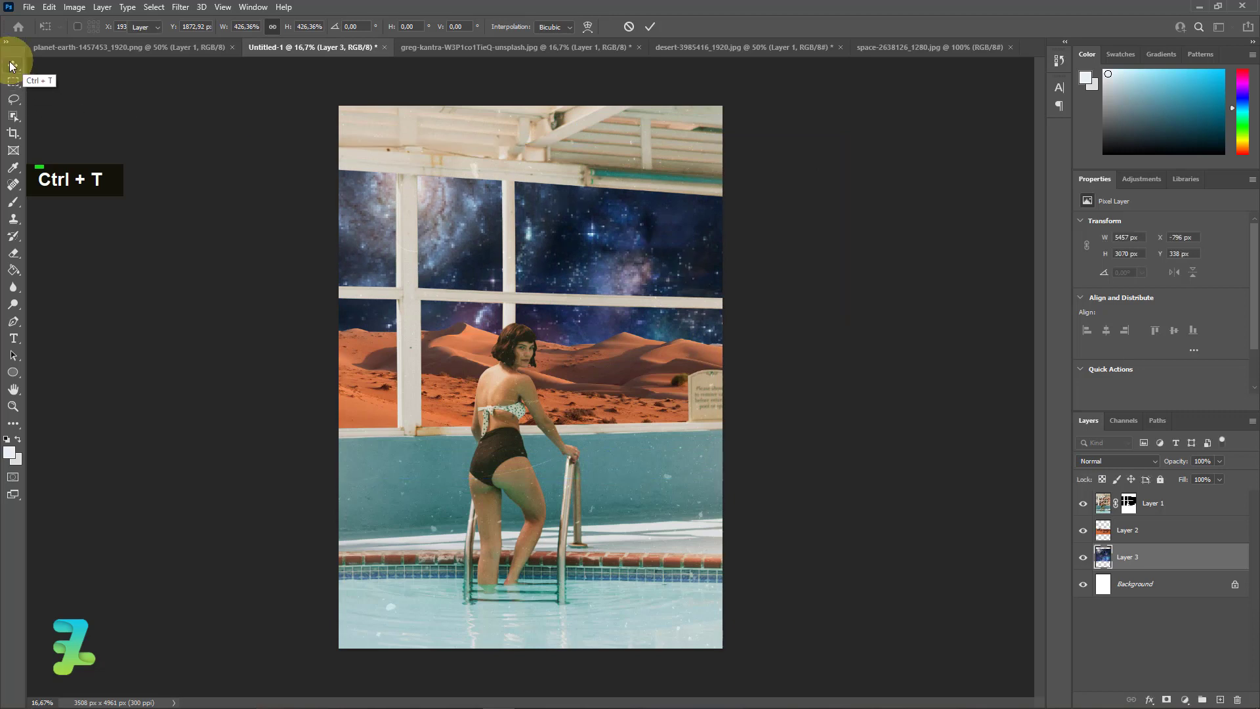
Apply a Perspective transform to the space layer so its right edge is shorter than its left, matching the window's slant
{"action": "key", "text": "ctrl+t"}
{"action": "right_click", "coordinate": [599, 233]}
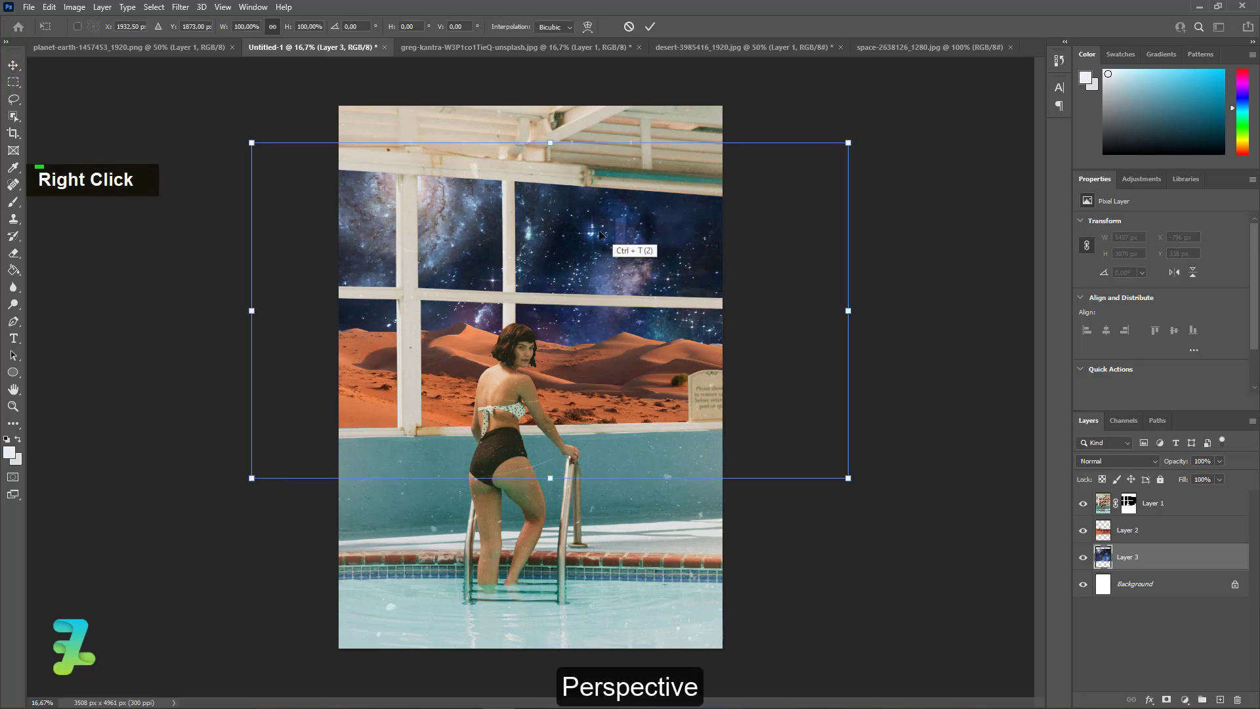
{"action": "left_click", "coordinate": [624, 301]}
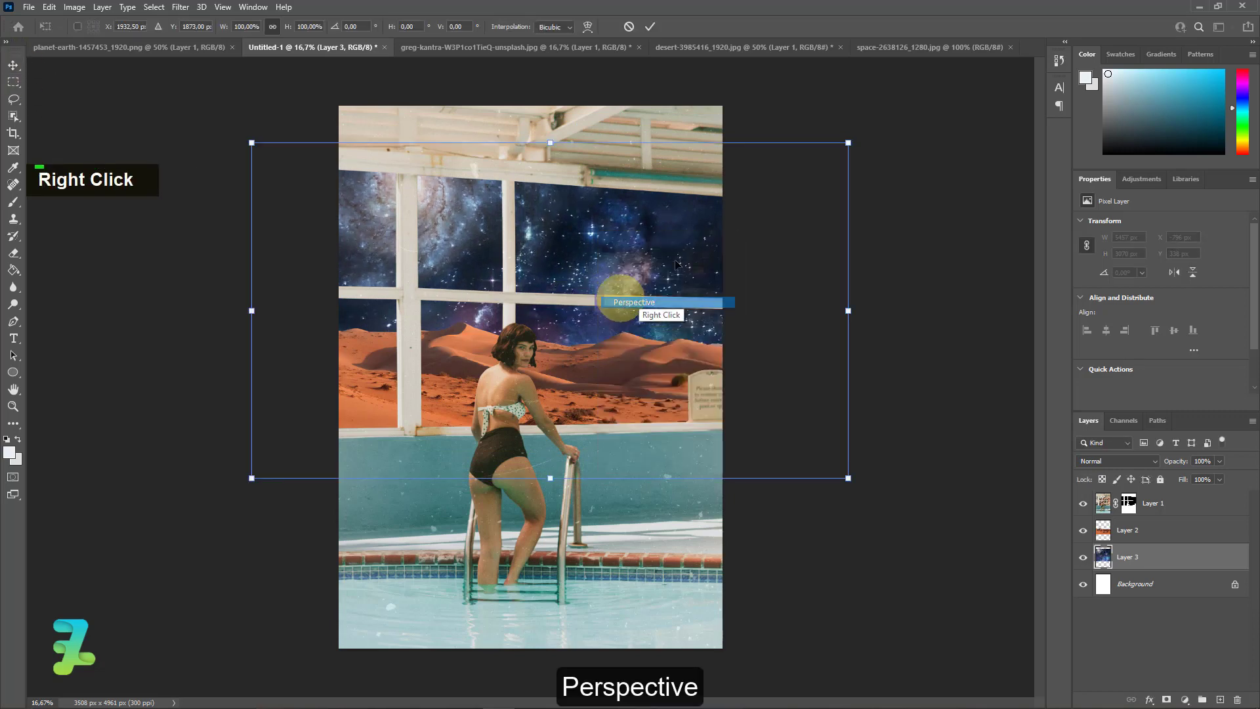
{"action": "left_click_drag", "start_coordinate": [848, 143], "coordinate": [848, 177]}
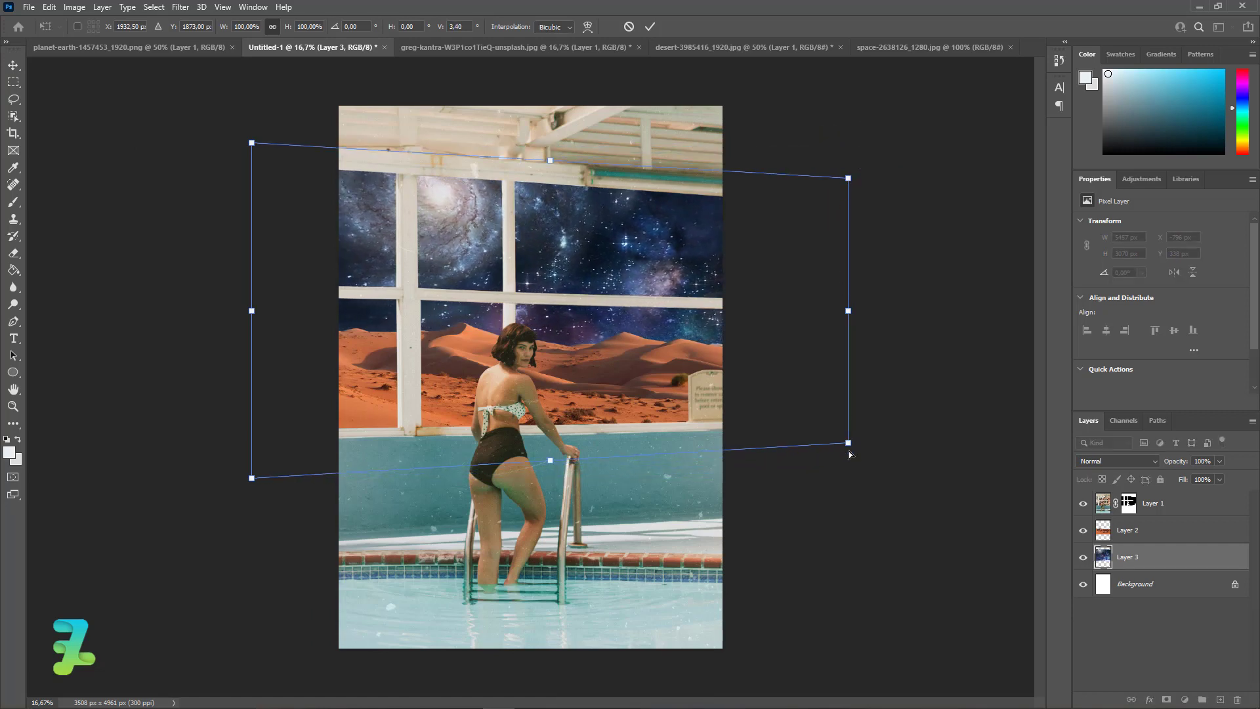
{"action": "mouse_move", "coordinate": [849, 445]}
{"action": "left_mouse_down"}
{"action": "mouse_move", "coordinate": [834, 442]}
{"action": "mouse_move", "coordinate": [850, 458]}
{"action": "left_mouse_up"}
{"action": "left_click_drag", "start_coordinate": [262, 140], "coordinate": [263, 124]}
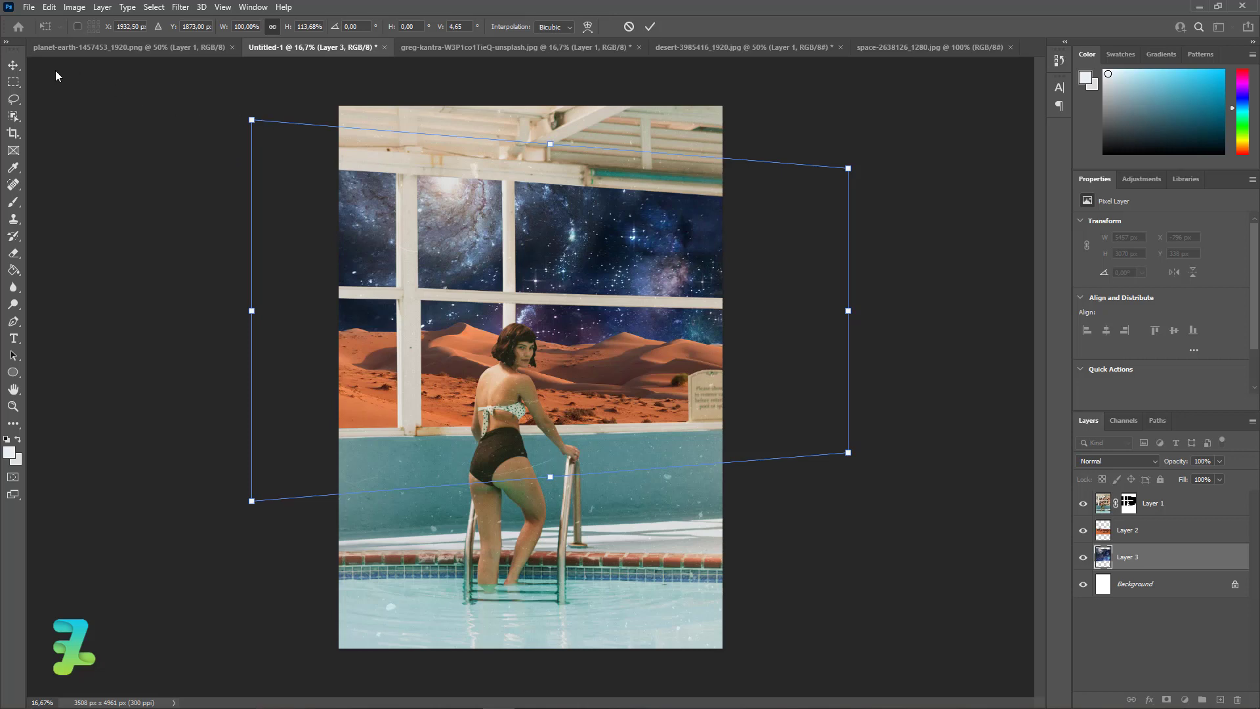
{"action": "left_click", "coordinate": [13, 65]}
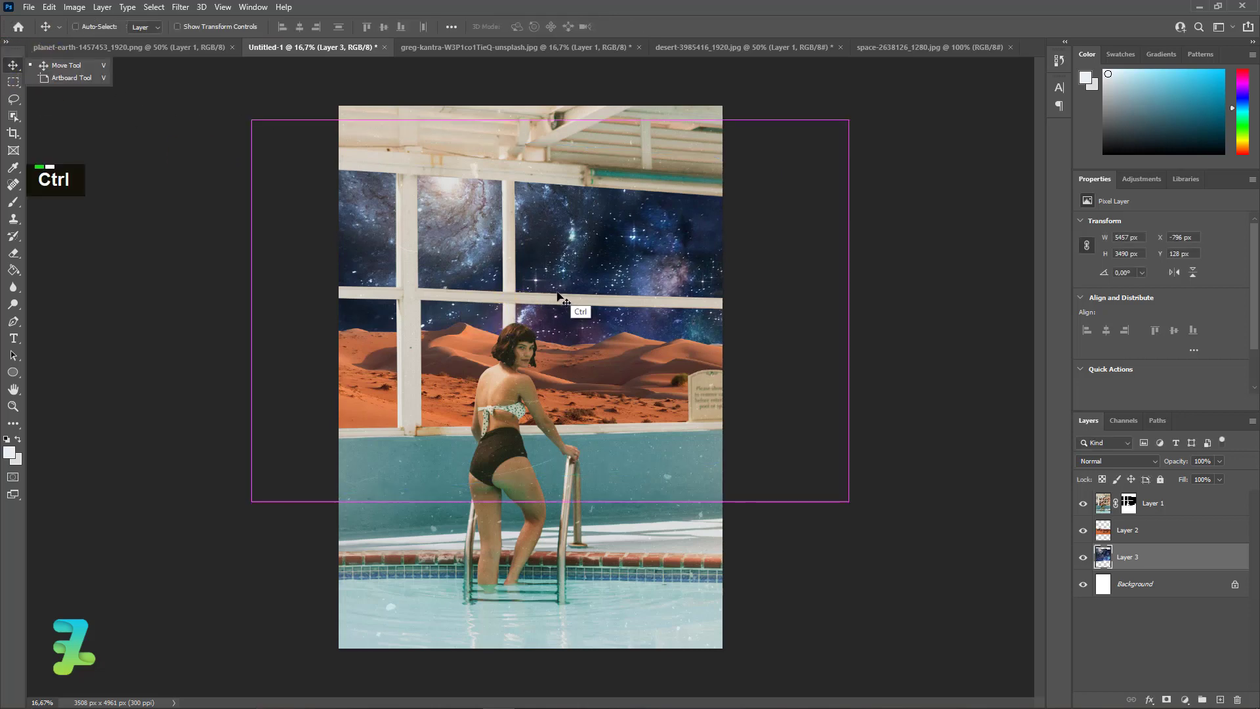
Scale the space layer to about 84% and reposition it so the stars still fill the window panes
{"action": "key", "text": "ctrl+t"}
{"action": "left_click_drag", "start_coordinate": [853, 500], "coordinate": [778, 467]}
{"action": "left_click_drag", "start_coordinate": [681, 263], "coordinate": [614, 251]}
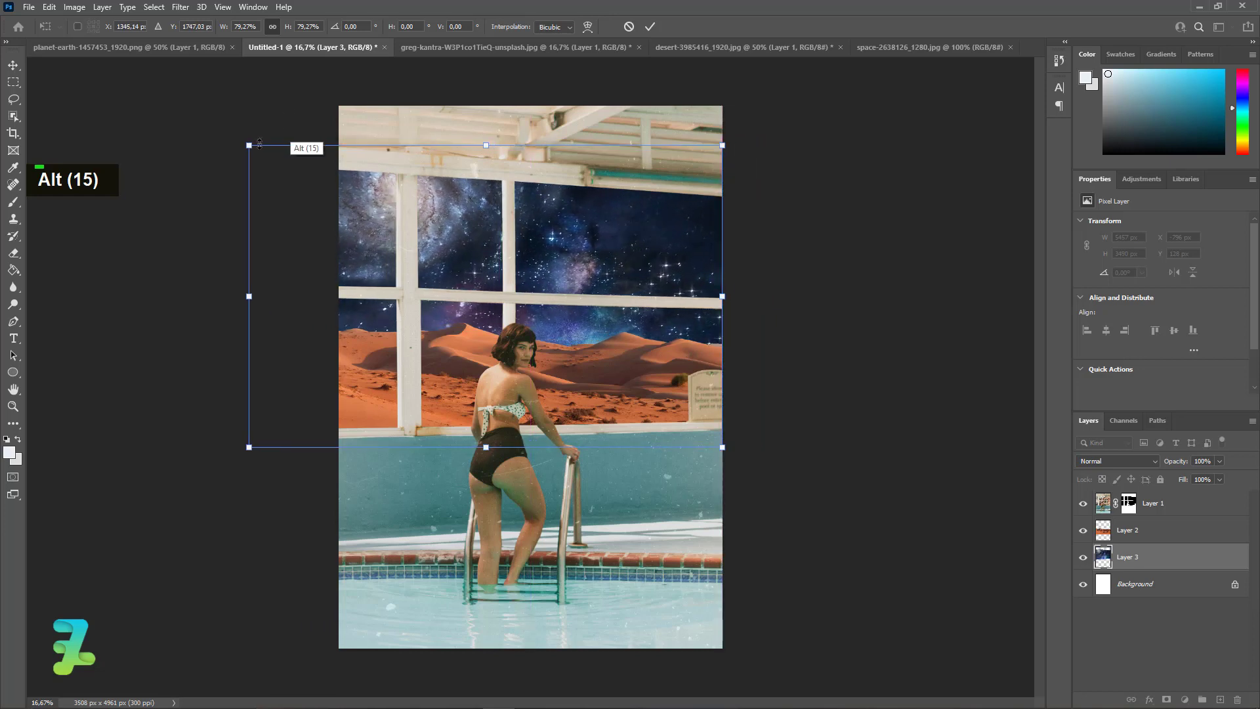
{"action": "left_click_drag", "start_coordinate": [250, 145], "coordinate": [223, 139]}
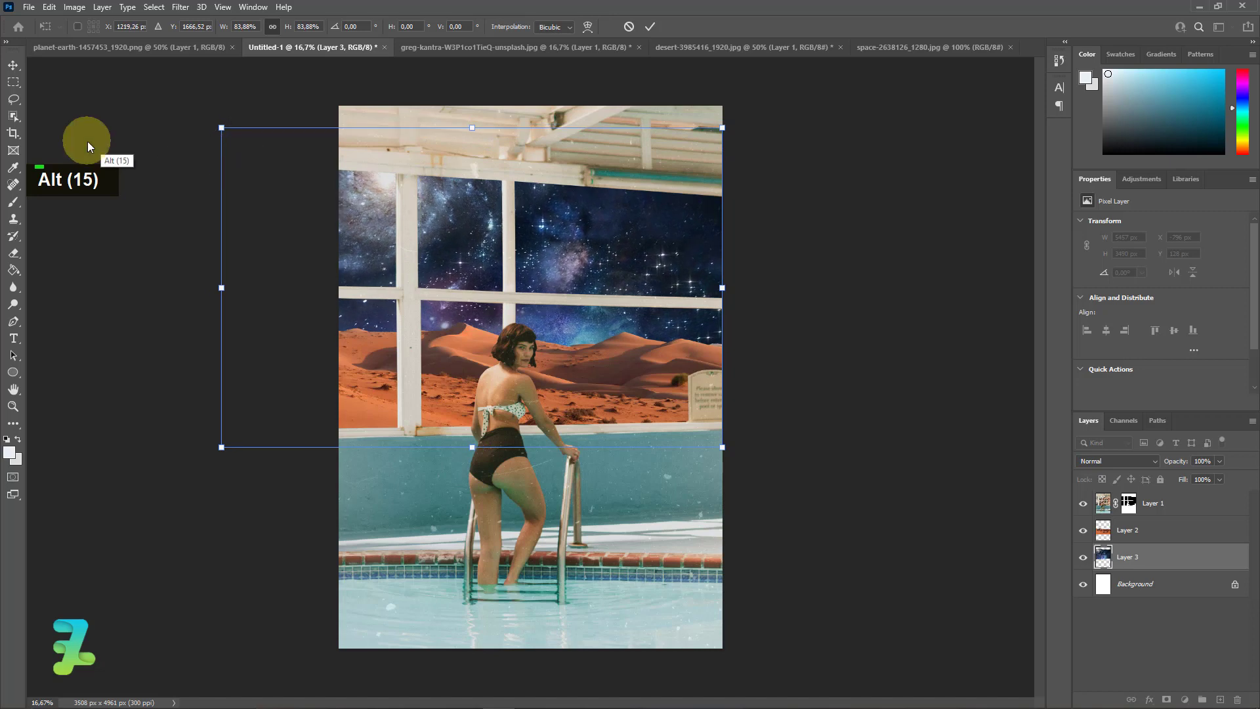
{"action": "left_click", "coordinate": [13, 68]}
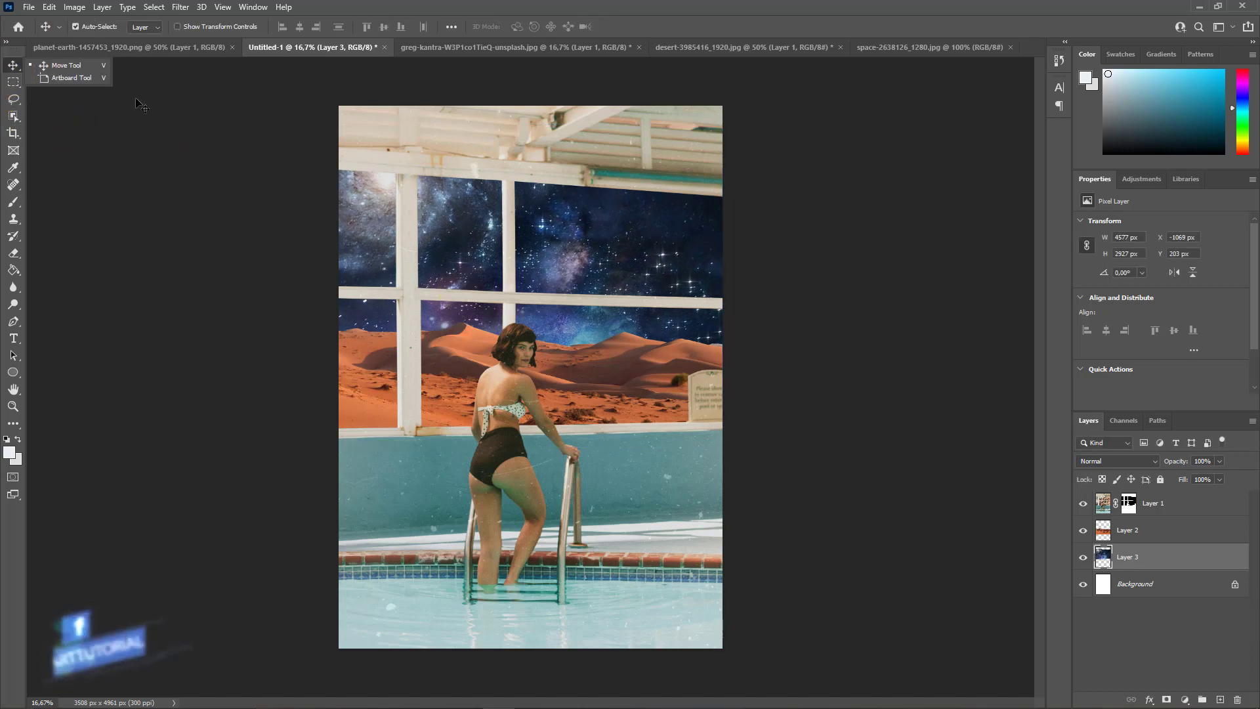
Copy the Earth from planet-earth-1457453_1920.png into Untitled-1 using a temporarily floating window, and position it behind the window above the dunes
{"action": "left_click", "coordinate": [131, 47]}
{"action": "right_click", "coordinate": [134, 49]}
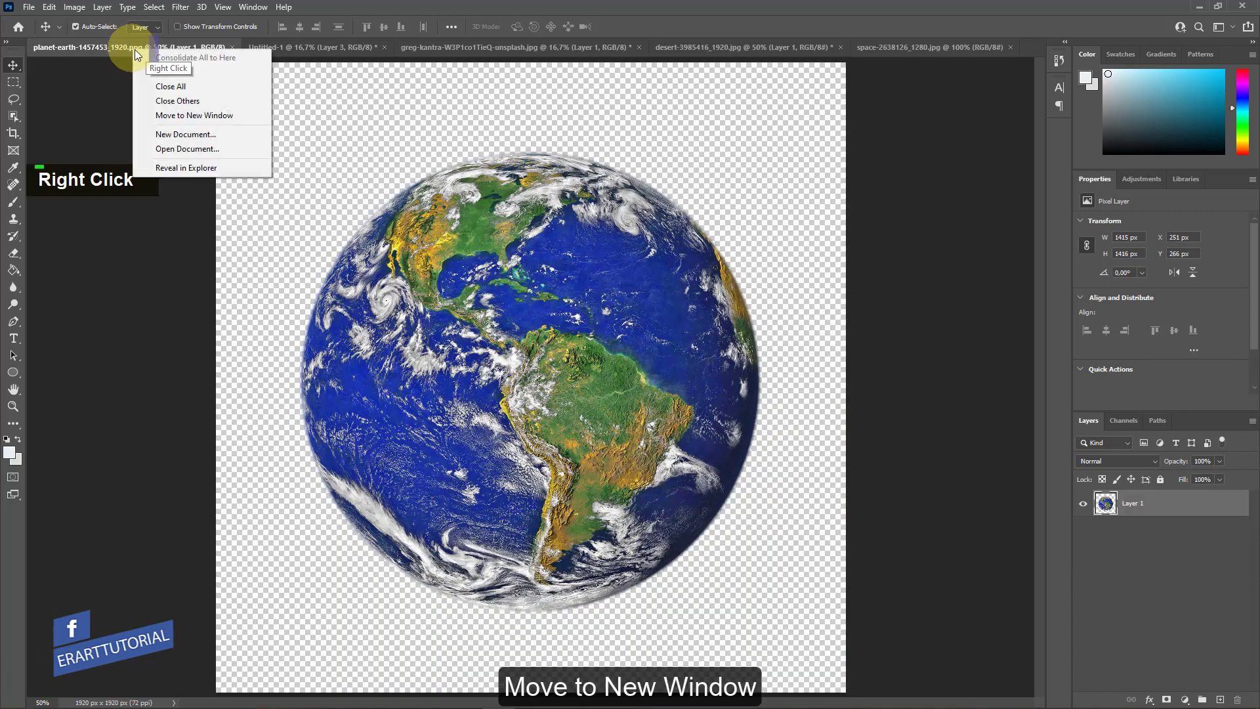
{"action": "left_click", "coordinate": [175, 116]}
{"action": "left_click_drag", "start_coordinate": [305, 46], "coordinate": [930, 277]}
{"action": "left_click_drag", "start_coordinate": [910, 492], "coordinate": [598, 263]}
{"action": "left_click_drag", "start_coordinate": [866, 276], "coordinate": [824, 47]}
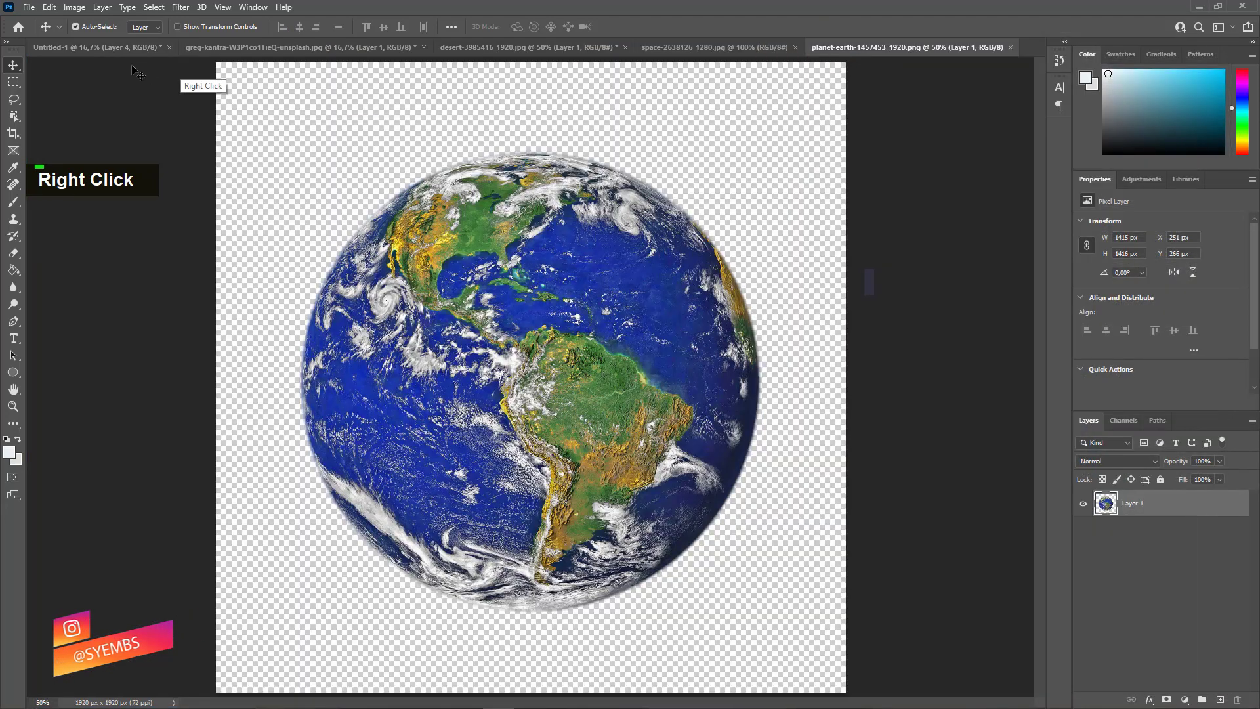
{"action": "left_click", "coordinate": [105, 45]}
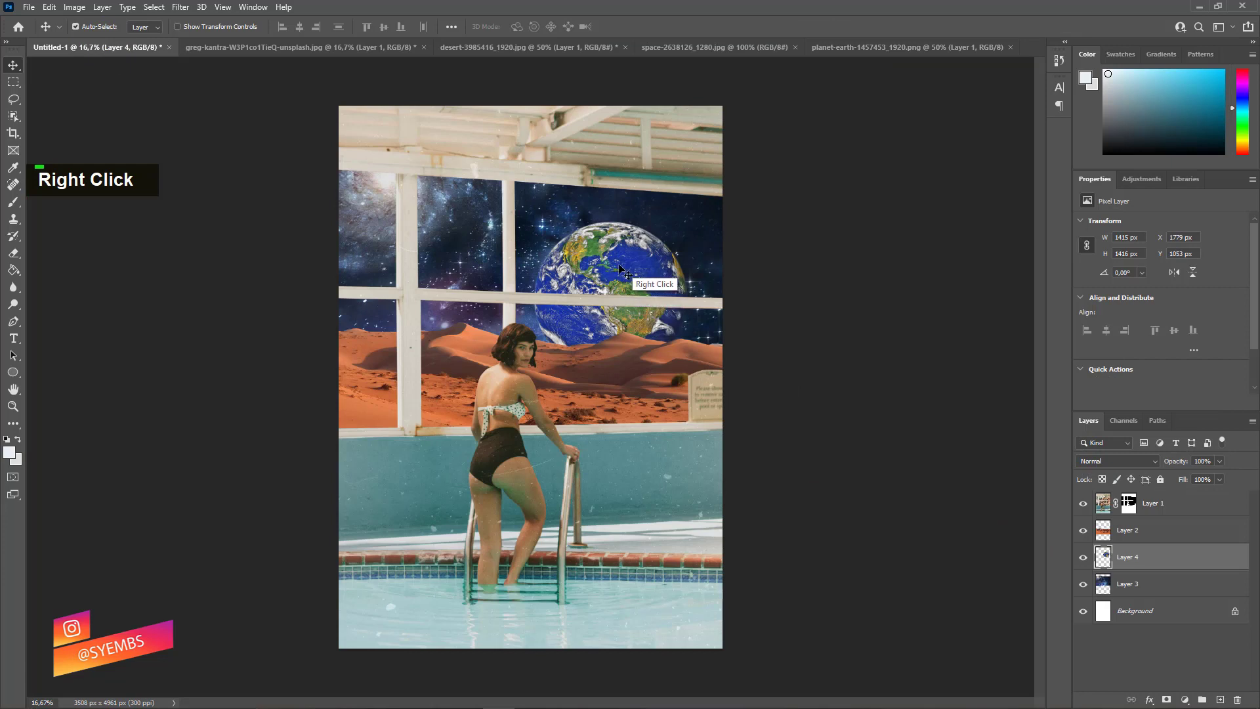
{"action": "mouse_move", "coordinate": [621, 269]}
{"action": "left_mouse_down"}
{"action": "mouse_move", "coordinate": [601, 271]}
{"action": "mouse_move", "coordinate": [631, 274]}
{"action": "mouse_move", "coordinate": [620, 276]}
{"action": "left_mouse_up"}
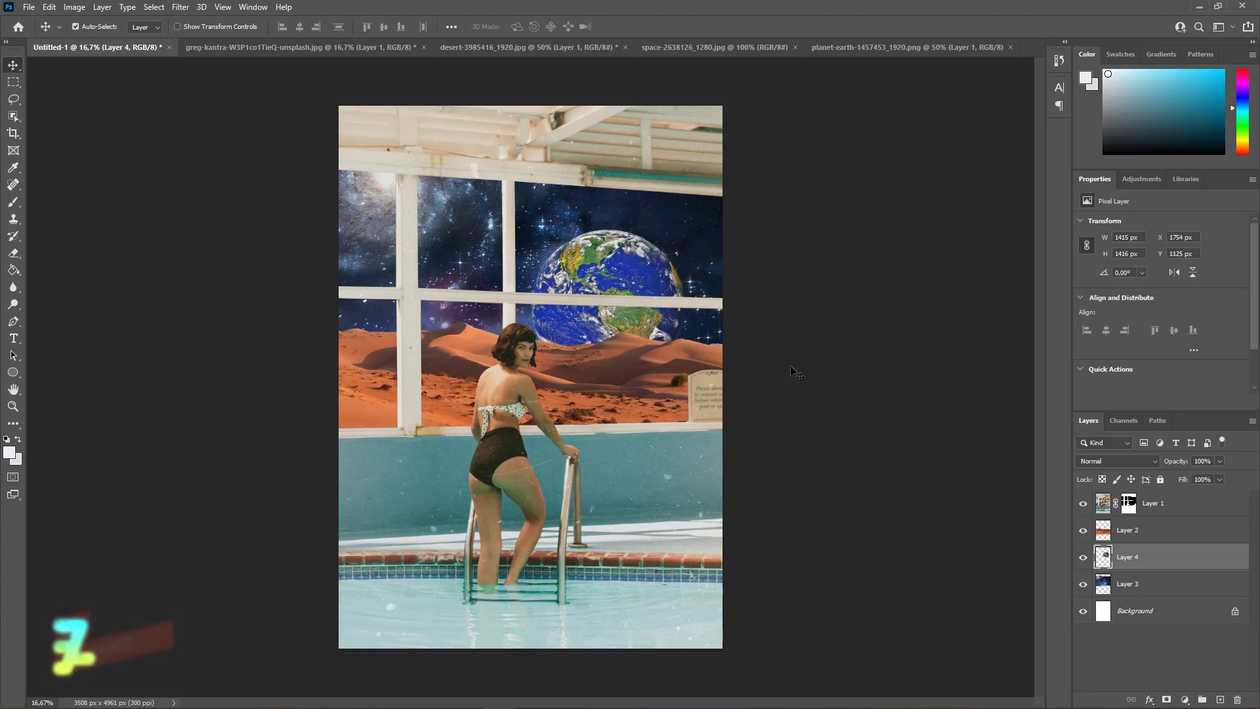
Add an Outer Glow to the Earth layer with Normal blend mode, 80% opacity and a size of 177 px
{"action": "double_click", "coordinate": [1204, 564]}
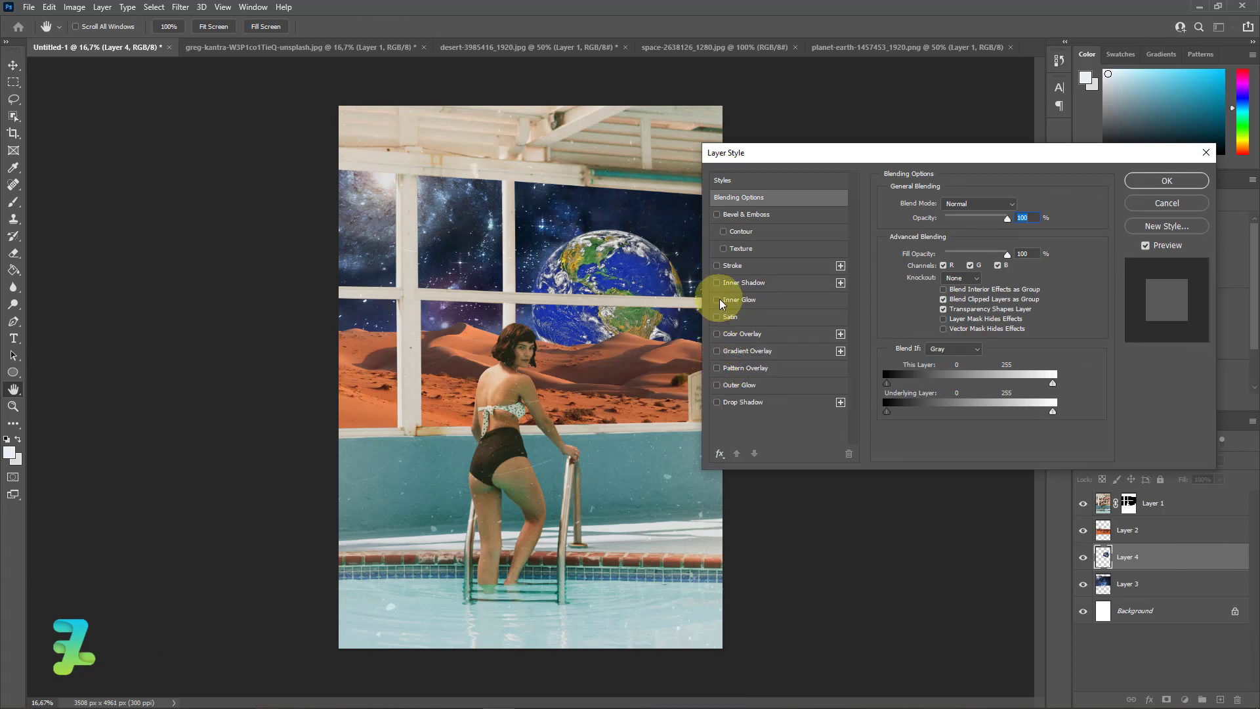
{"action": "left_click", "coordinate": [716, 385]}
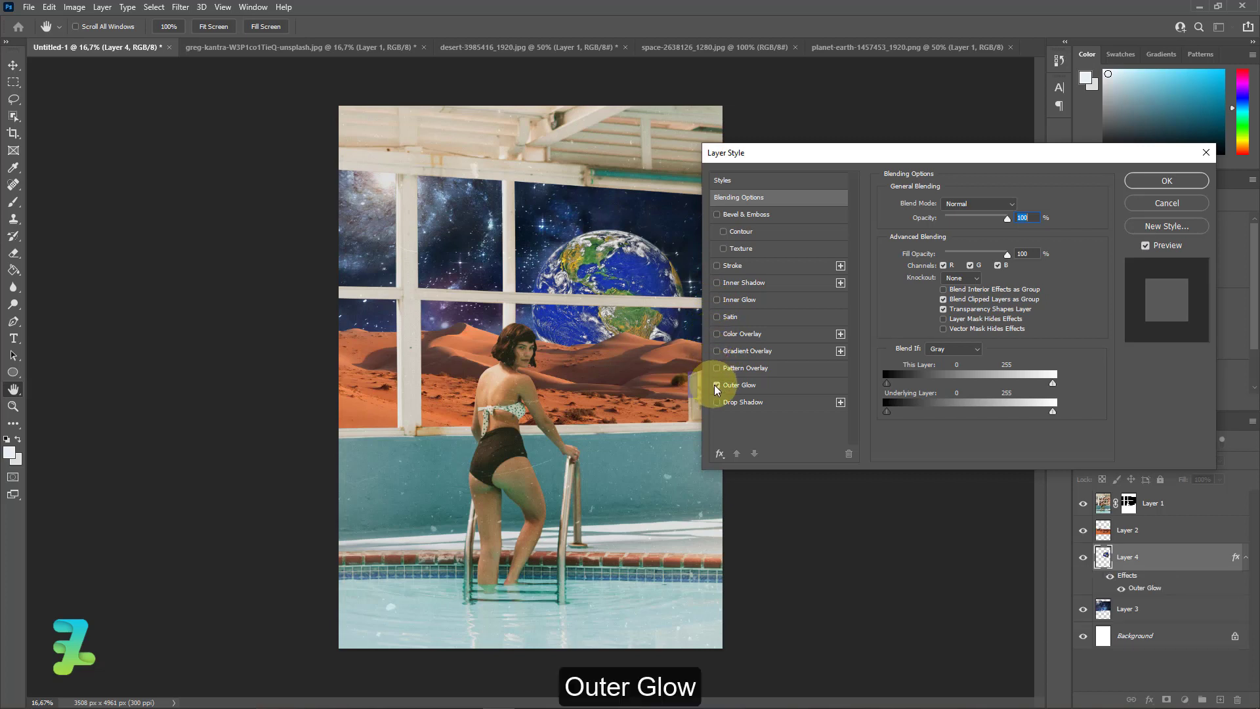
{"action": "left_click", "coordinate": [733, 390]}
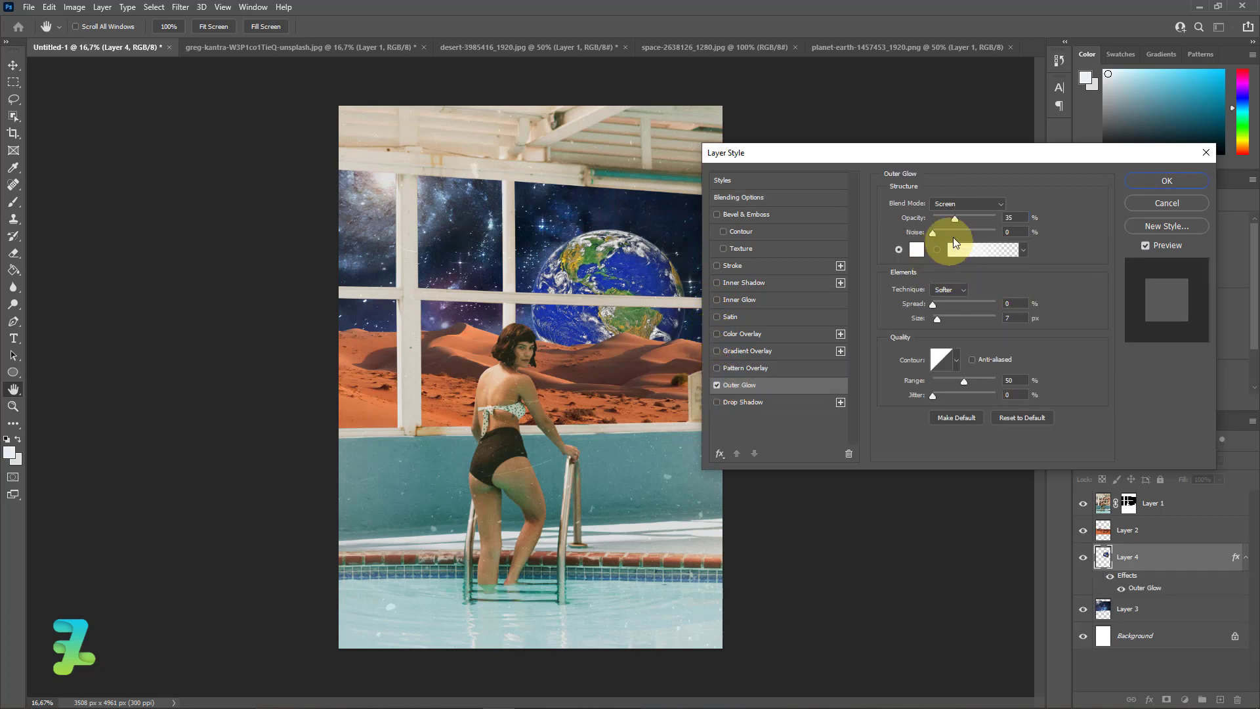
{"action": "left_click", "coordinate": [967, 208]}
{"action": "left_click", "coordinate": [965, 215]}
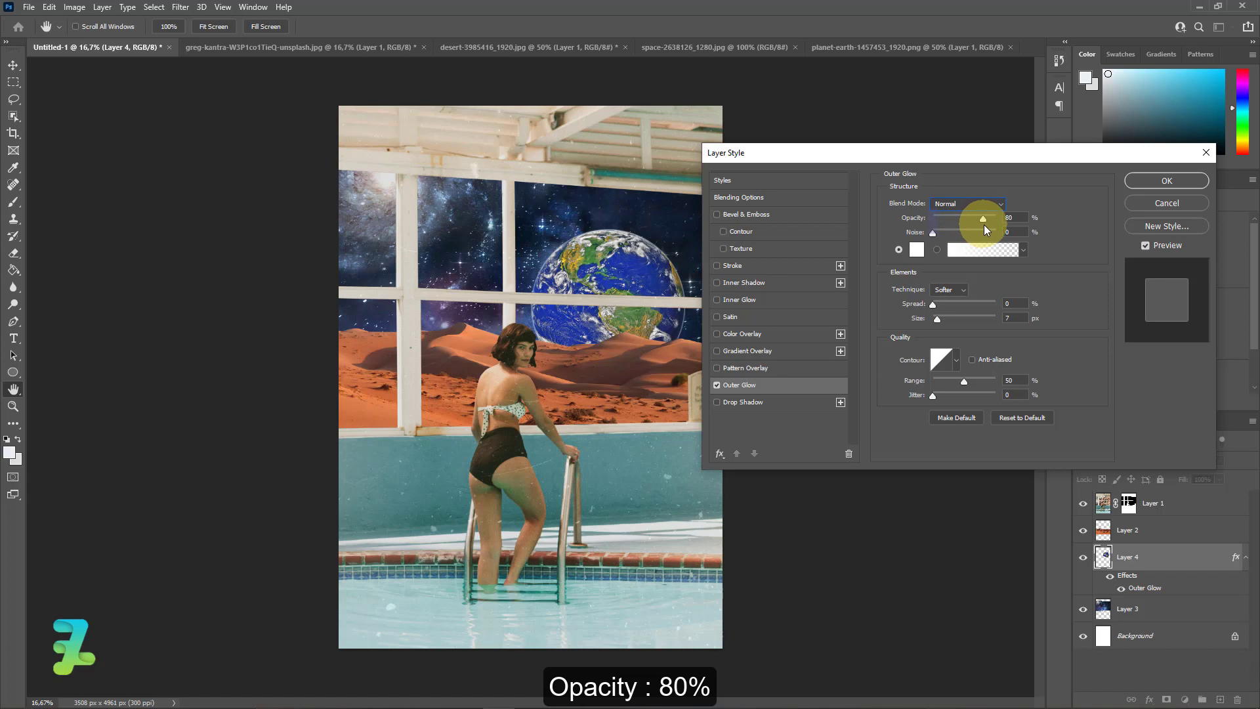
{"action": "left_click", "coordinate": [984, 225]}
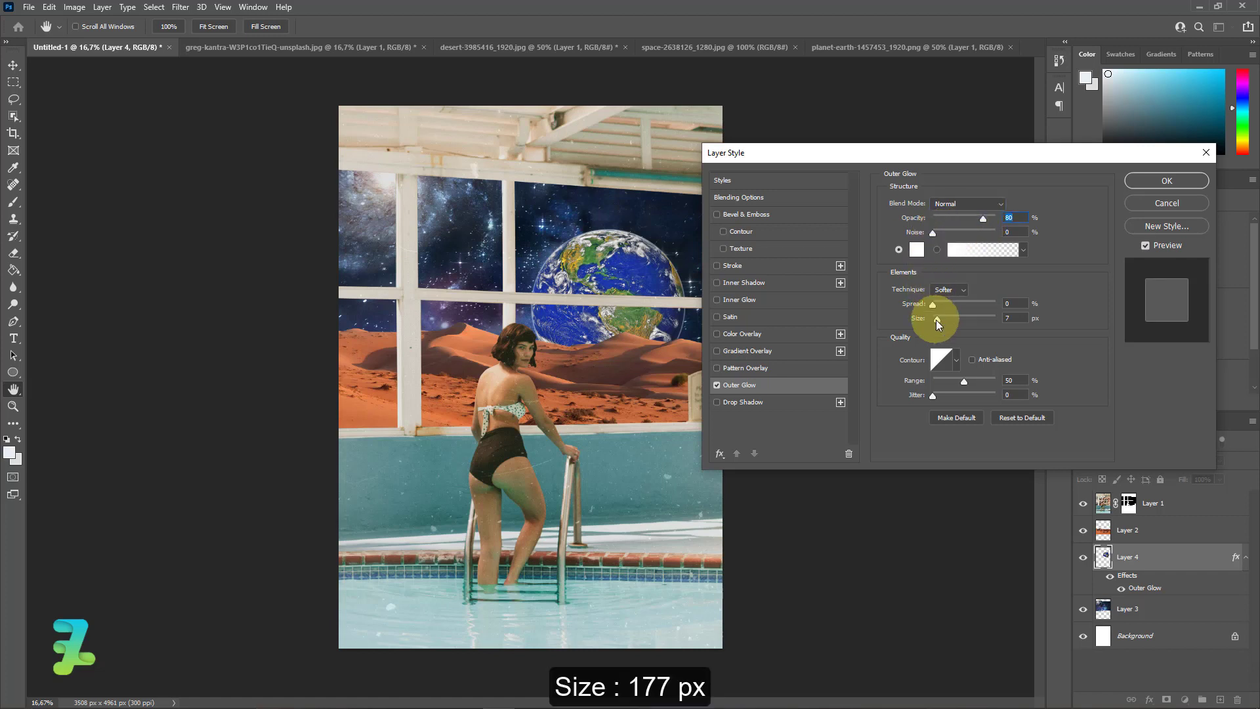
{"action": "left_click_drag", "start_coordinate": [939, 320], "coordinate": [984, 320]}
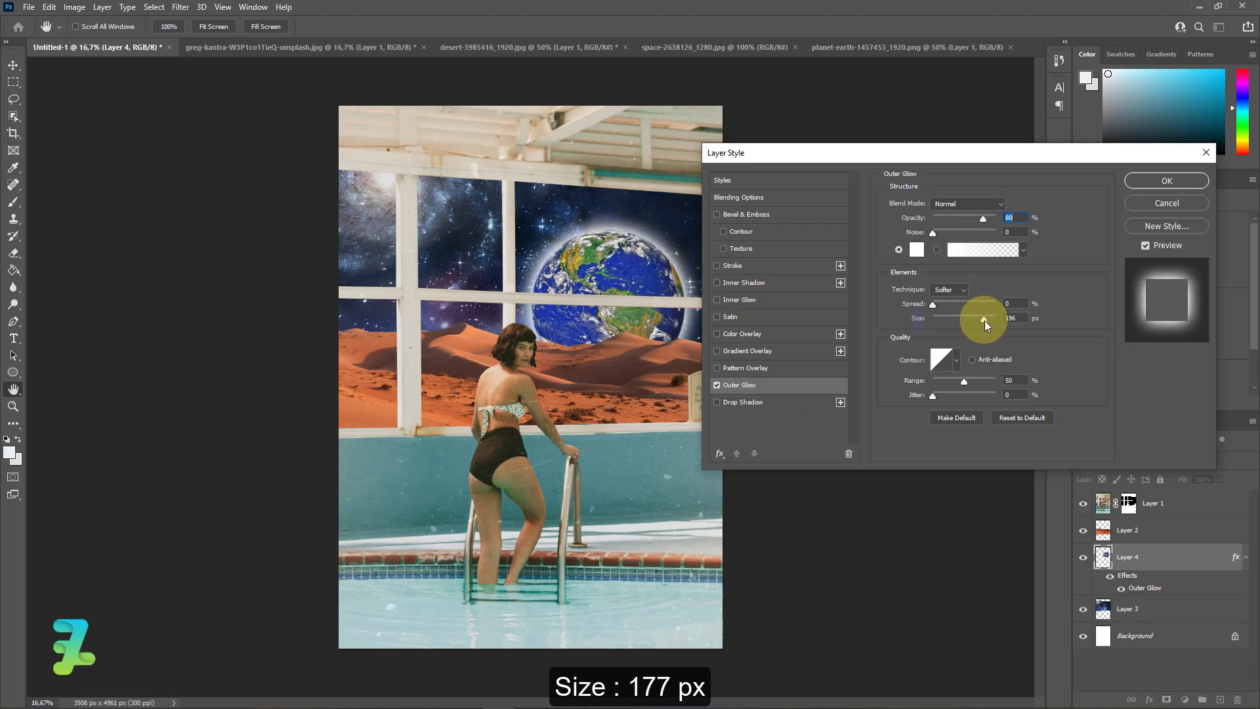
{"action": "left_click_drag", "start_coordinate": [980, 321], "coordinate": [979, 321]}
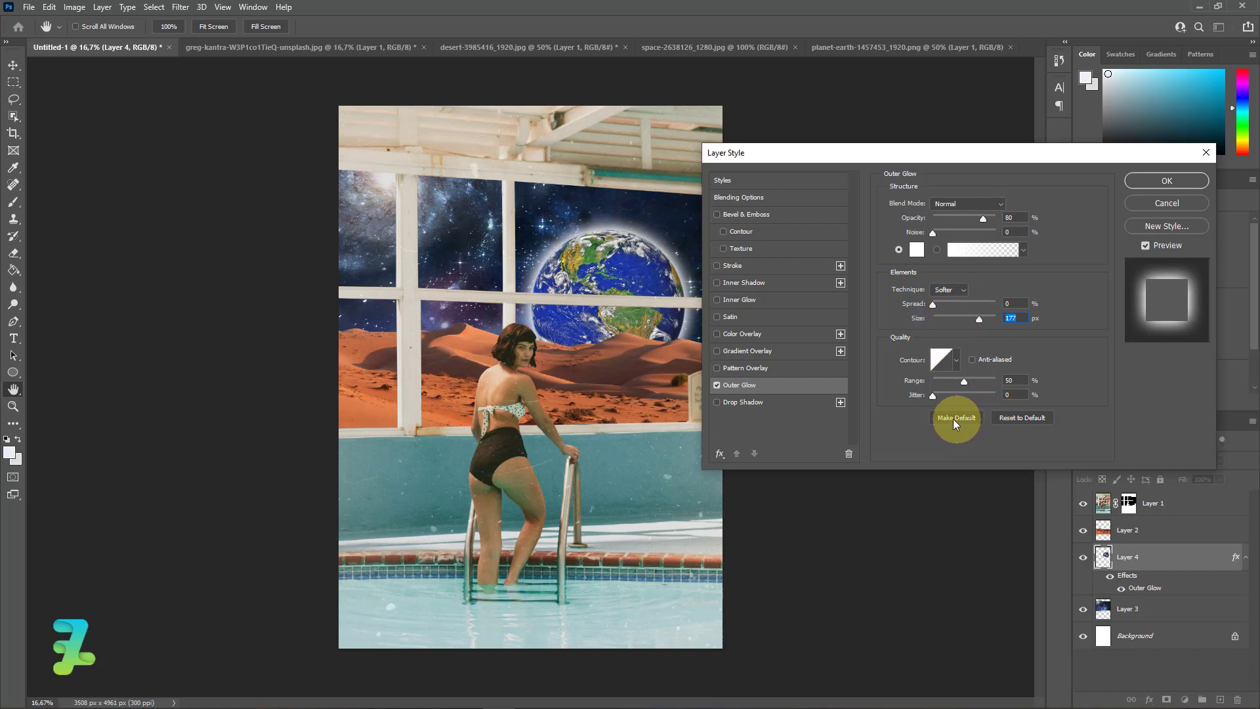
Set the Earth's Outer Glow range to 100% and its jitter to 38%
{"action": "left_click_drag", "start_coordinate": [957, 383], "coordinate": [992, 387]}
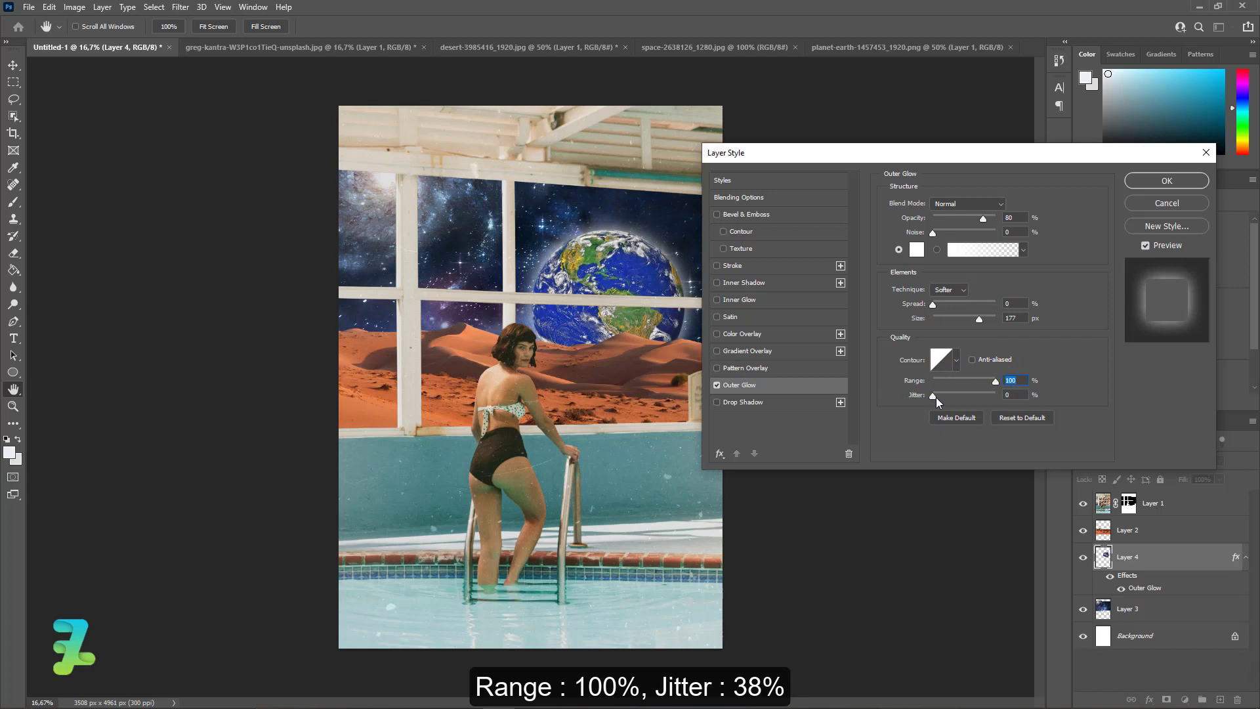
{"action": "mouse_move", "coordinate": [934, 396]}
{"action": "left_mouse_down"}
{"action": "mouse_move", "coordinate": [1002, 401]}
{"action": "mouse_move", "coordinate": [928, 406]}
{"action": "left_mouse_up"}
{"action": "left_click_drag", "start_coordinate": [958, 410], "coordinate": [956, 408]}
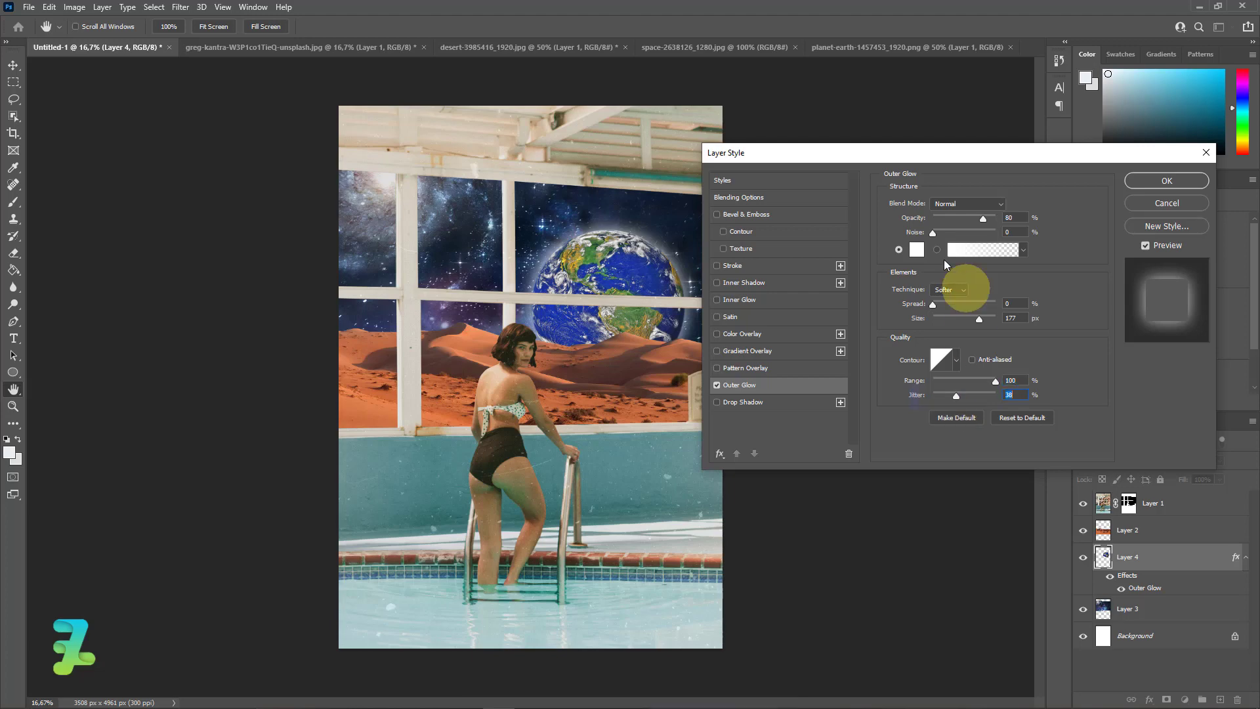
Change the Earth's Outer Glow color to blue #4ca6c7
{"action": "left_click", "coordinate": [916, 249]}
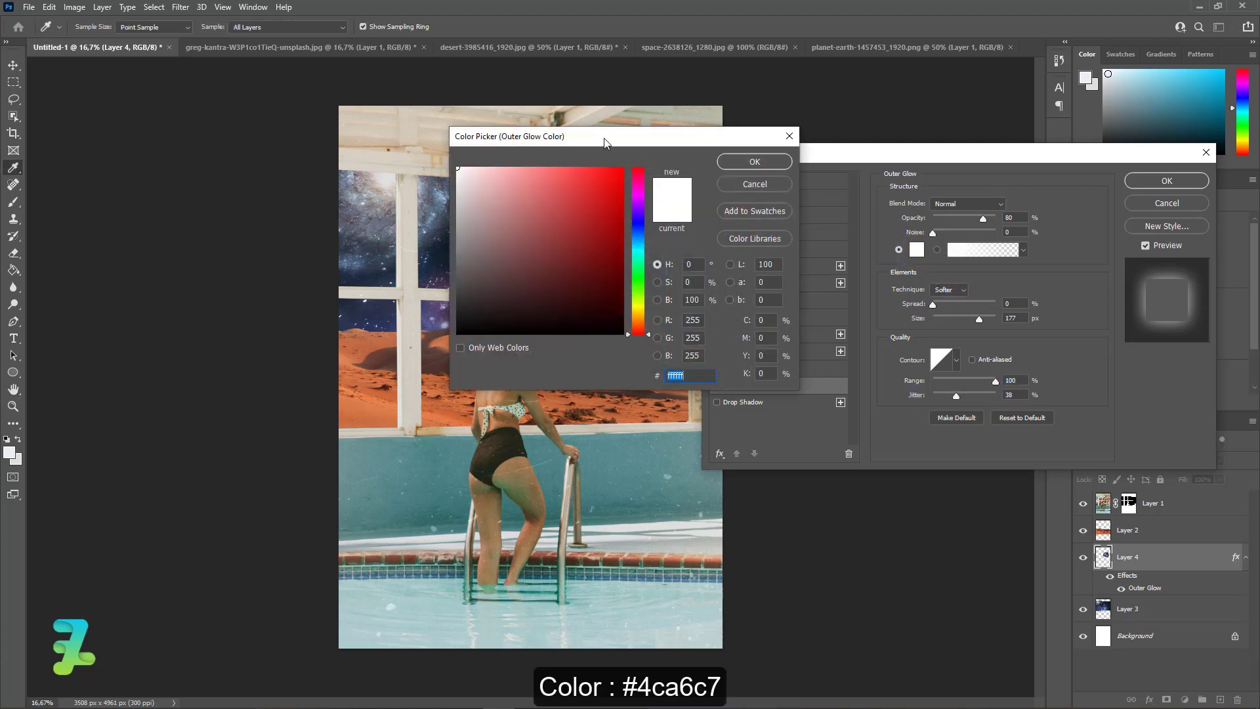
{"action": "left_click_drag", "start_coordinate": [601, 143], "coordinate": [915, 168]}
{"action": "left_click", "coordinate": [952, 280]}
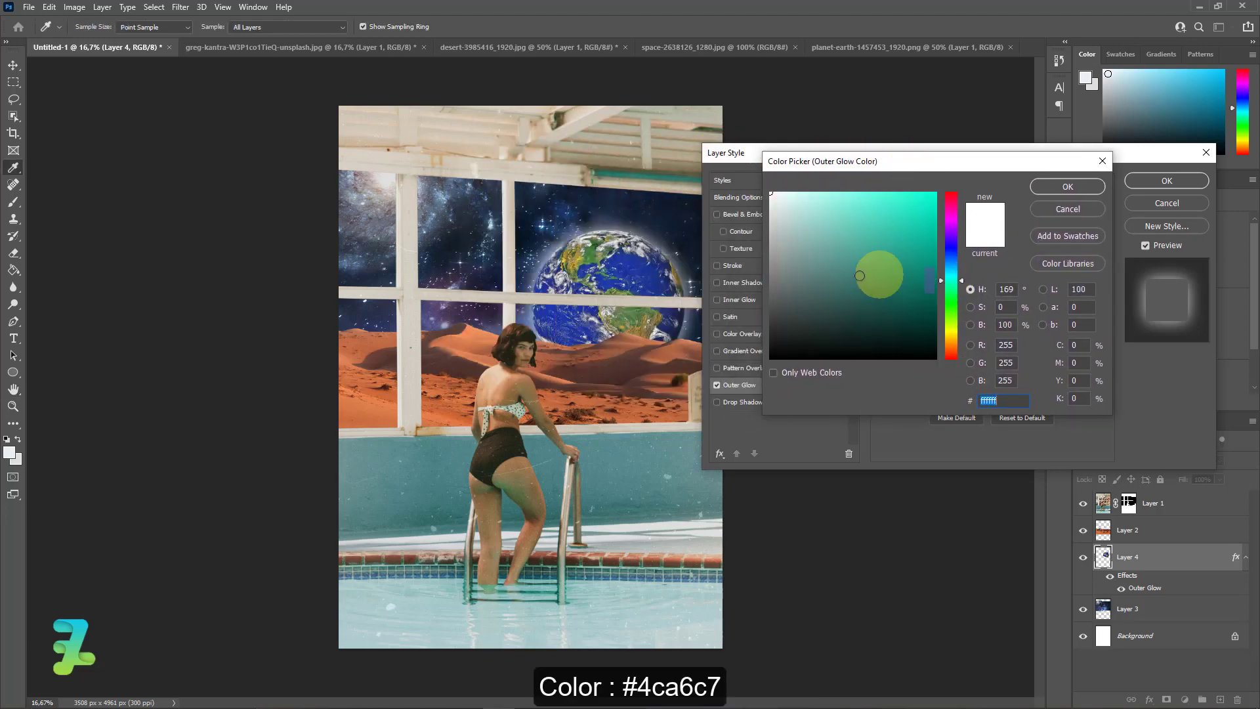
{"action": "left_click_drag", "start_coordinate": [855, 273], "coordinate": [834, 206]}
{"action": "left_click", "coordinate": [949, 265]}
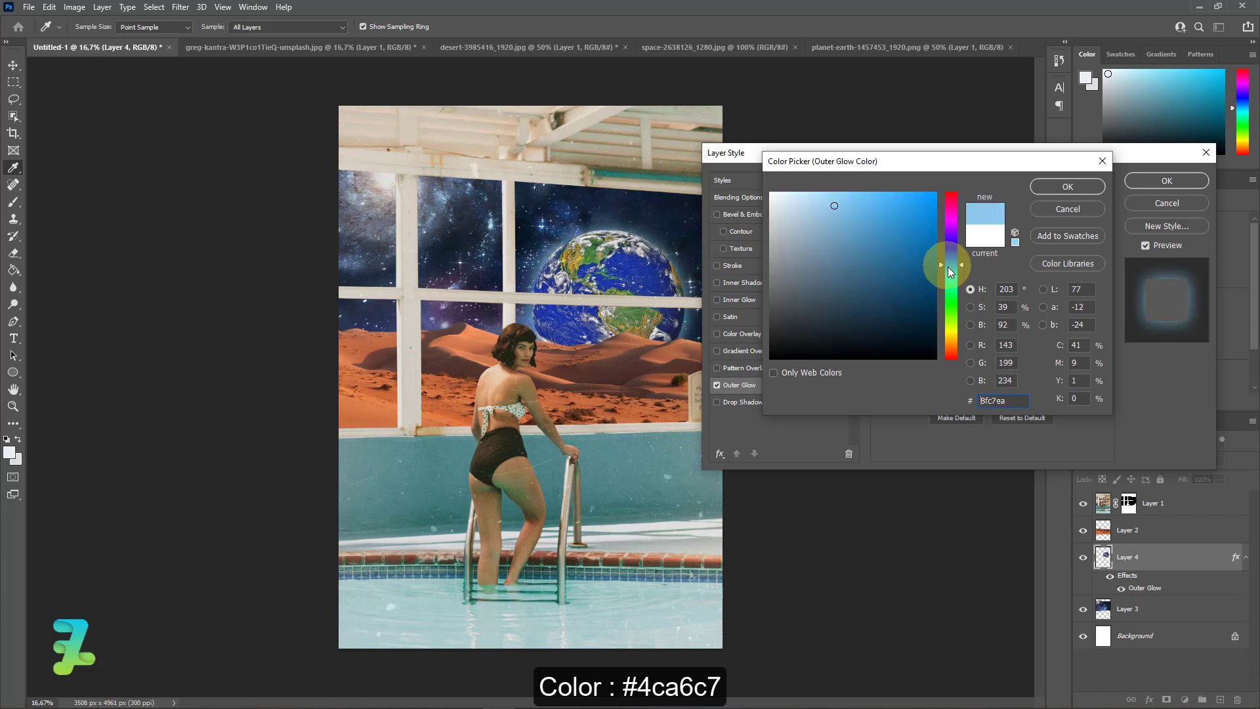
{"action": "left_click_drag", "start_coordinate": [953, 275], "coordinate": [950, 272]}
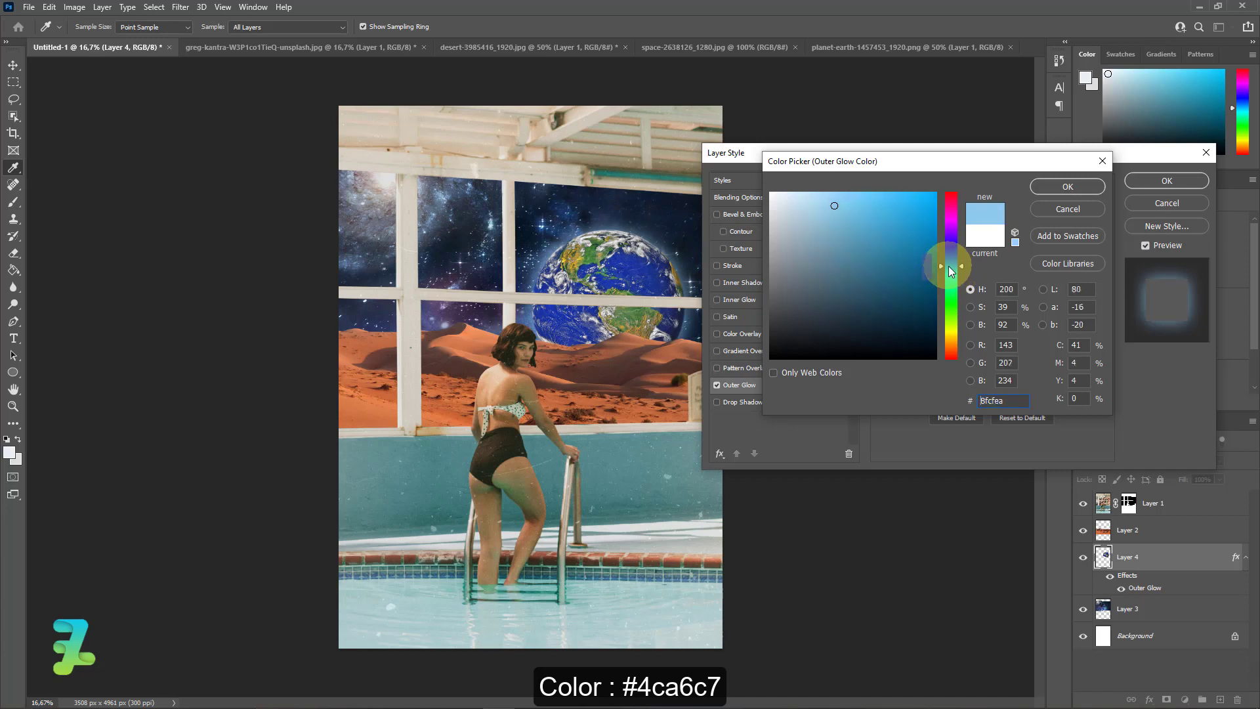
{"action": "mouse_move", "coordinate": [870, 232]}
{"action": "left_mouse_down"}
{"action": "mouse_move", "coordinate": [858, 241]}
{"action": "mouse_move", "coordinate": [855, 217]}
{"action": "mouse_move", "coordinate": [872, 229]}
{"action": "left_mouse_up"}
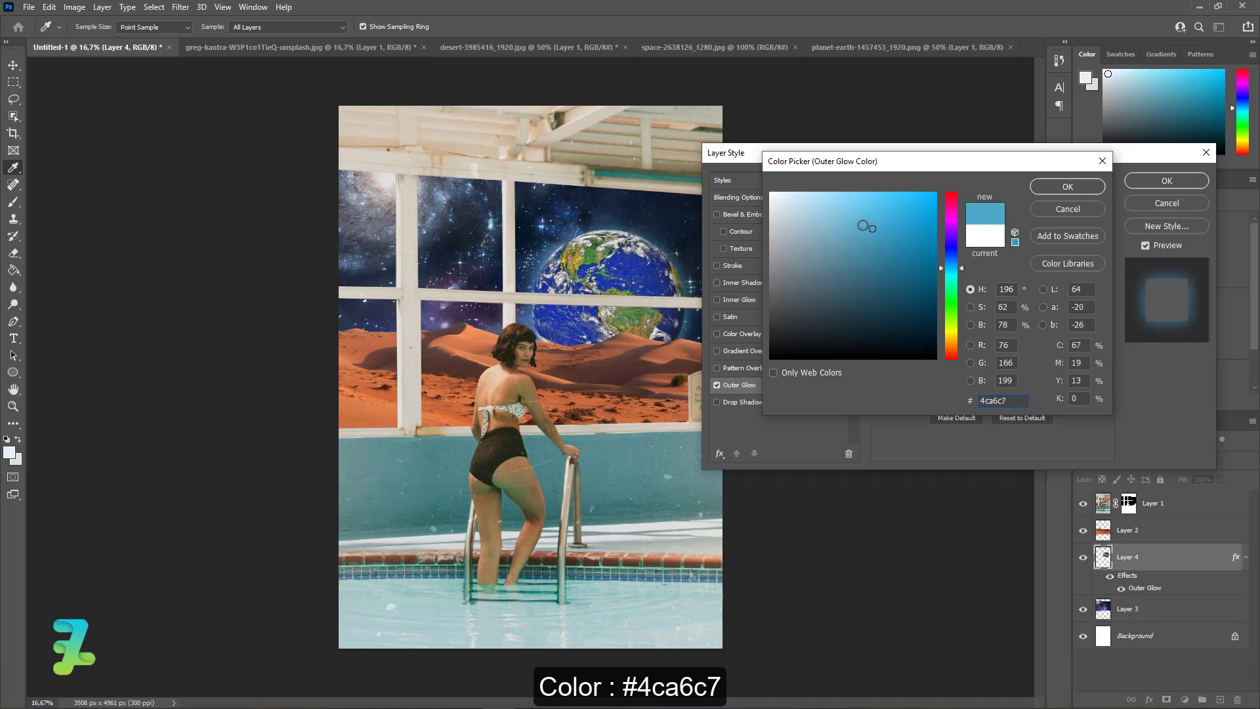
{"action": "left_click", "coordinate": [1053, 187]}
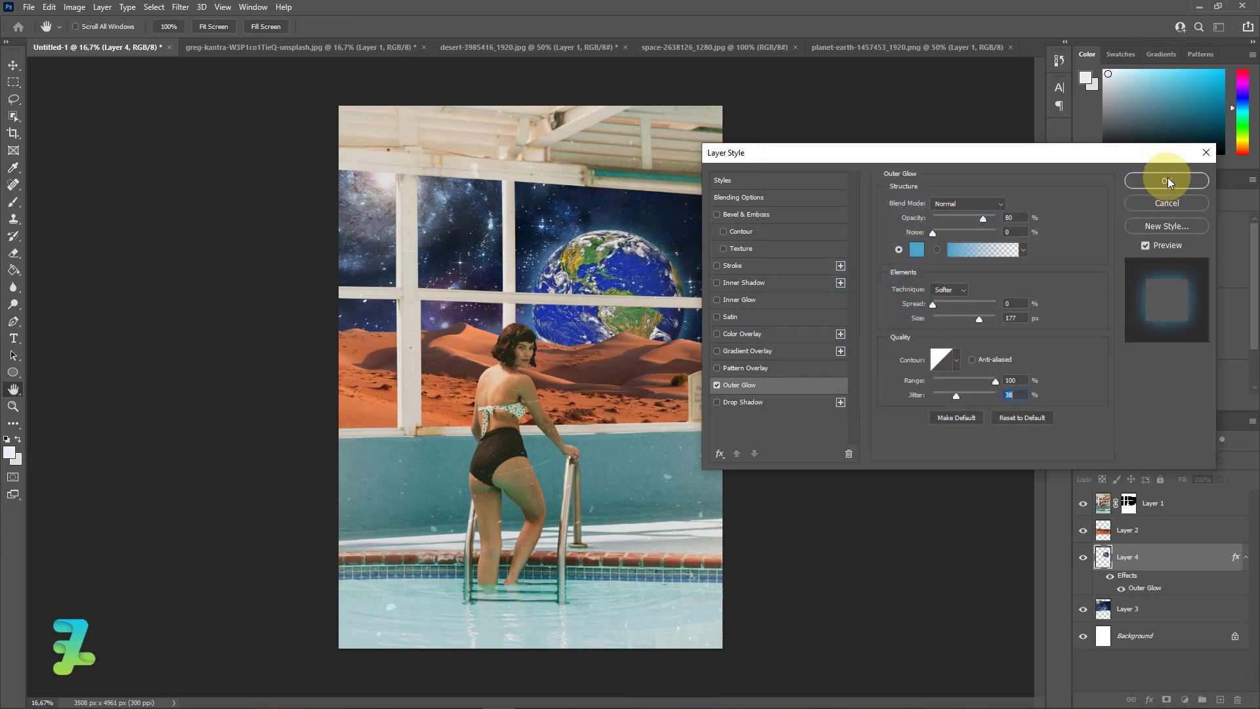
Add an Inner Glow to the Earth layer with 70% opacity, 180 px size and 100% range
{"action": "left_click", "coordinate": [715, 300]}
{"action": "left_click", "coordinate": [735, 301]}
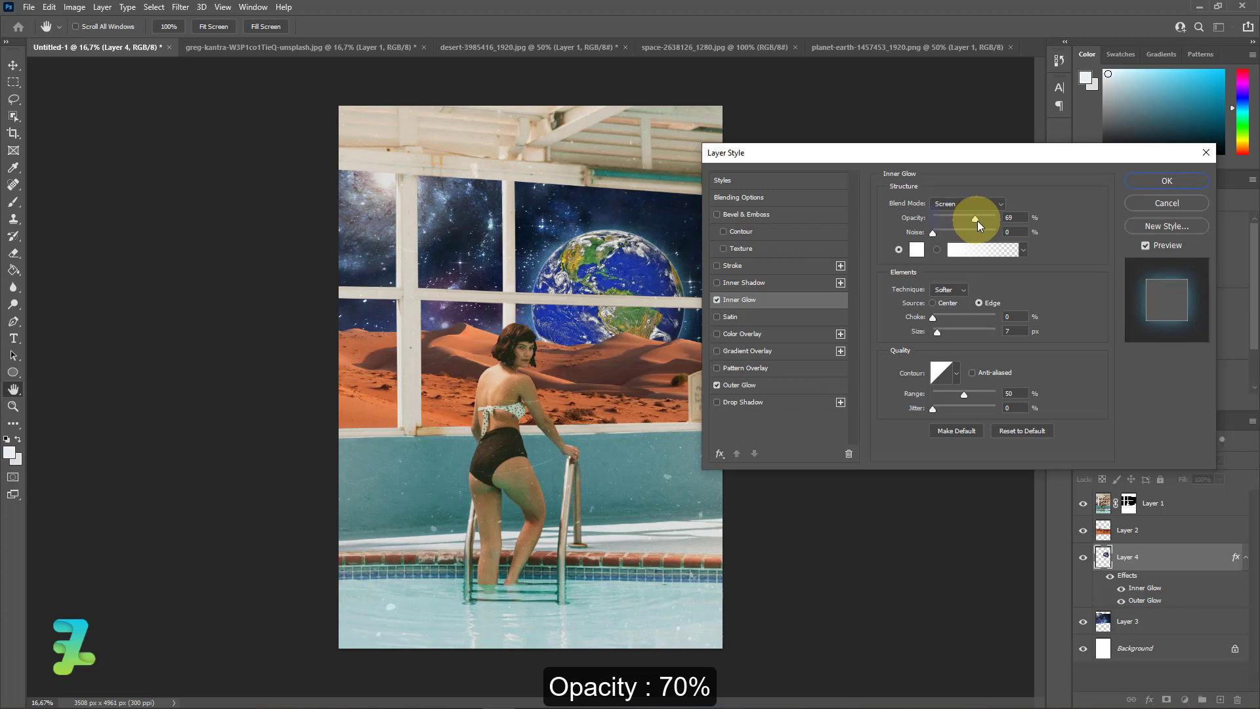
{"action": "left_click_drag", "start_coordinate": [978, 221], "coordinate": [978, 221]}
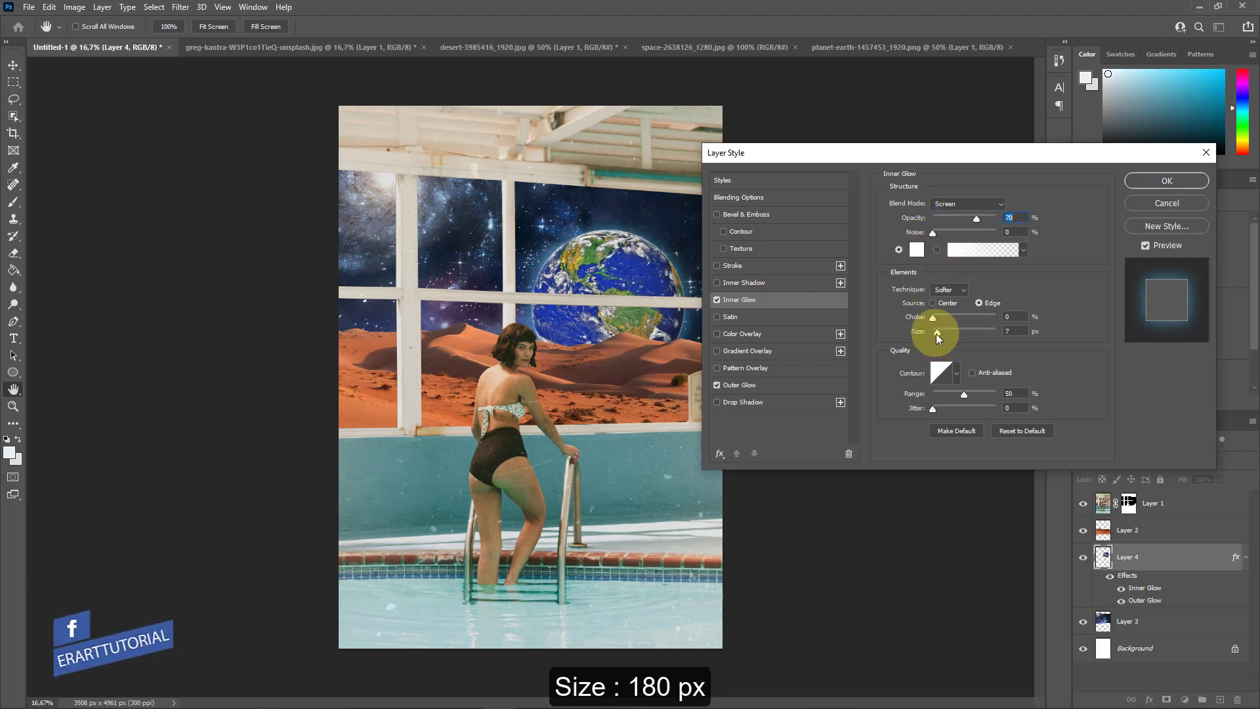
{"action": "mouse_move", "coordinate": [937, 335]}
{"action": "left_mouse_down"}
{"action": "mouse_move", "coordinate": [966, 337]}
{"action": "mouse_move", "coordinate": [956, 338]}
{"action": "left_mouse_up"}
{"action": "left_click_drag", "start_coordinate": [964, 394], "coordinate": [1011, 396]}
{"action": "left_click_drag", "start_coordinate": [958, 332], "coordinate": [977, 333]}
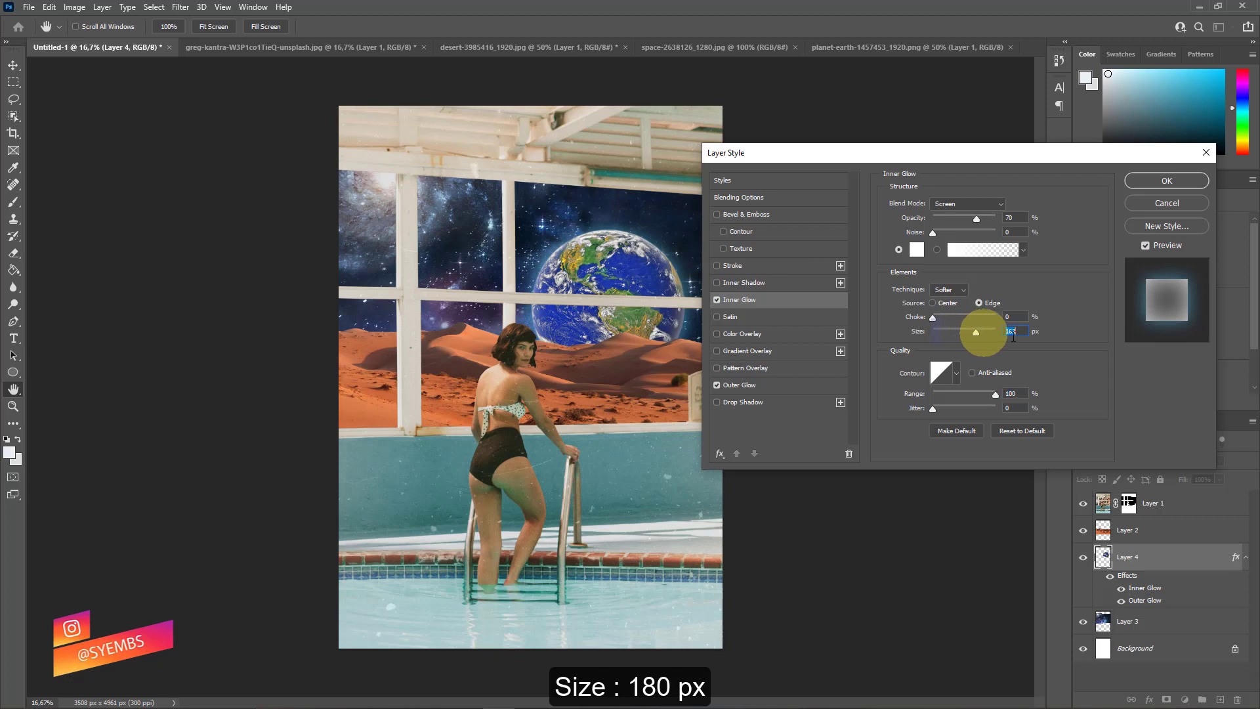
{"action": "double_click", "coordinate": [1014, 336]}
{"action": "type", "text": "180"}
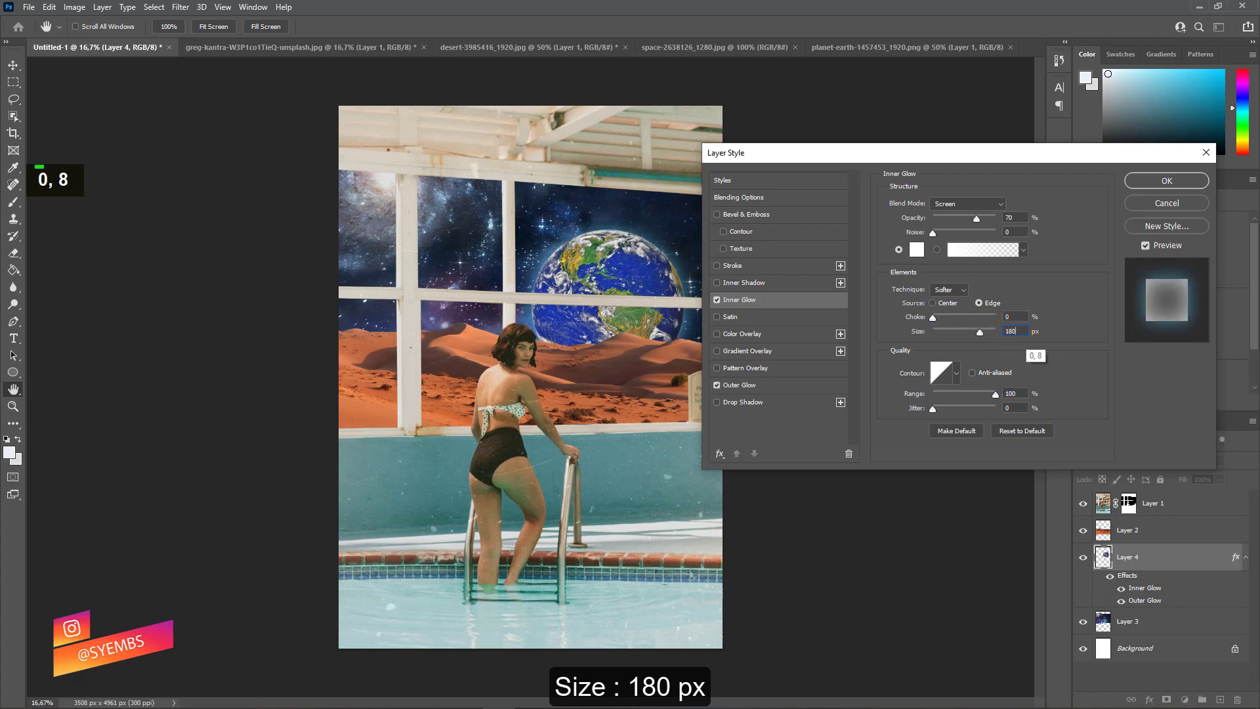
Change the Earth's Inner Glow color to light blue #8fcddf
{"action": "left_click", "coordinate": [918, 259]}
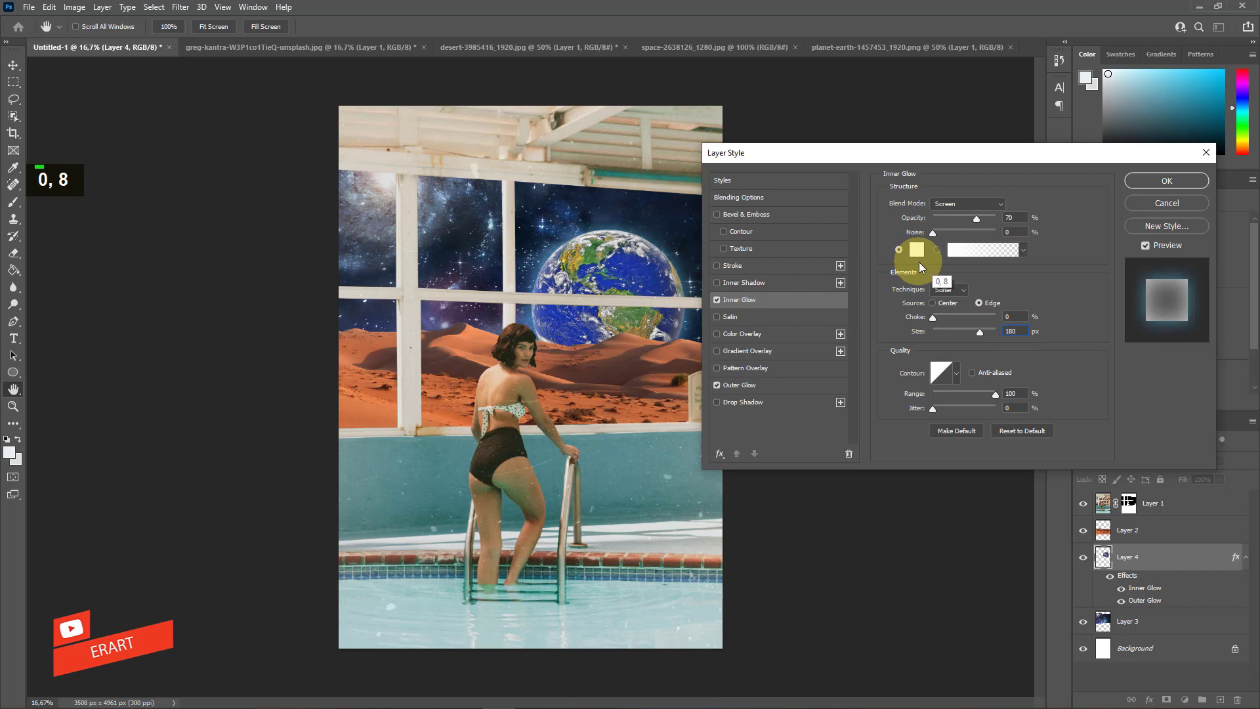
{"action": "left_click", "coordinate": [952, 272]}
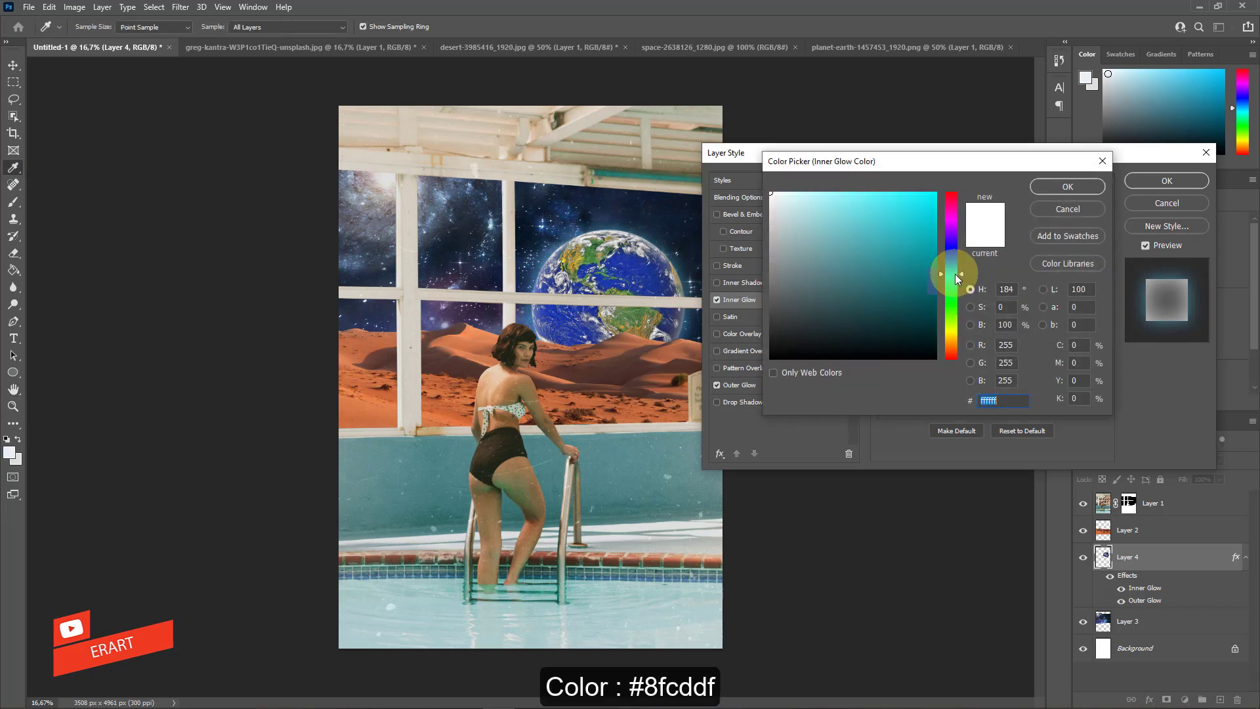
{"action": "mouse_move", "coordinate": [899, 250]}
{"action": "left_mouse_down"}
{"action": "mouse_move", "coordinate": [796, 196]}
{"action": "mouse_move", "coordinate": [850, 241]}
{"action": "mouse_move", "coordinate": [827, 250]}
{"action": "mouse_move", "coordinate": [818, 223]}
{"action": "left_mouse_up"}
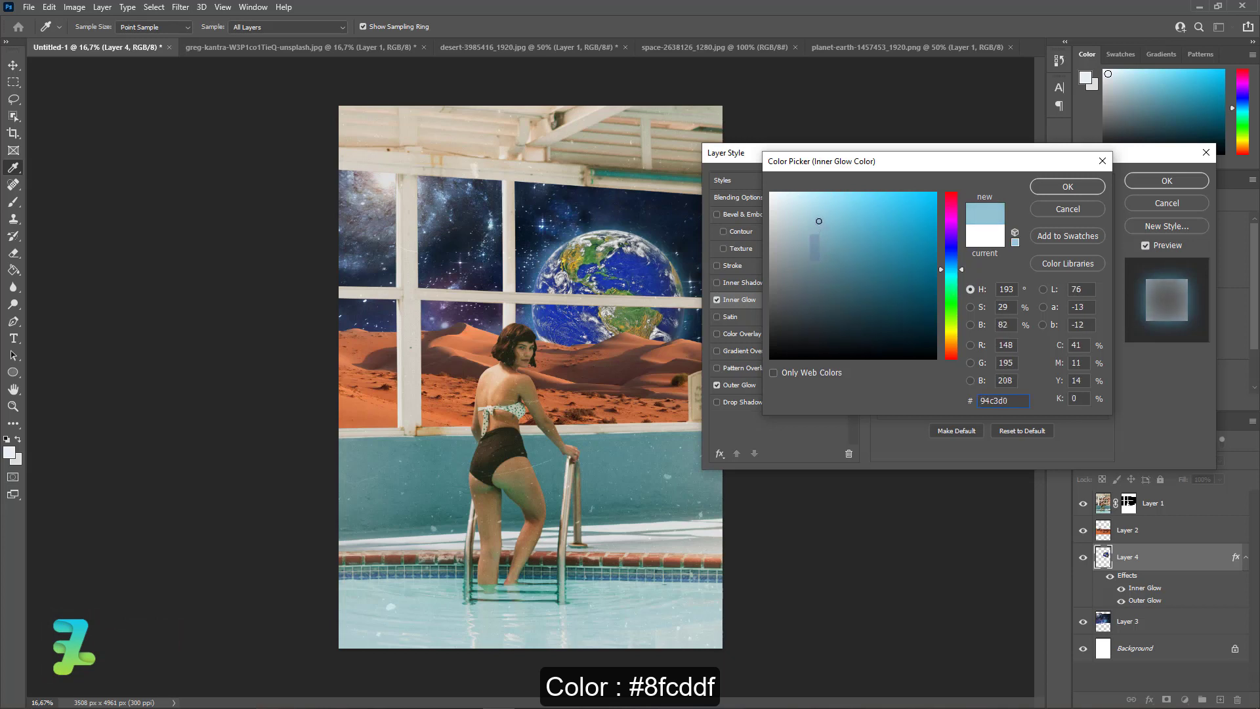
{"action": "left_click", "coordinate": [1068, 187]}
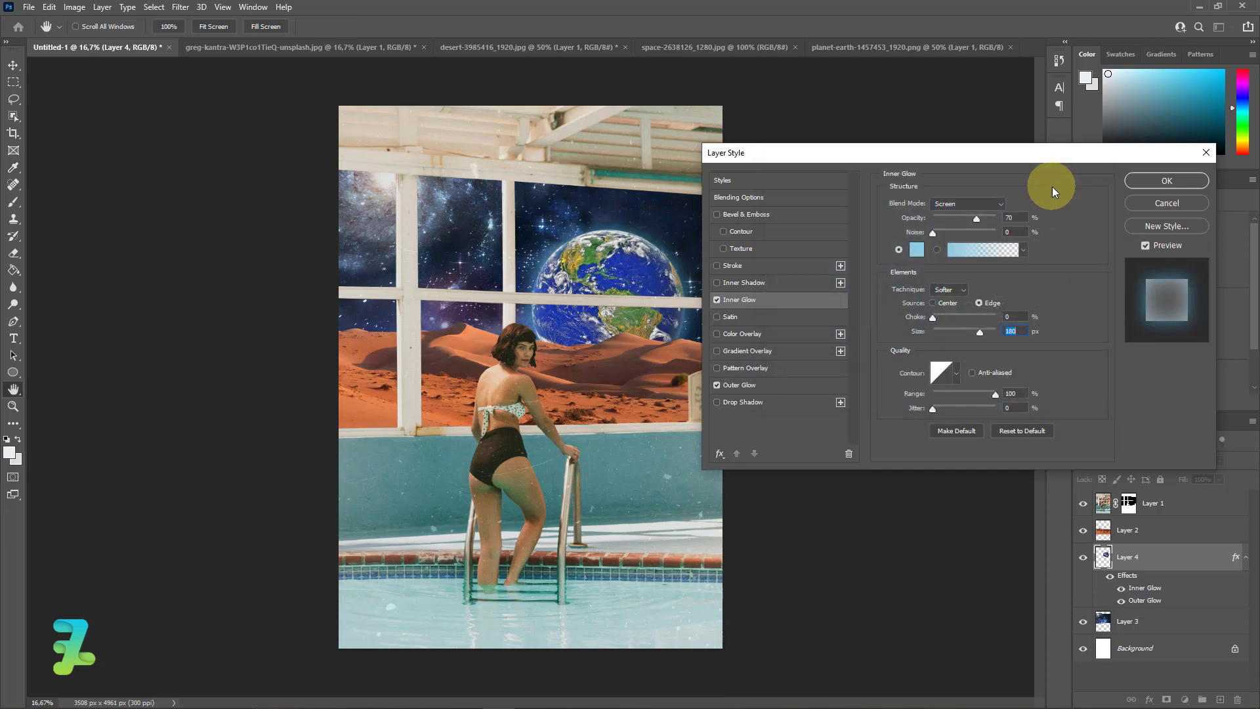
Apply the Earth's glow effects, and add a Brightness/Contrast adjustment clipped to the starry sky layer with brightness 23 and contrast 17
{"action": "left_click", "coordinate": [1159, 183]}
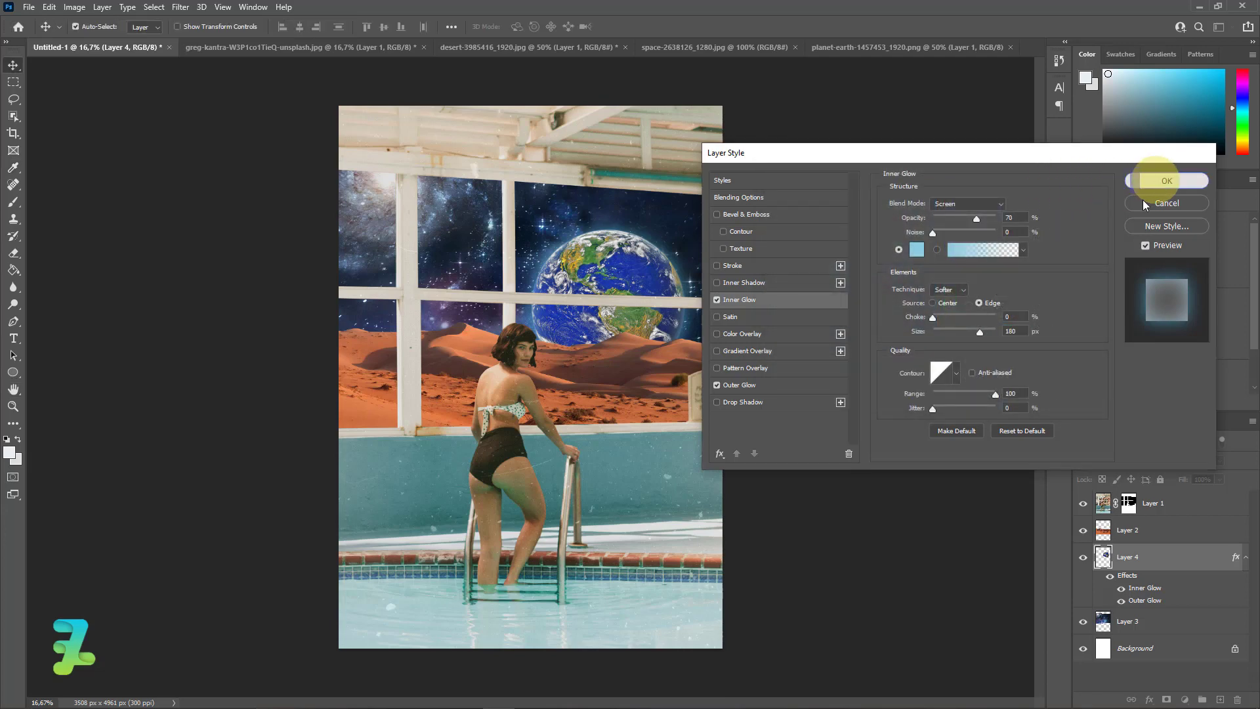
{"action": "left_click", "coordinate": [1155, 621]}
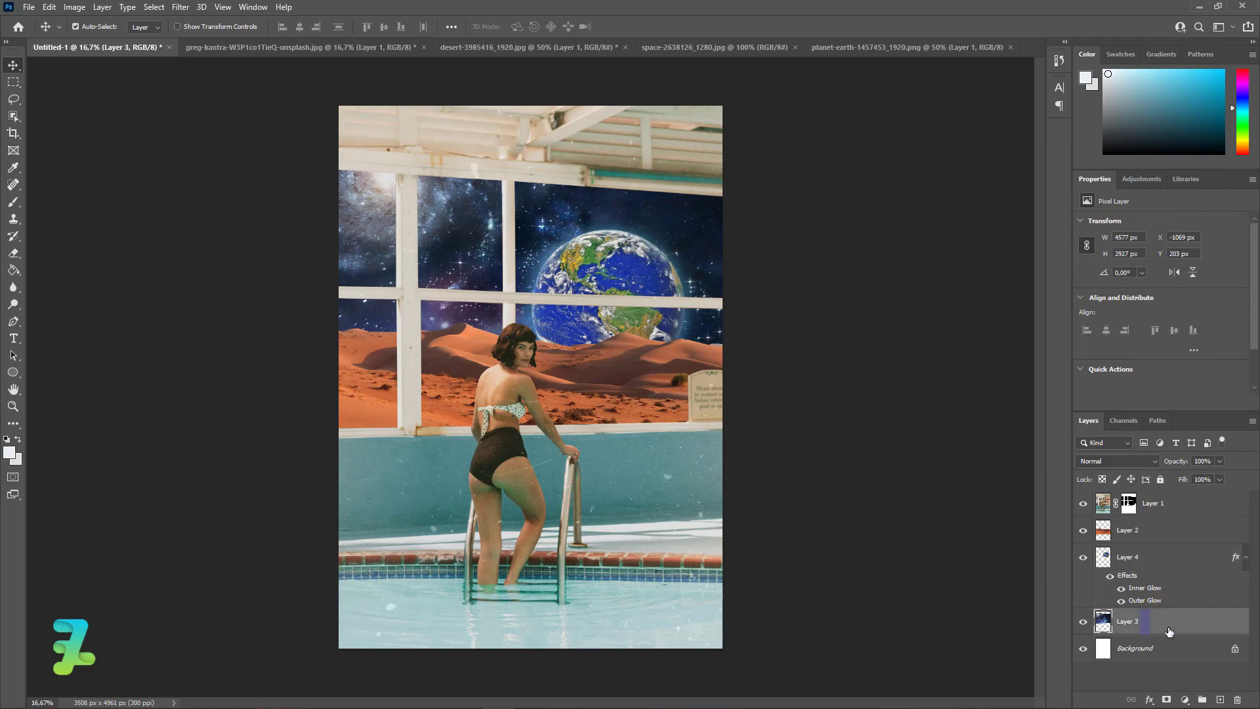
{"action": "left_click", "coordinate": [1185, 700]}
{"action": "left_click", "coordinate": [1175, 504]}
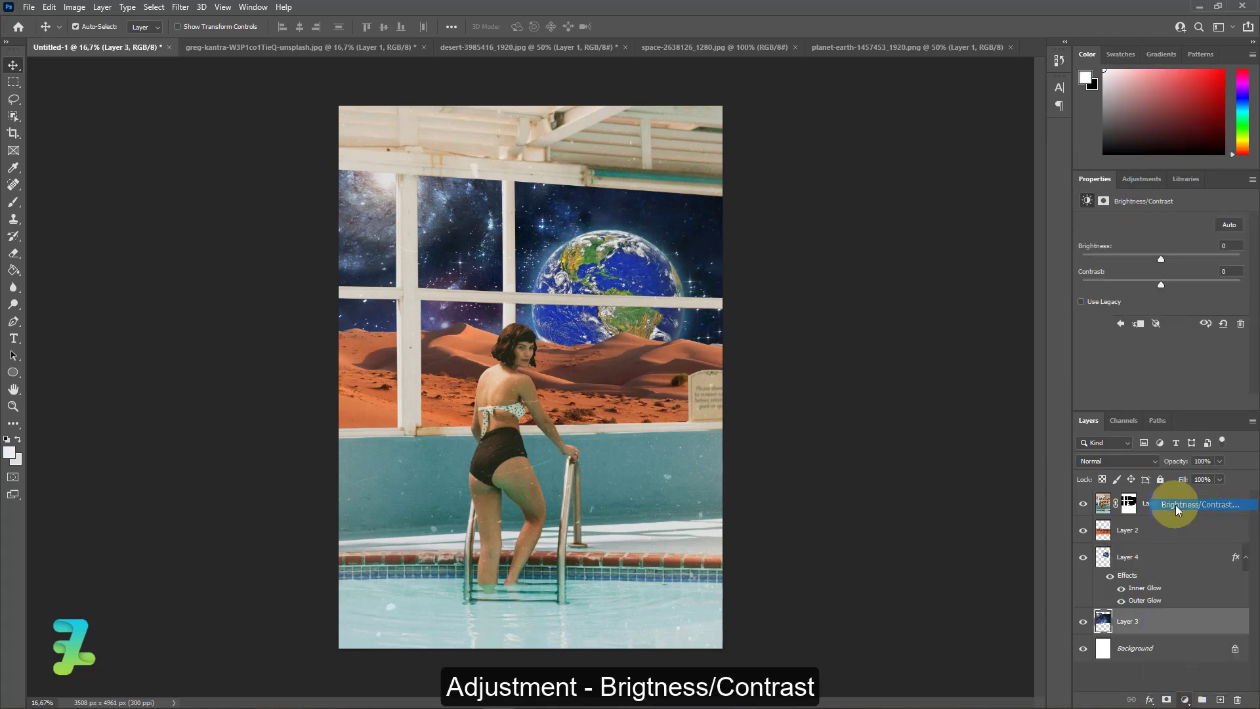
{"action": "left_click", "coordinate": [1160, 401]}
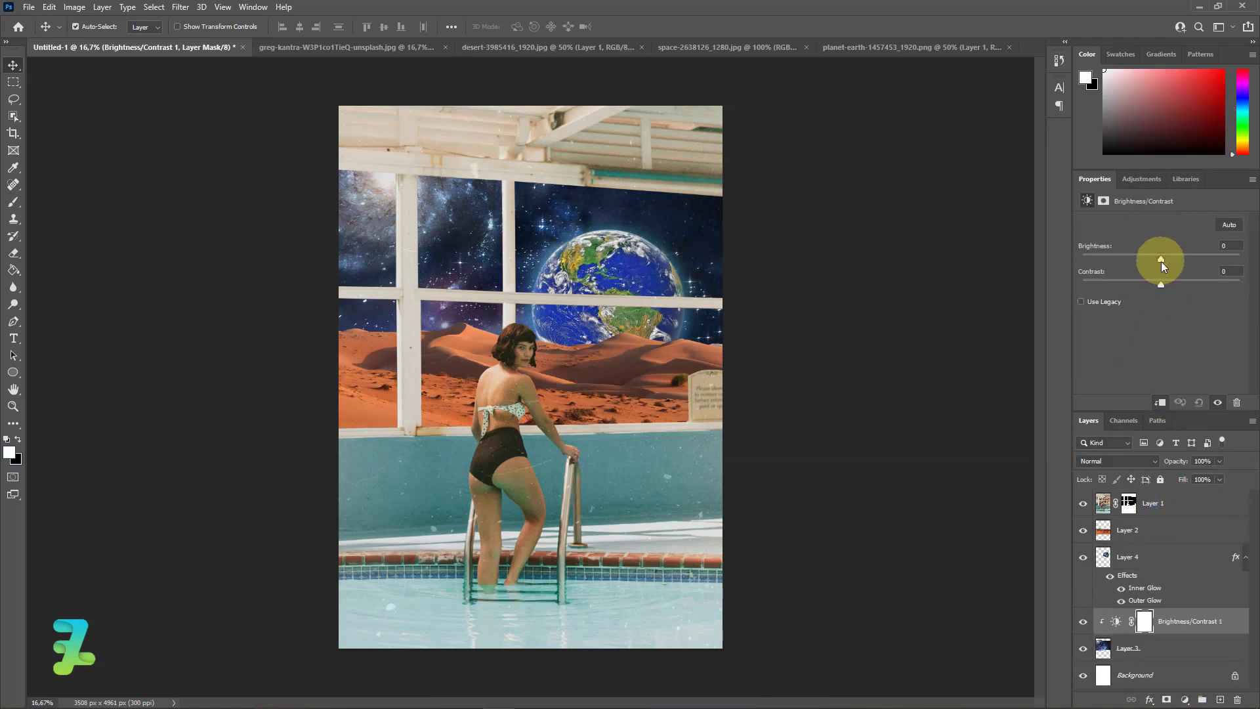
{"action": "mouse_move", "coordinate": [1160, 261]}
{"action": "left_mouse_down"}
{"action": "mouse_move", "coordinate": [1187, 261]}
{"action": "mouse_move", "coordinate": [1083, 282]}
{"action": "mouse_move", "coordinate": [1176, 283]}
{"action": "mouse_move", "coordinate": [1148, 287]}
{"action": "mouse_move", "coordinate": [1166, 284]}
{"action": "left_mouse_up"}
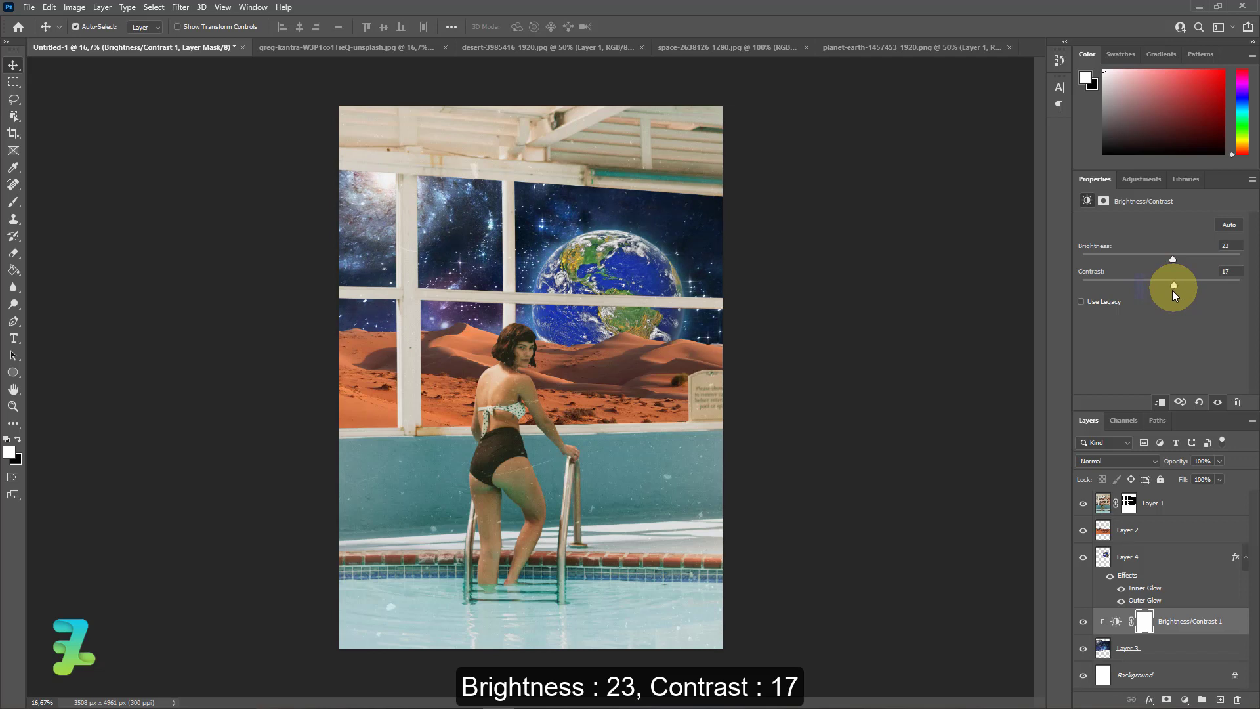
Add a Brightness/Contrast adjustment clipped to the desert layer with brightness 23 and contrast -9
{"action": "left_click", "coordinate": [1156, 538]}
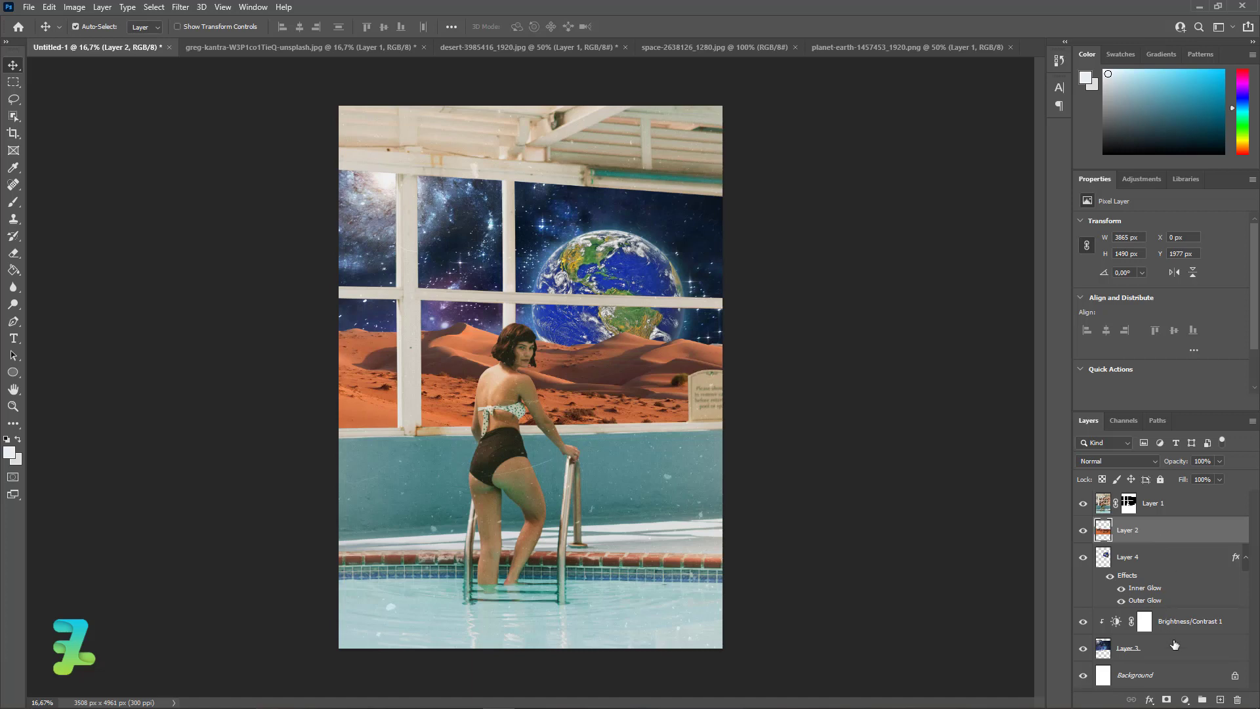
{"action": "left_click", "coordinate": [1185, 699]}
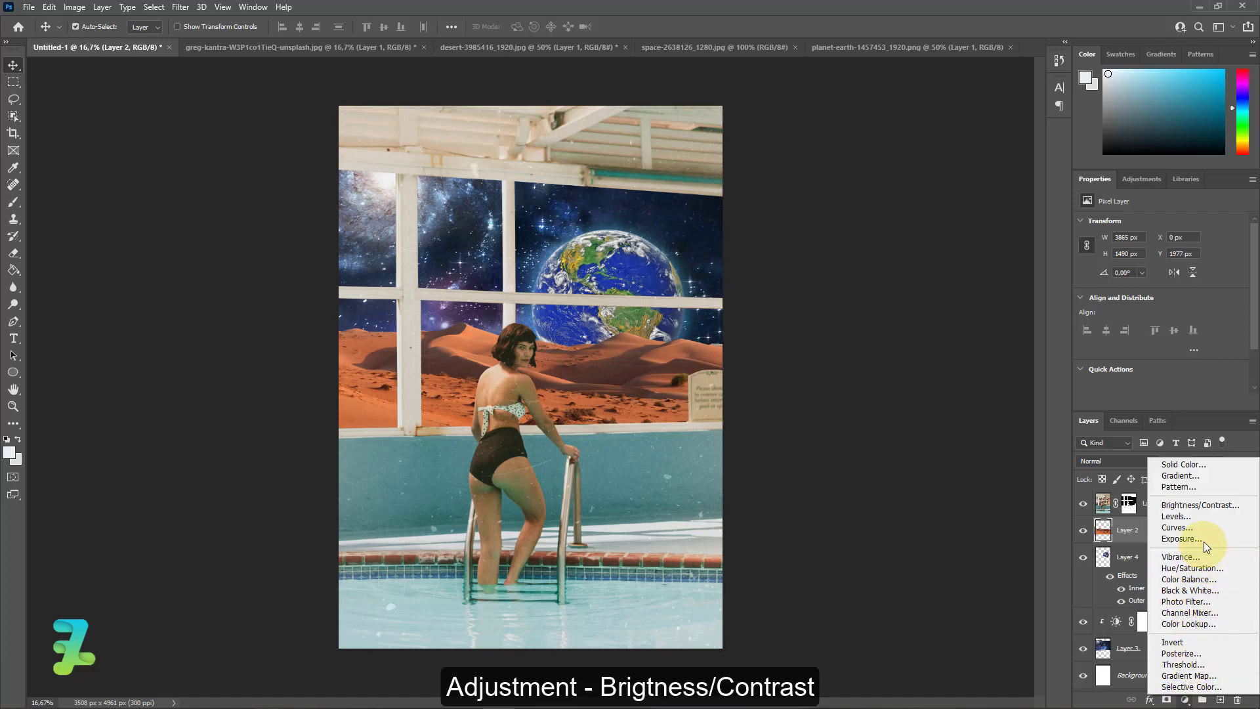
{"action": "left_click", "coordinate": [1181, 505]}
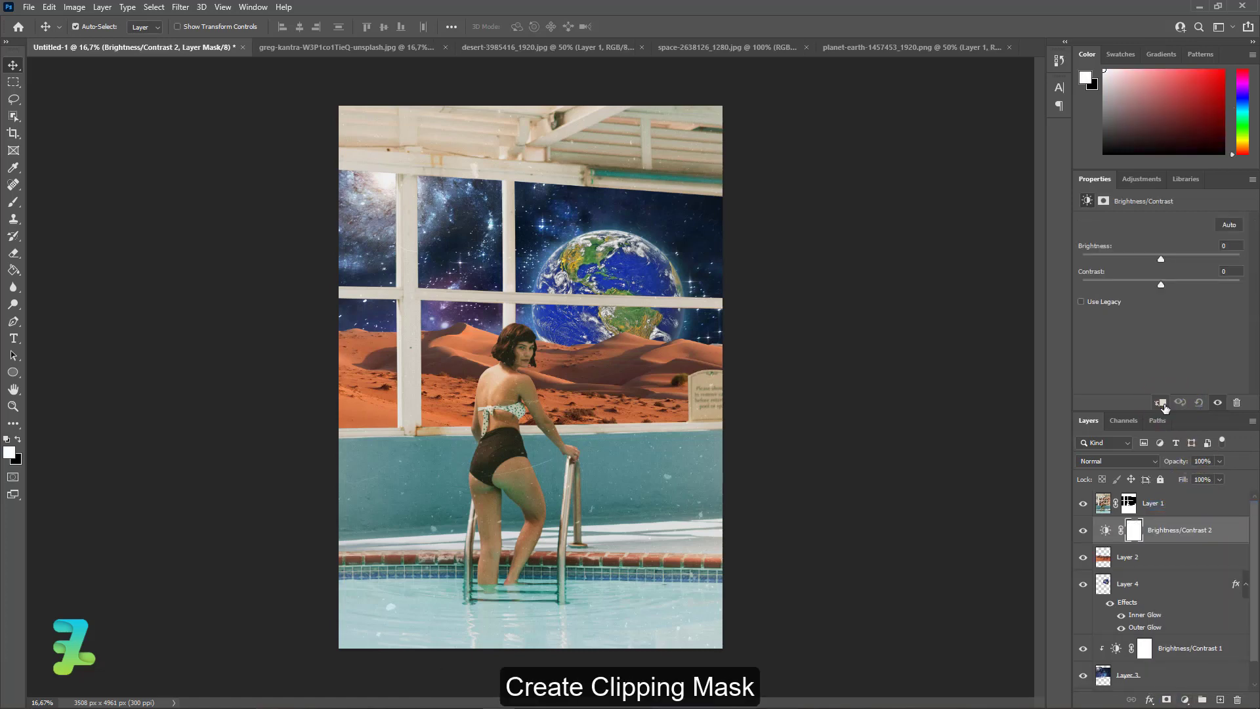
{"action": "left_click", "coordinate": [1161, 403]}
{"action": "left_click_drag", "start_coordinate": [1160, 259], "coordinate": [1147, 290]}
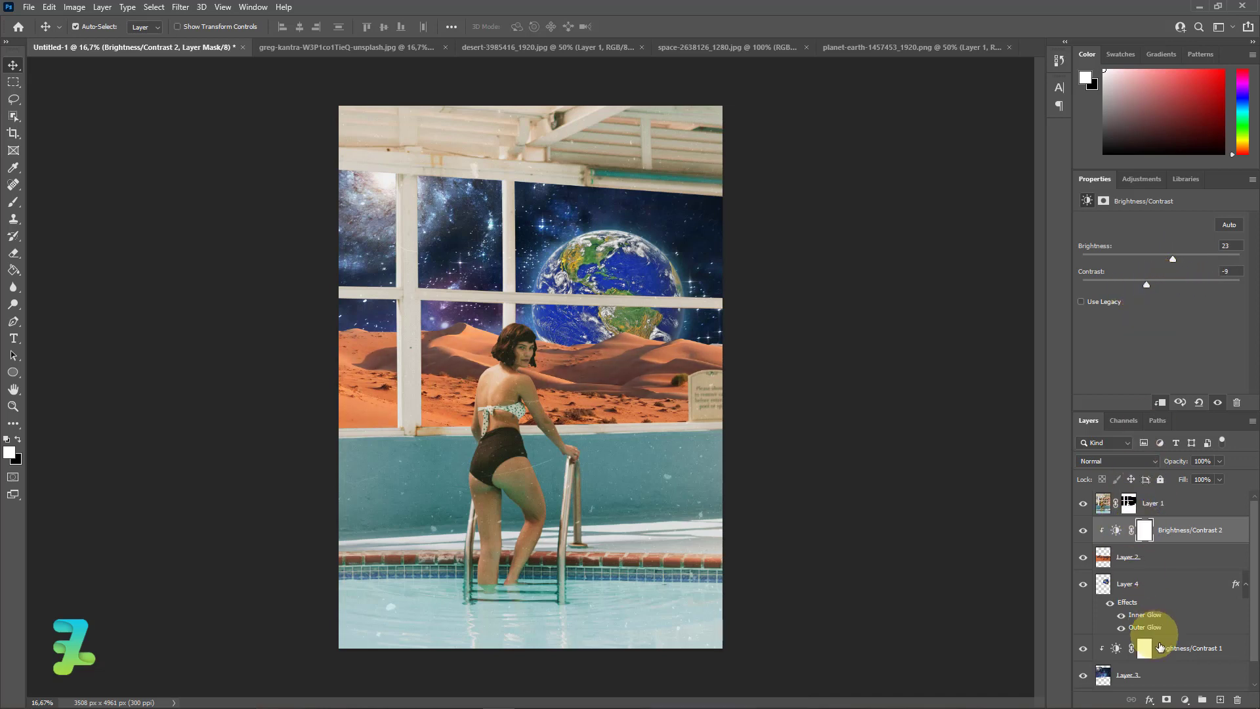
Add an Exposure adjustment clipped to the desert layer with exposure -0.06, offset -0.0042 and gamma correction 0.95
{"action": "left_click", "coordinate": [1187, 701]}
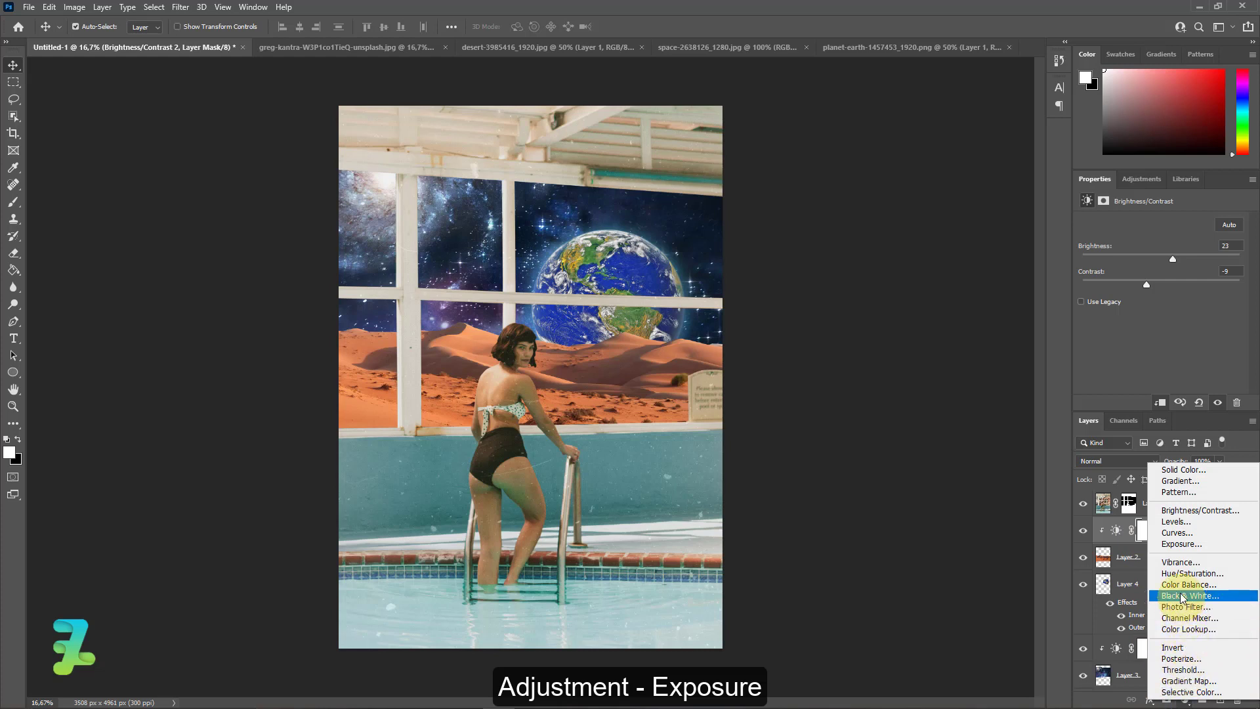
{"action": "left_click", "coordinate": [1175, 543]}
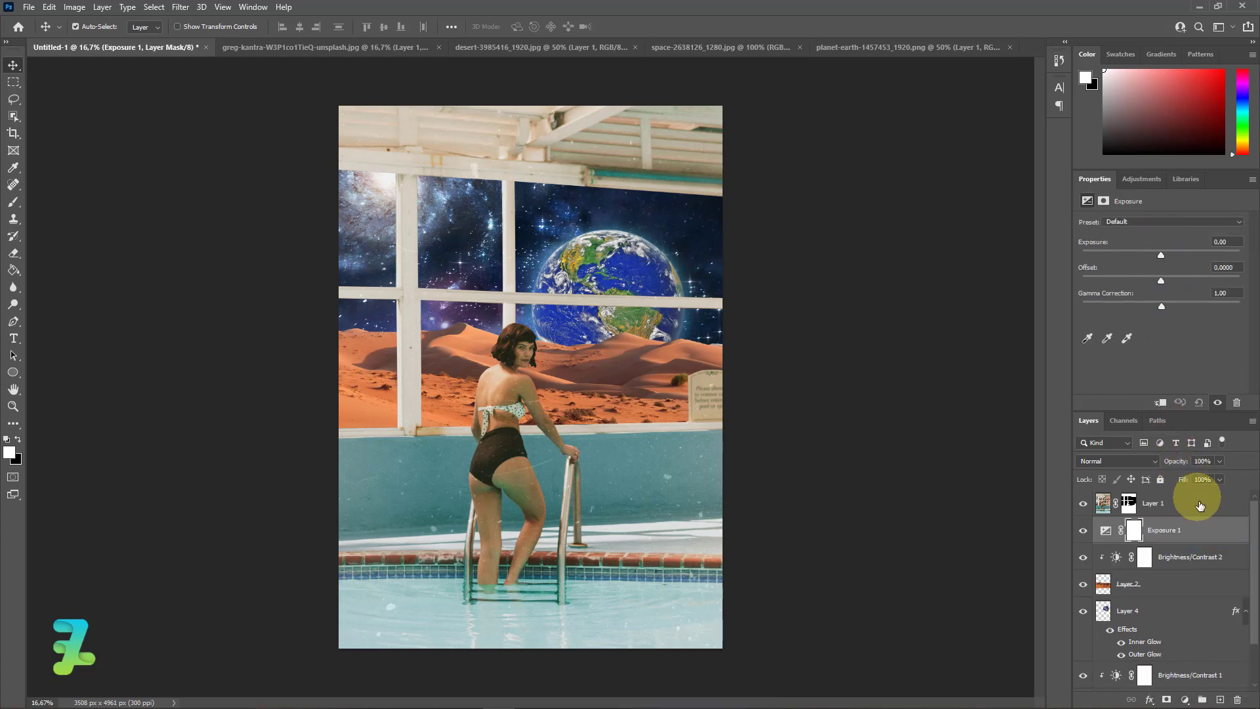
{"action": "right_click", "coordinate": [1209, 539]}
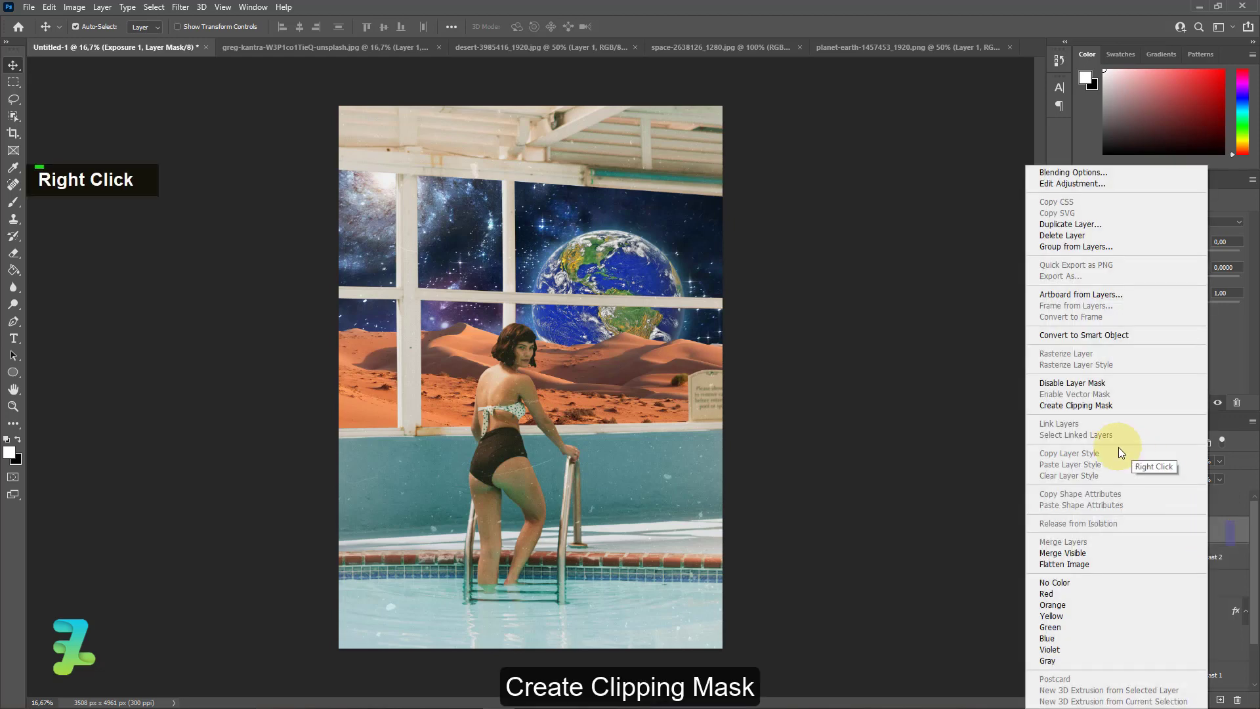
{"action": "left_click", "coordinate": [1116, 406]}
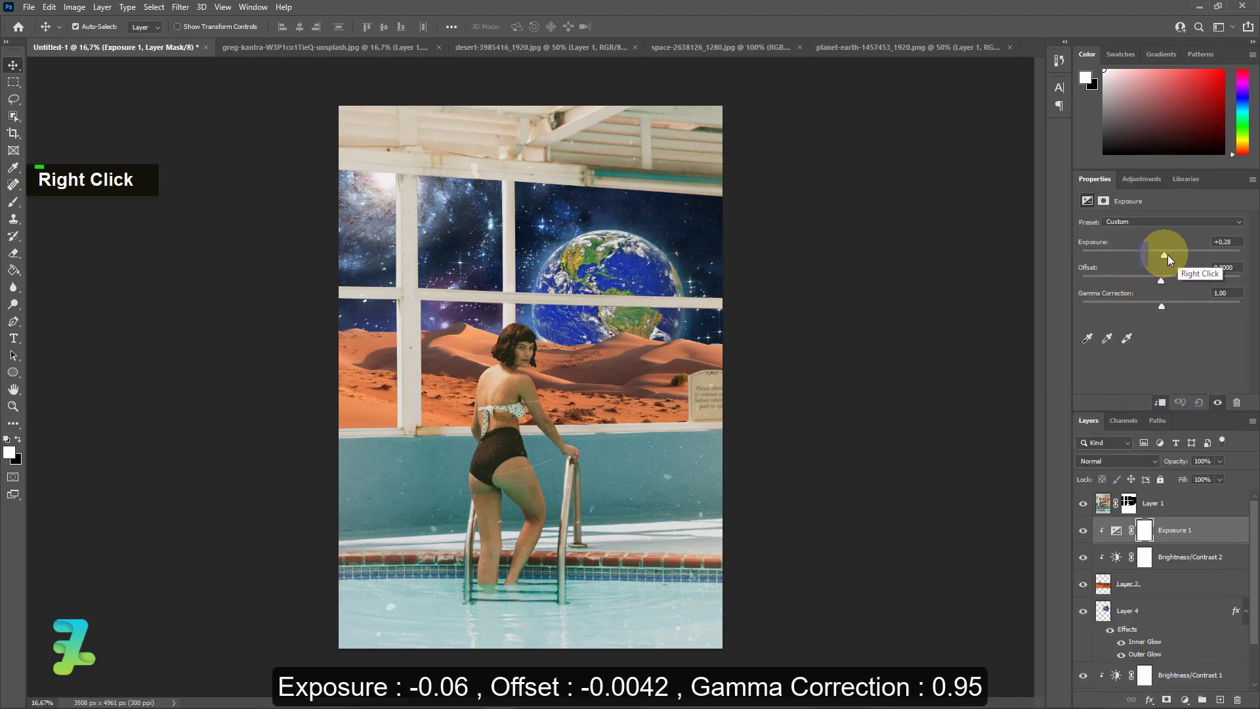
{"action": "left_click_drag", "start_coordinate": [1167, 254], "coordinate": [1164, 308]}
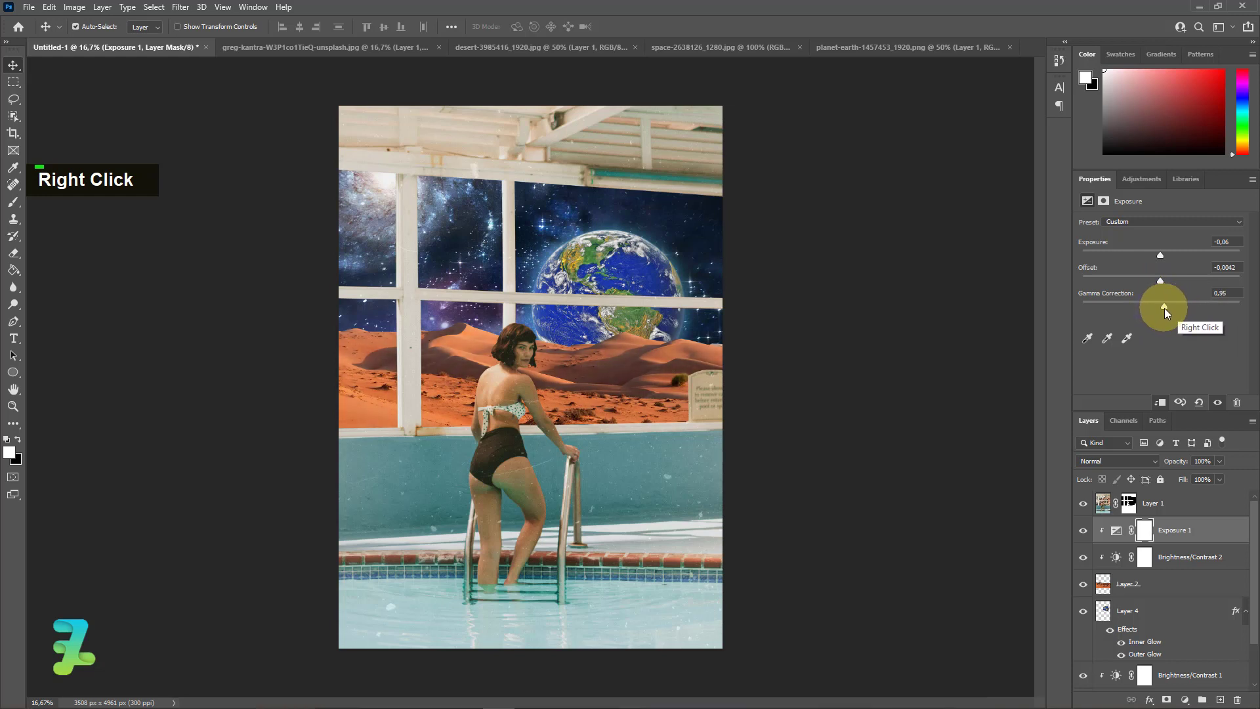
Add a Photo Filter adjustment layer above the woman-at-the-pool layer
{"action": "left_click", "coordinate": [1188, 504]}
{"action": "left_click", "coordinate": [1184, 700]}
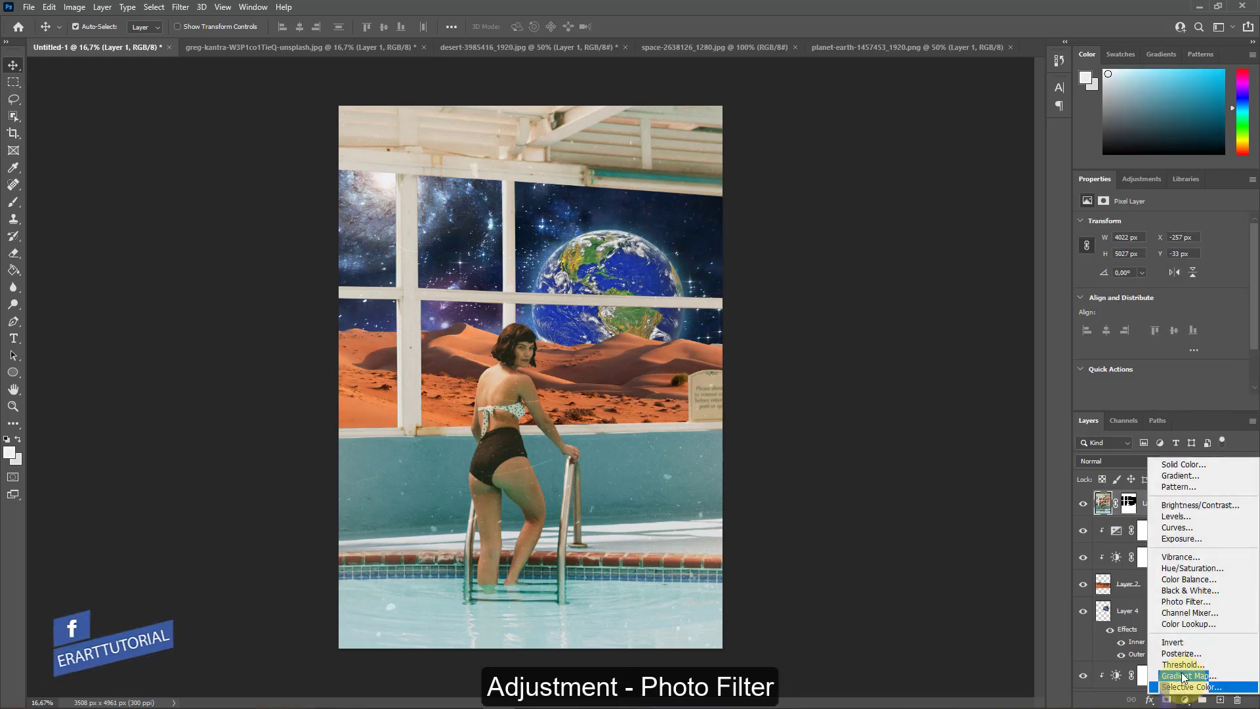
{"action": "left_click", "coordinate": [1185, 601]}
{"action": "left_click", "coordinate": [1143, 319]}
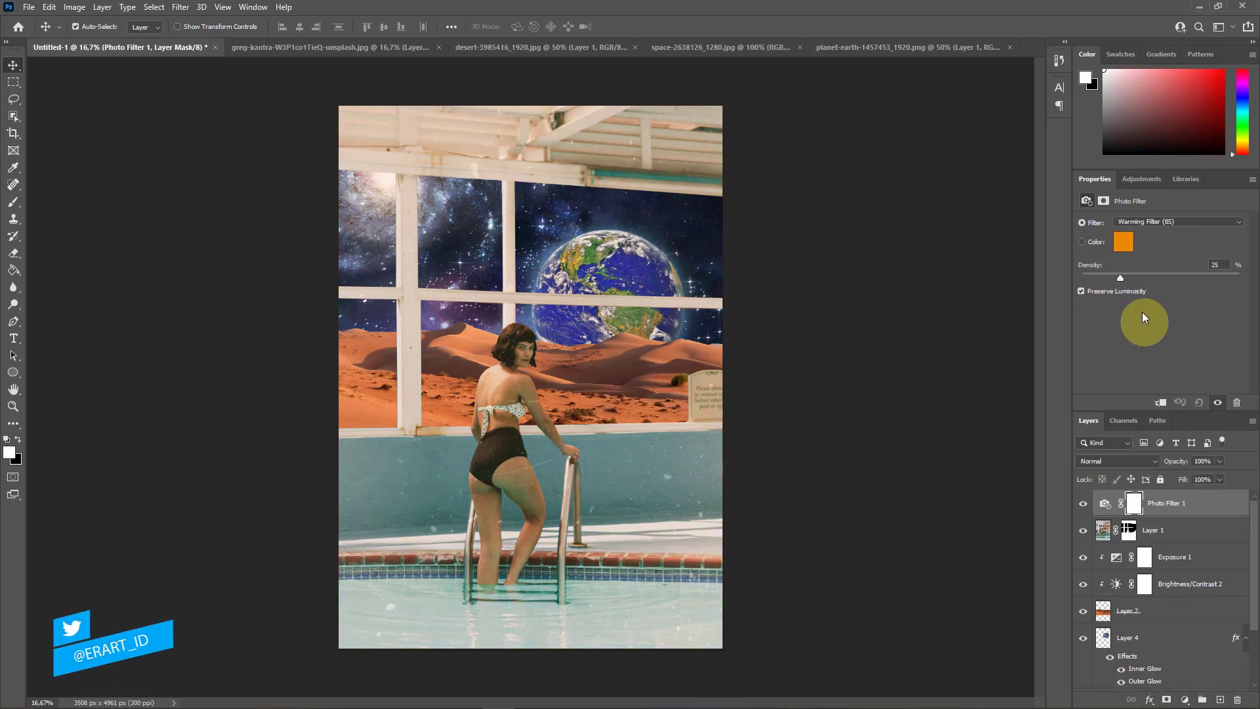
Set the Photo Filter color to orange-red #ec3d00 and its density to 47%
{"action": "left_click", "coordinate": [1123, 243]}
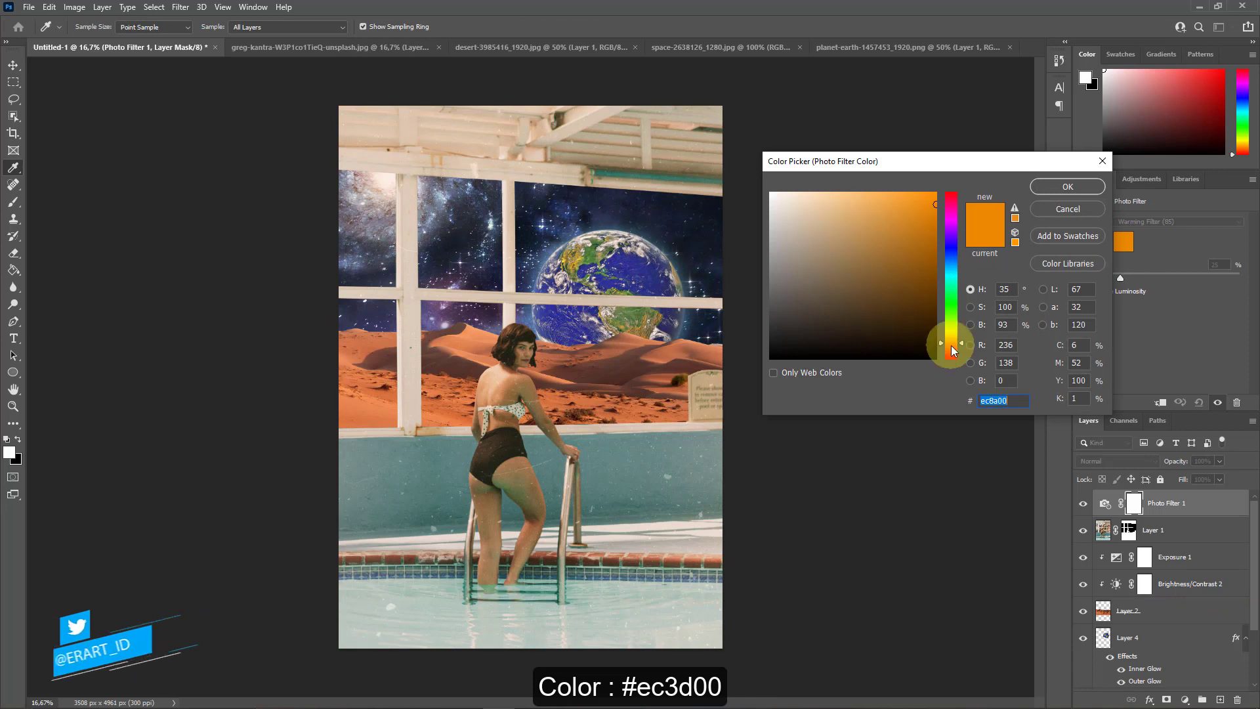
{"action": "left_click_drag", "start_coordinate": [953, 350], "coordinate": [953, 353]}
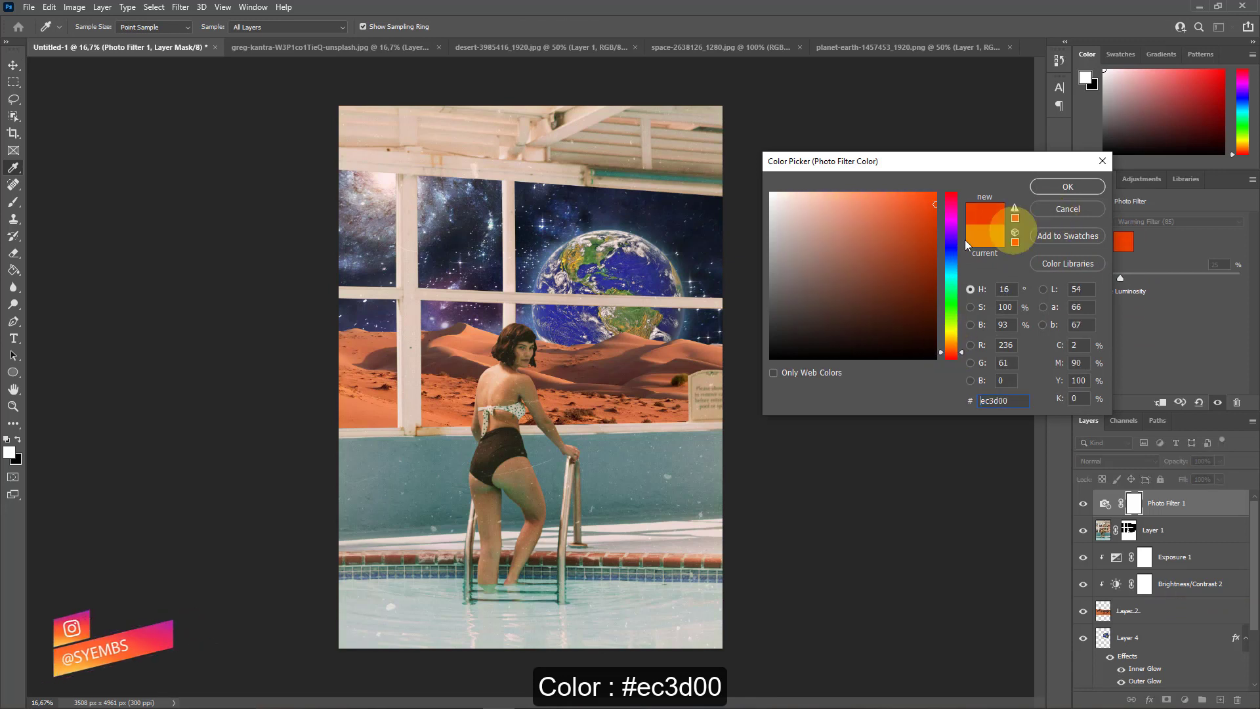
{"action": "left_click", "coordinate": [1050, 186]}
{"action": "left_click_drag", "start_coordinate": [1120, 285], "coordinate": [1159, 274]}
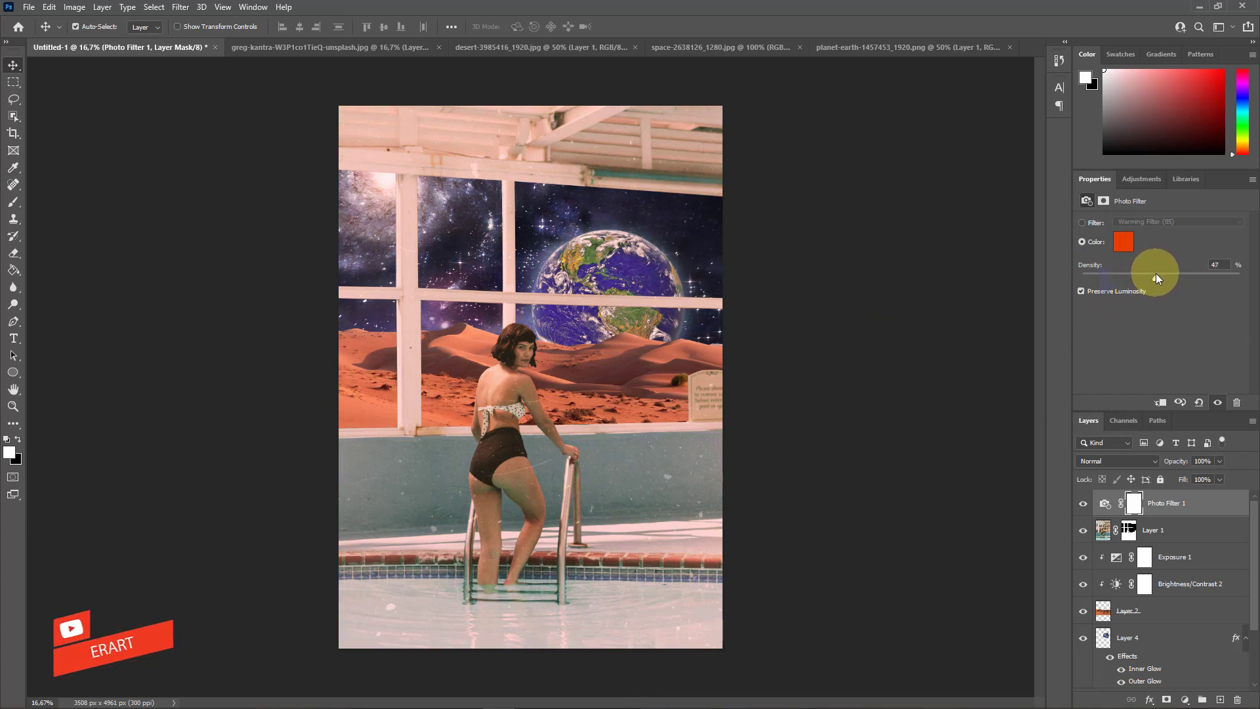
Change the Photo Filter color to muted terracotta #b76f55 and set its density to 62%
{"action": "left_click", "coordinate": [1122, 242]}
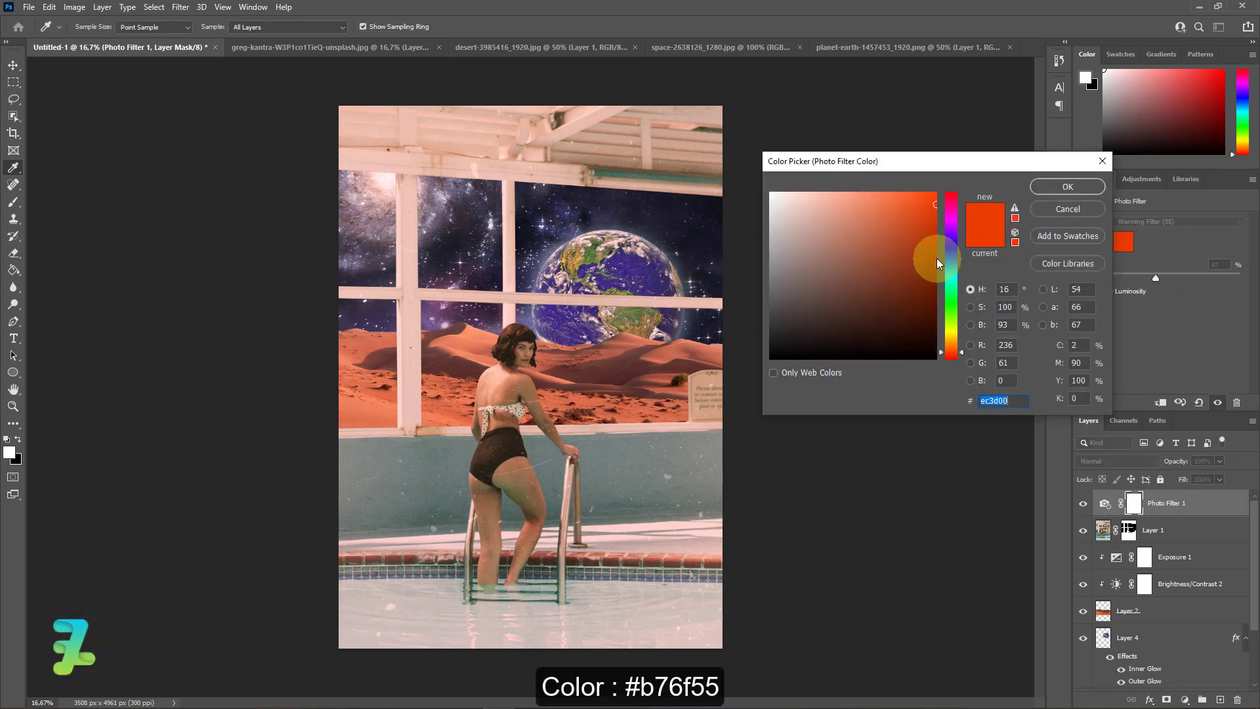
{"action": "left_click", "coordinate": [887, 317]}
{"action": "mouse_move", "coordinate": [887, 315]}
{"action": "left_mouse_down"}
{"action": "mouse_move", "coordinate": [886, 263]}
{"action": "mouse_move", "coordinate": [839, 231]}
{"action": "mouse_move", "coordinate": [897, 209]}
{"action": "left_mouse_up"}
{"action": "mouse_move", "coordinate": [897, 310]}
{"action": "left_mouse_down"}
{"action": "mouse_move", "coordinate": [903, 342]}
{"action": "mouse_move", "coordinate": [869, 313]}
{"action": "left_mouse_up"}
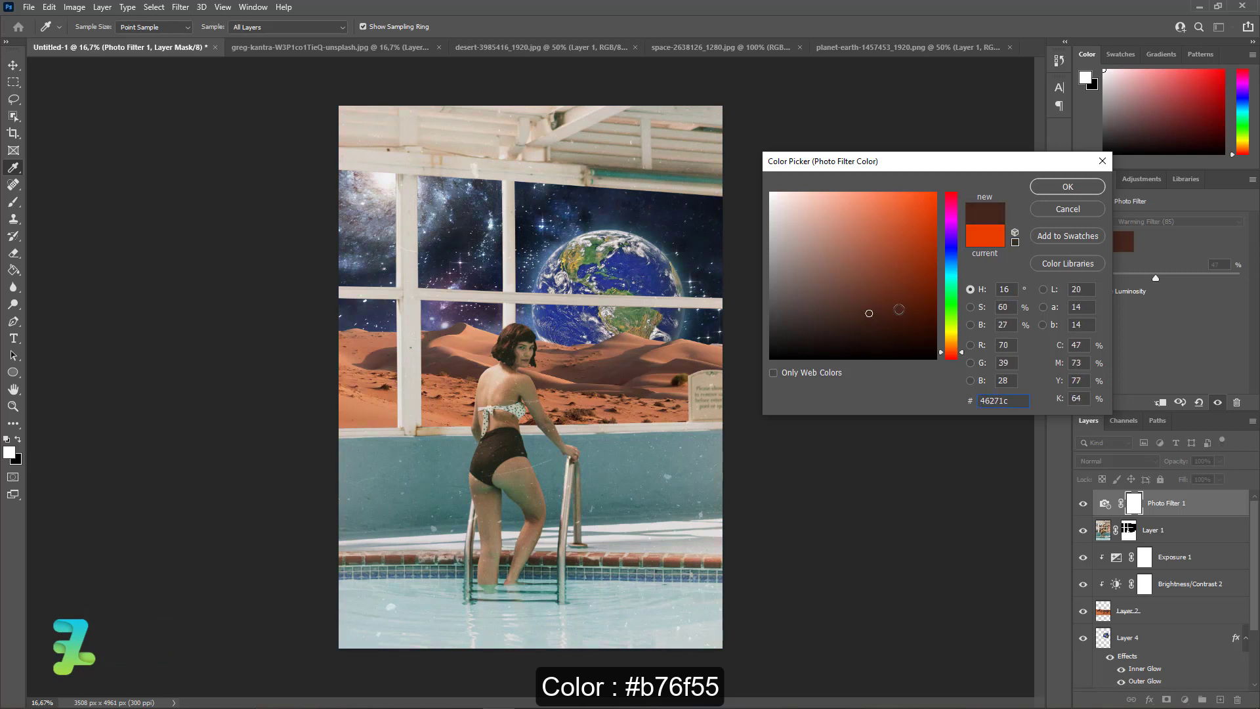
{"action": "left_click", "coordinate": [877, 271]}
{"action": "mouse_move", "coordinate": [932, 274]}
{"action": "left_mouse_down"}
{"action": "mouse_move", "coordinate": [912, 269]}
{"action": "mouse_move", "coordinate": [913, 234]}
{"action": "mouse_move", "coordinate": [886, 273]}
{"action": "mouse_move", "coordinate": [859, 239]}
{"action": "left_mouse_up"}
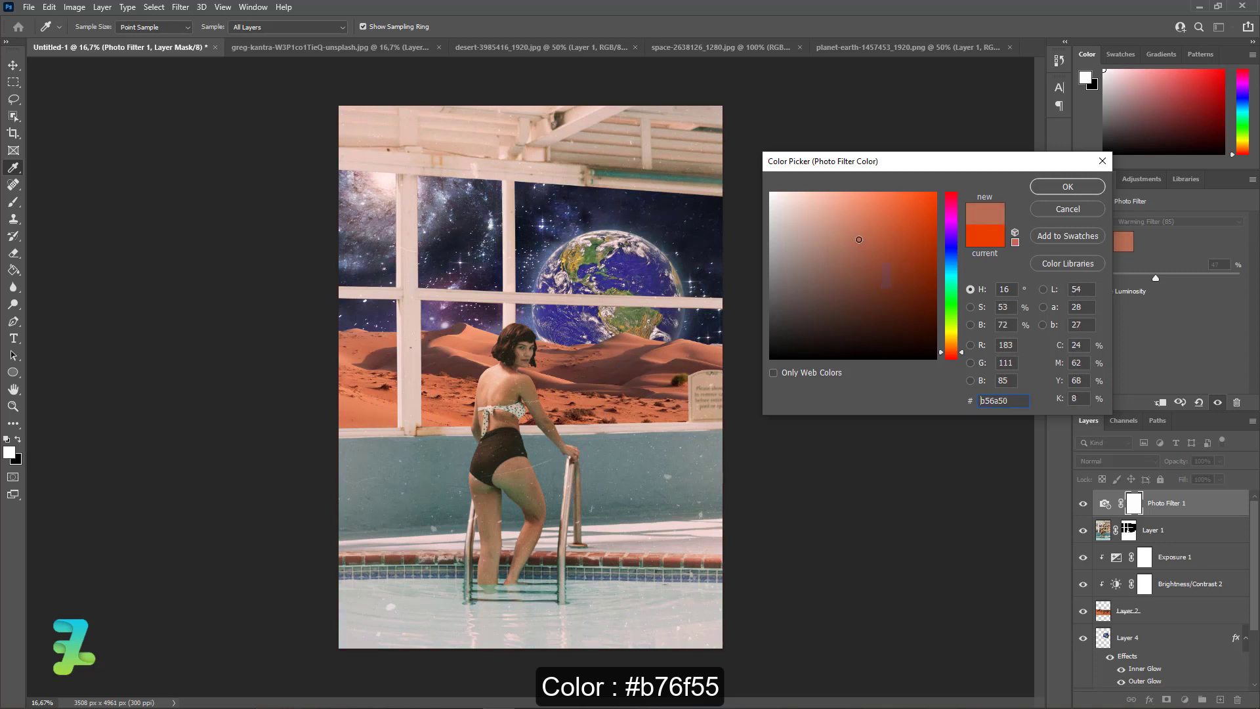
{"action": "left_click", "coordinate": [1046, 186]}
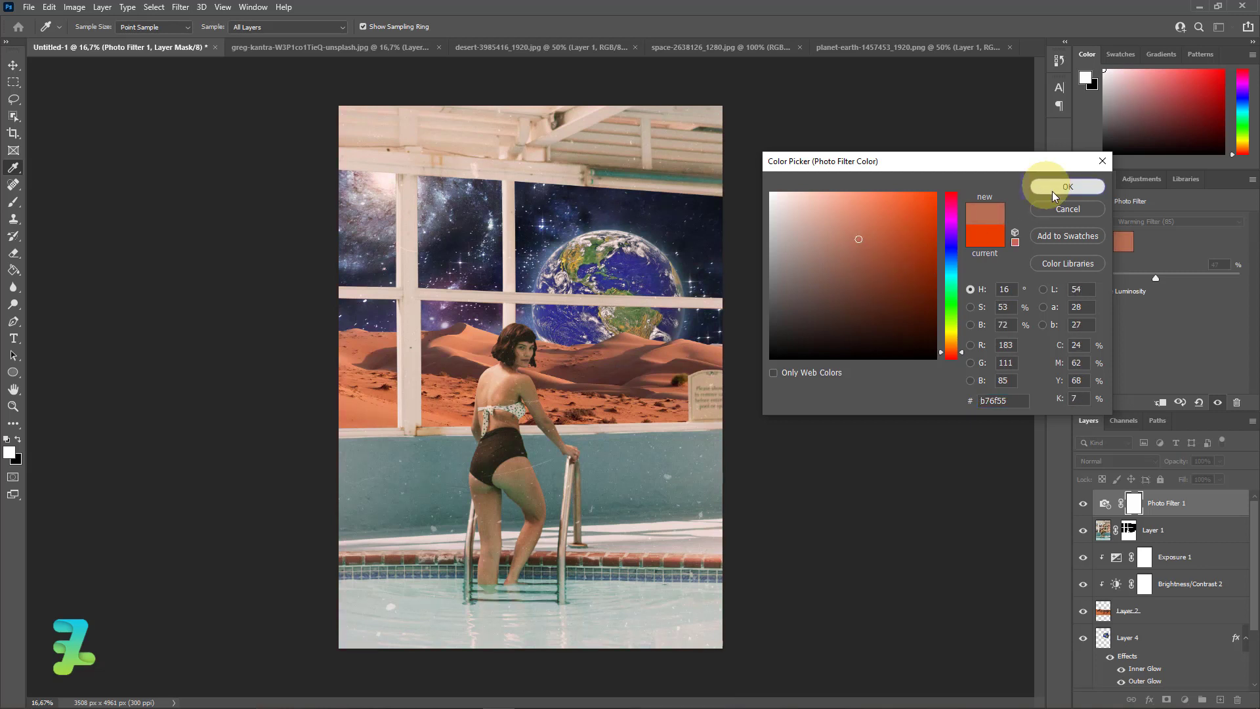
{"action": "left_click_drag", "start_coordinate": [1152, 278], "coordinate": [1175, 278]}
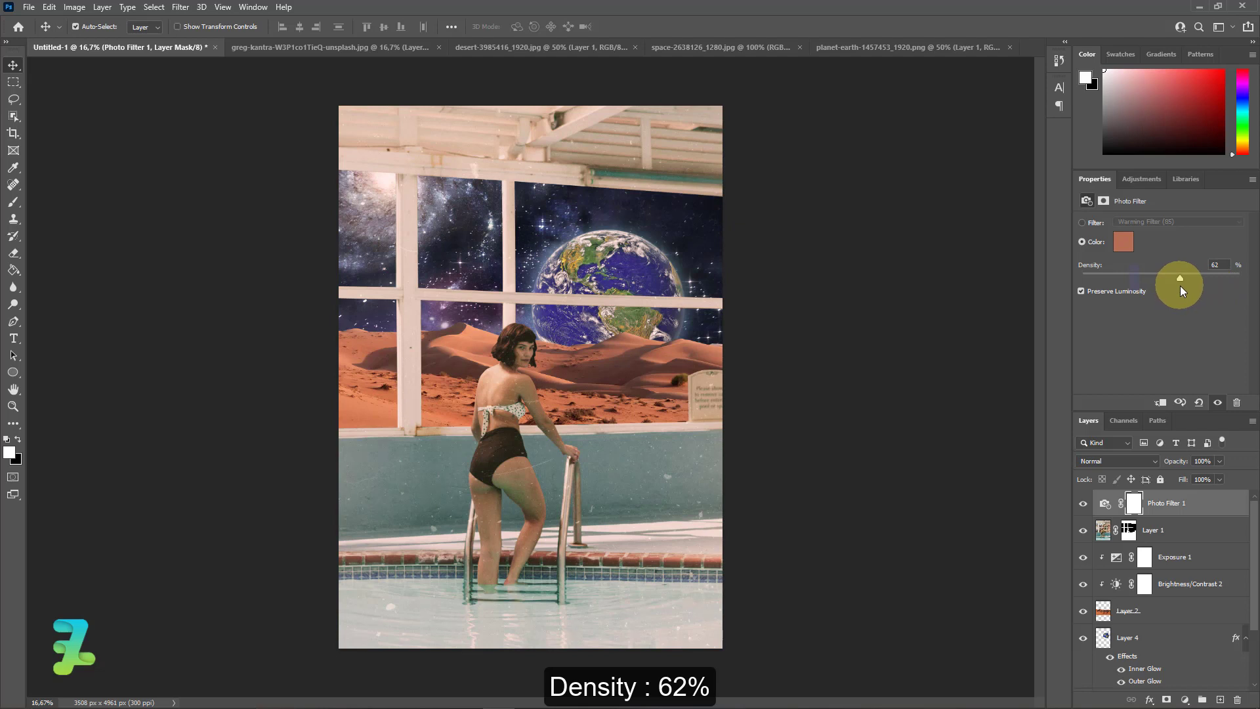
Create a new empty layer above the starry sky's Brightness/Contrast adjustment and clip it to the sky layer
{"action": "scroll", "coordinate": [1202, 568], "scroll_direction": "down", "scroll_amount": 4}
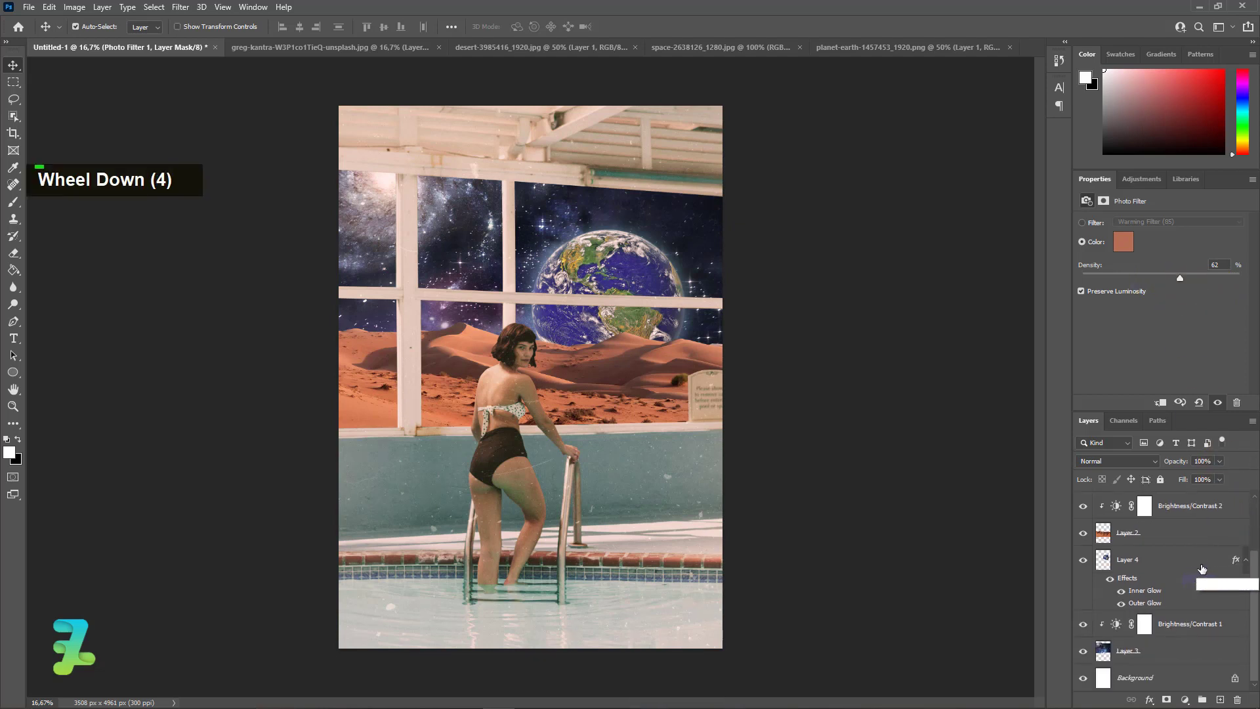
{"action": "left_click", "coordinate": [1197, 625]}
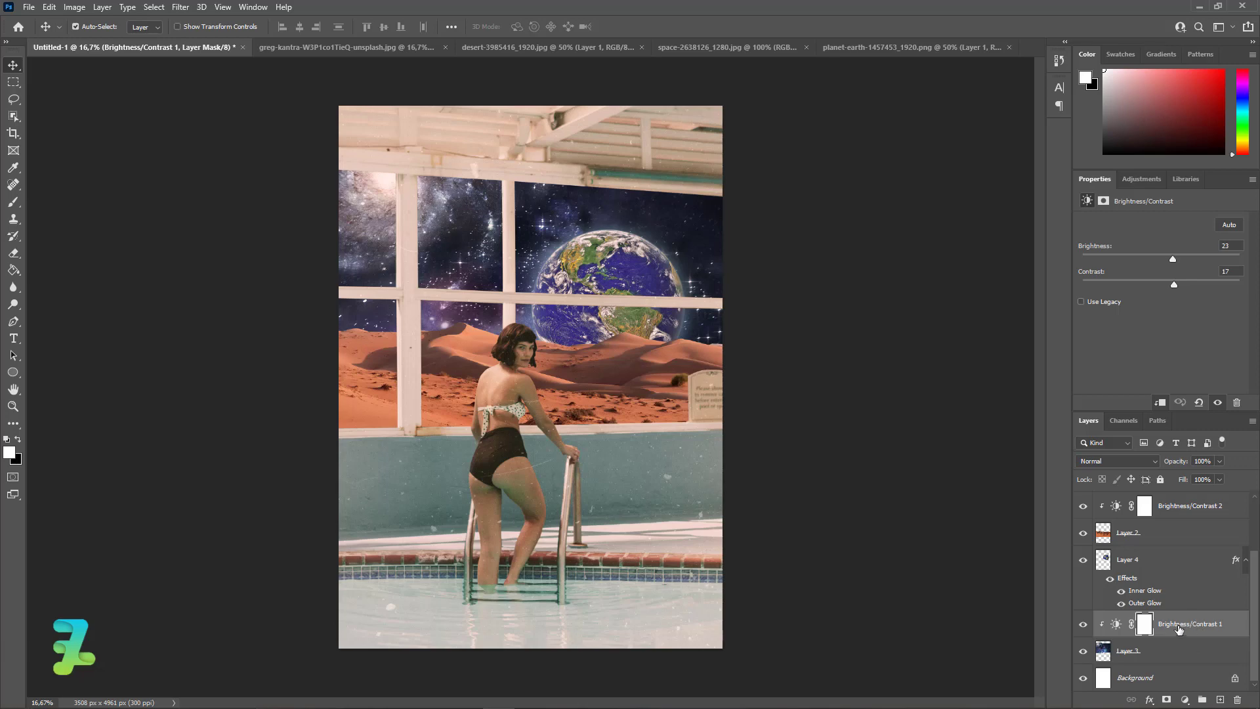
{"action": "left_click", "coordinate": [1218, 700]}
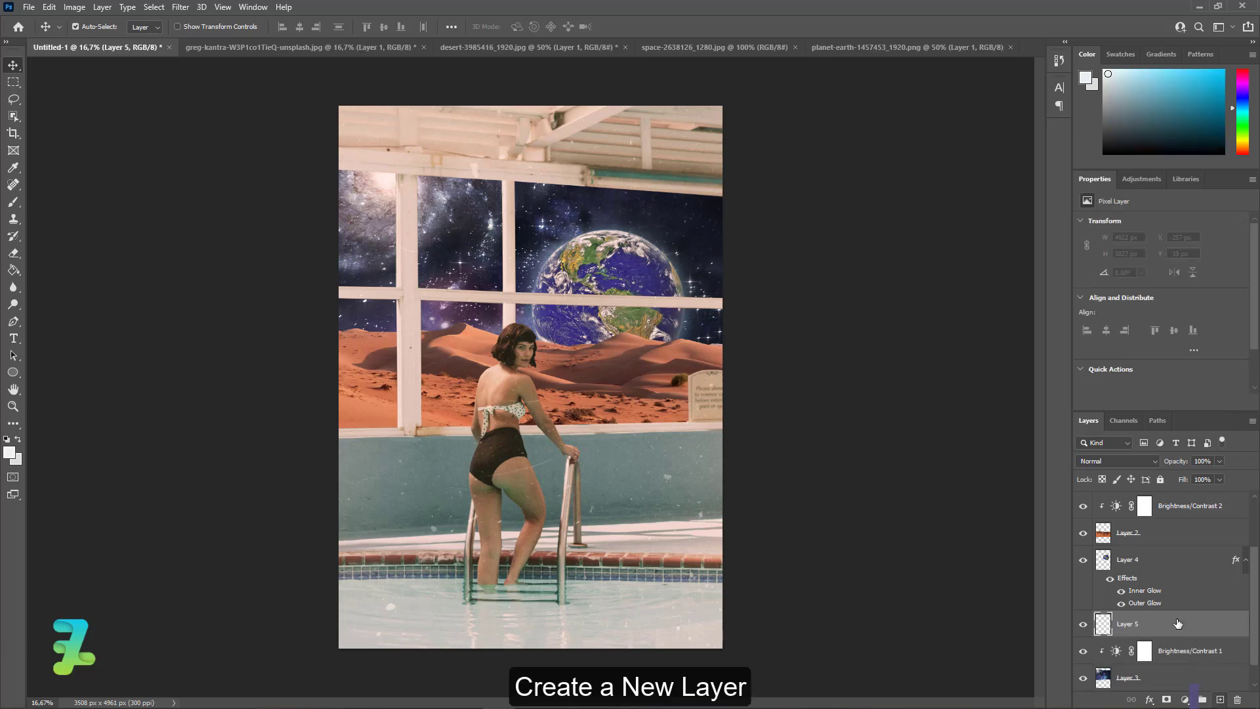
{"action": "right_click", "coordinate": [1179, 620]}
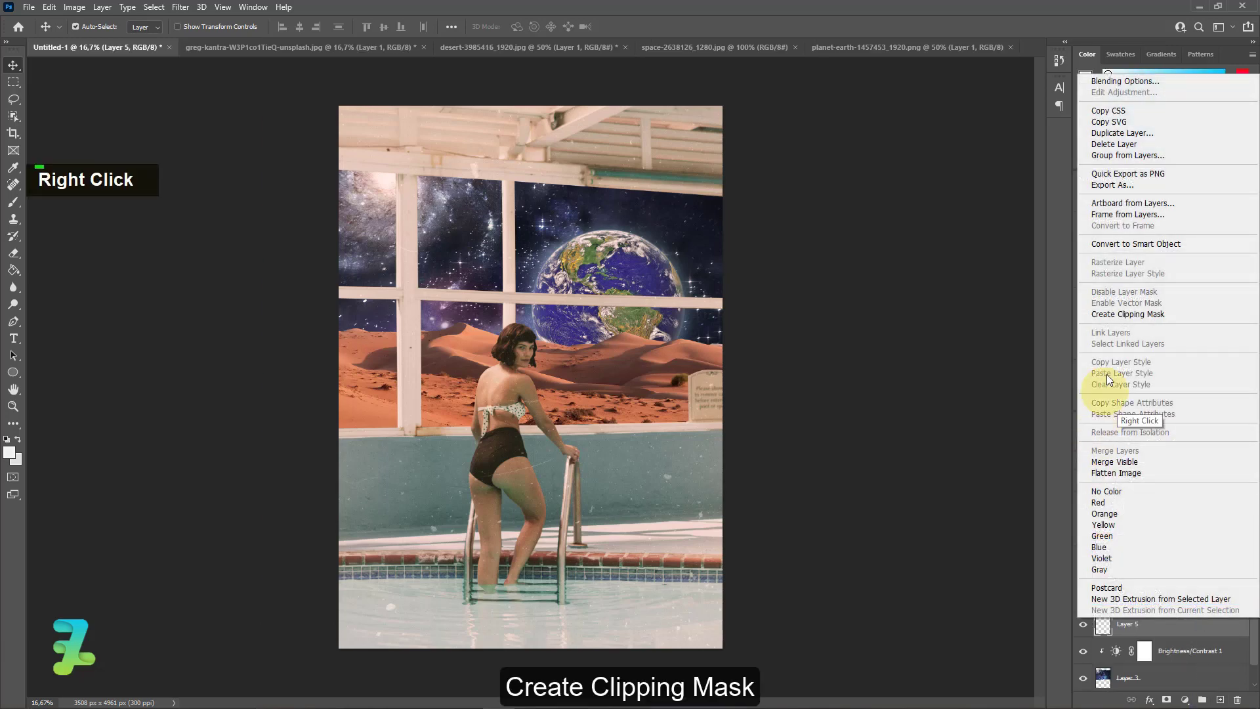
{"action": "left_click", "coordinate": [1122, 315]}
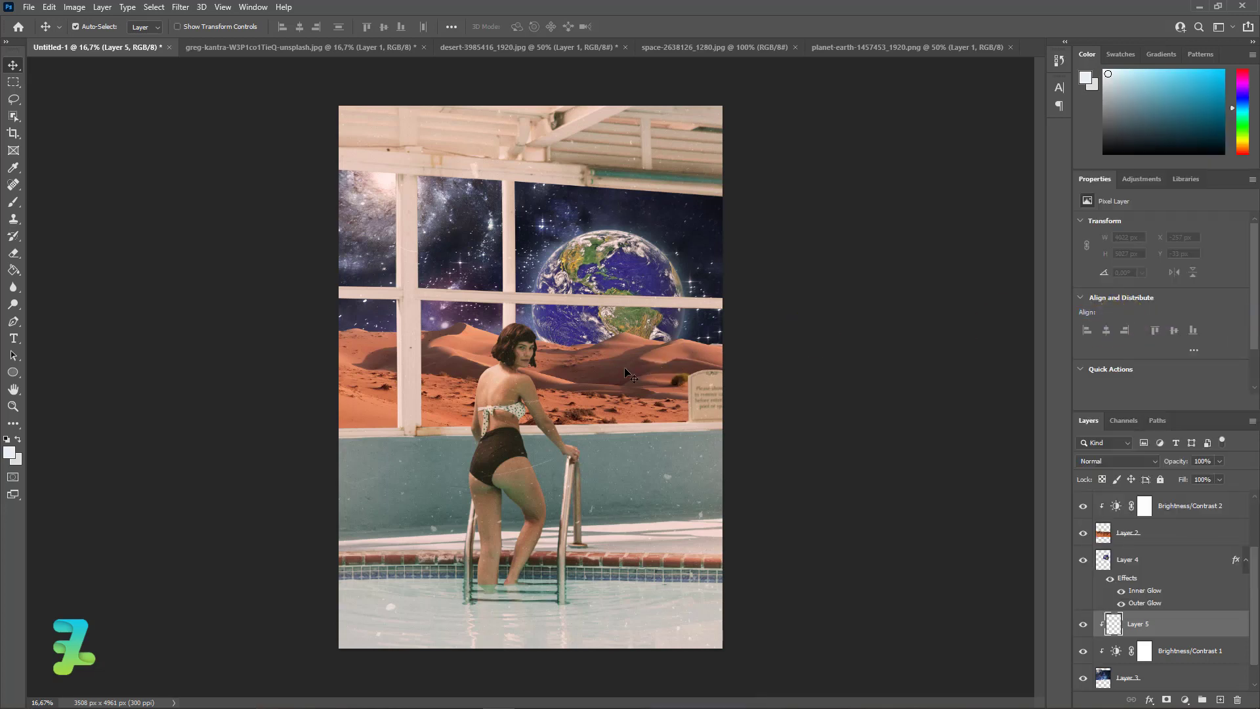
Select the Brush tool and set the foreground color to black
{"action": "left_click", "coordinate": [13, 202]}
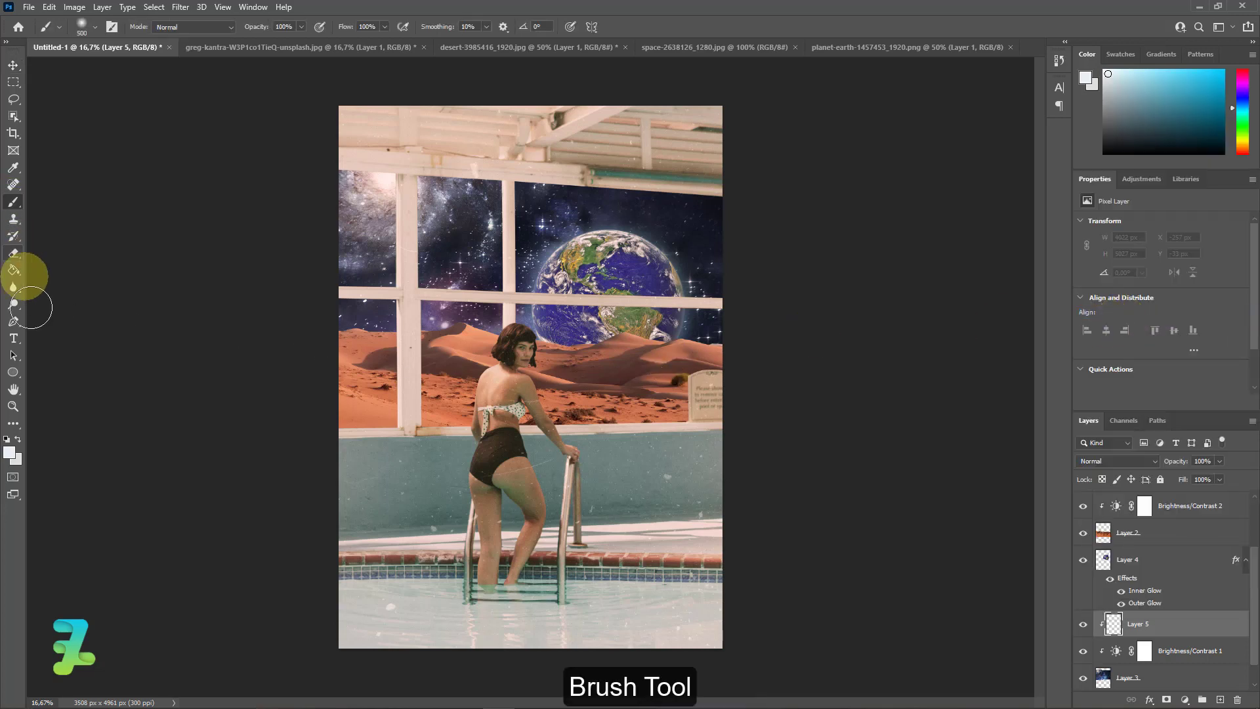
{"action": "left_click", "coordinate": [11, 452]}
{"action": "left_click_drag", "start_coordinate": [805, 322], "coordinate": [712, 376]}
{"action": "left_click", "coordinate": [1048, 187]}
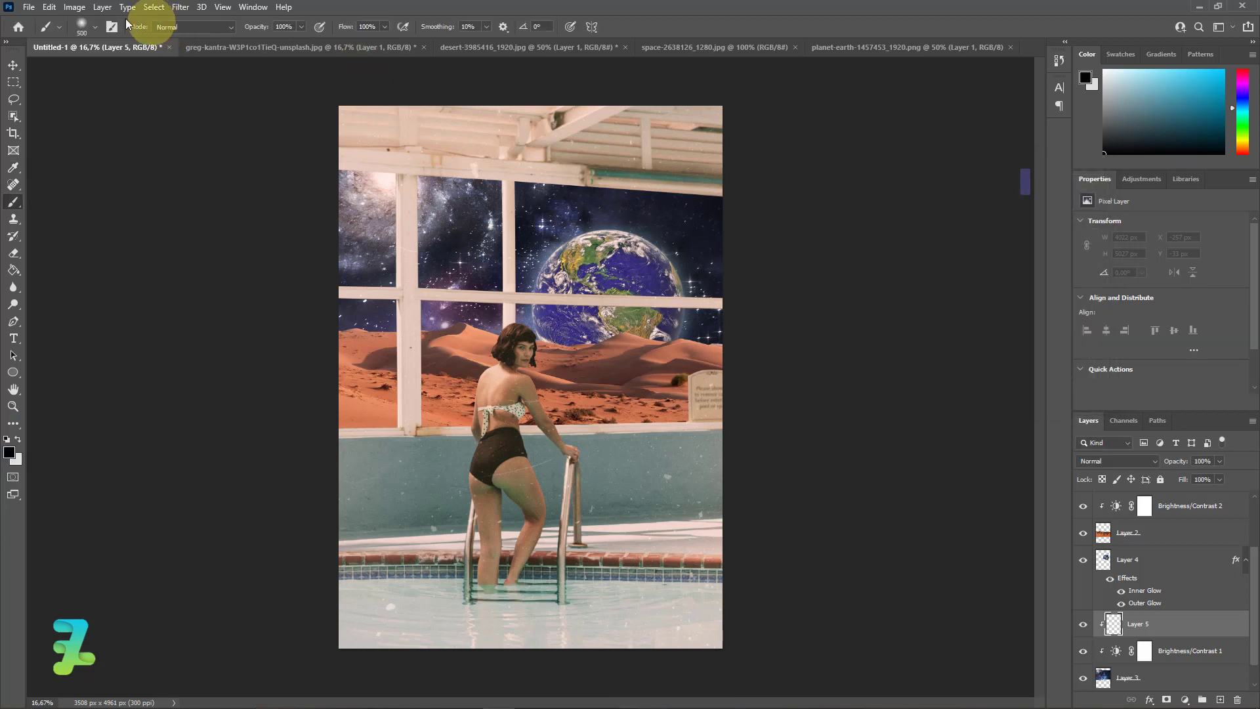
Paint black shading along the starry sky's top and left edges on the clipped layer with a 1000 px brush at 0% hardness
{"action": "left_click", "coordinate": [81, 26]}
{"action": "mouse_move", "coordinate": [149, 97]}
{"action": "left_mouse_down"}
{"action": "mouse_move", "coordinate": [73, 100]}
{"action": "mouse_move", "coordinate": [55, 84]}
{"action": "left_mouse_up"}
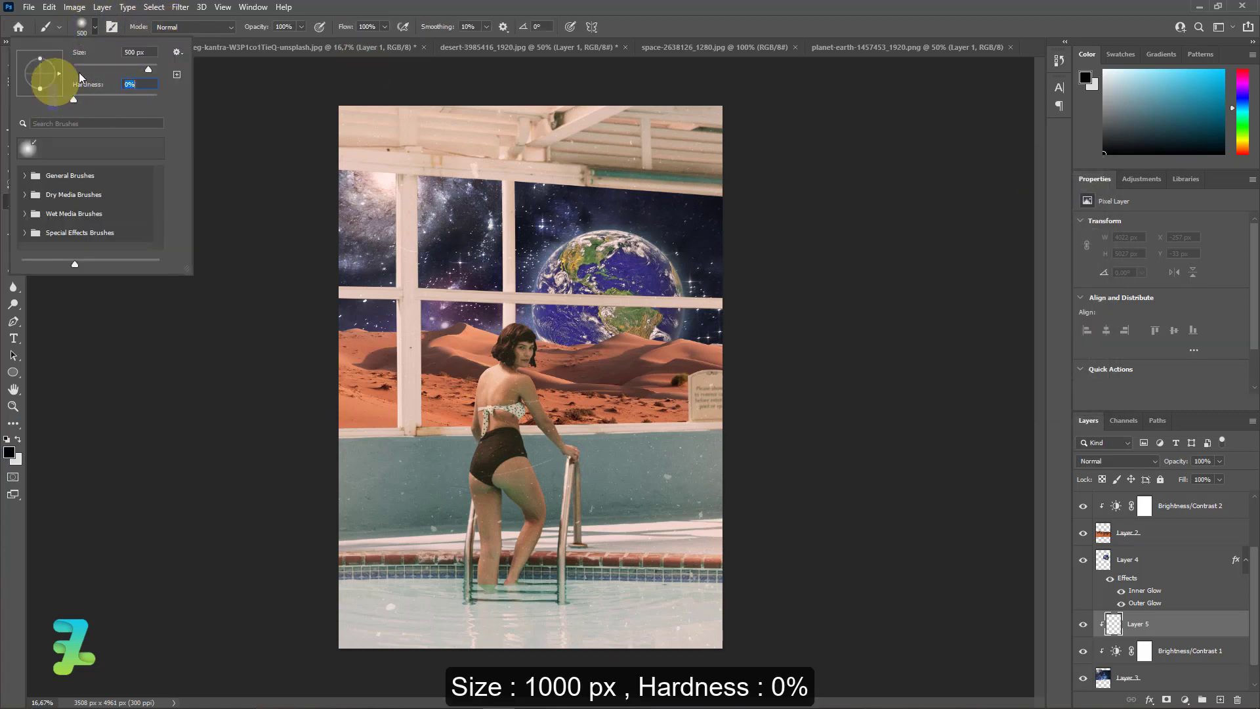
{"action": "double_click", "coordinate": [128, 52]}
{"action": "type", "text": "100"}
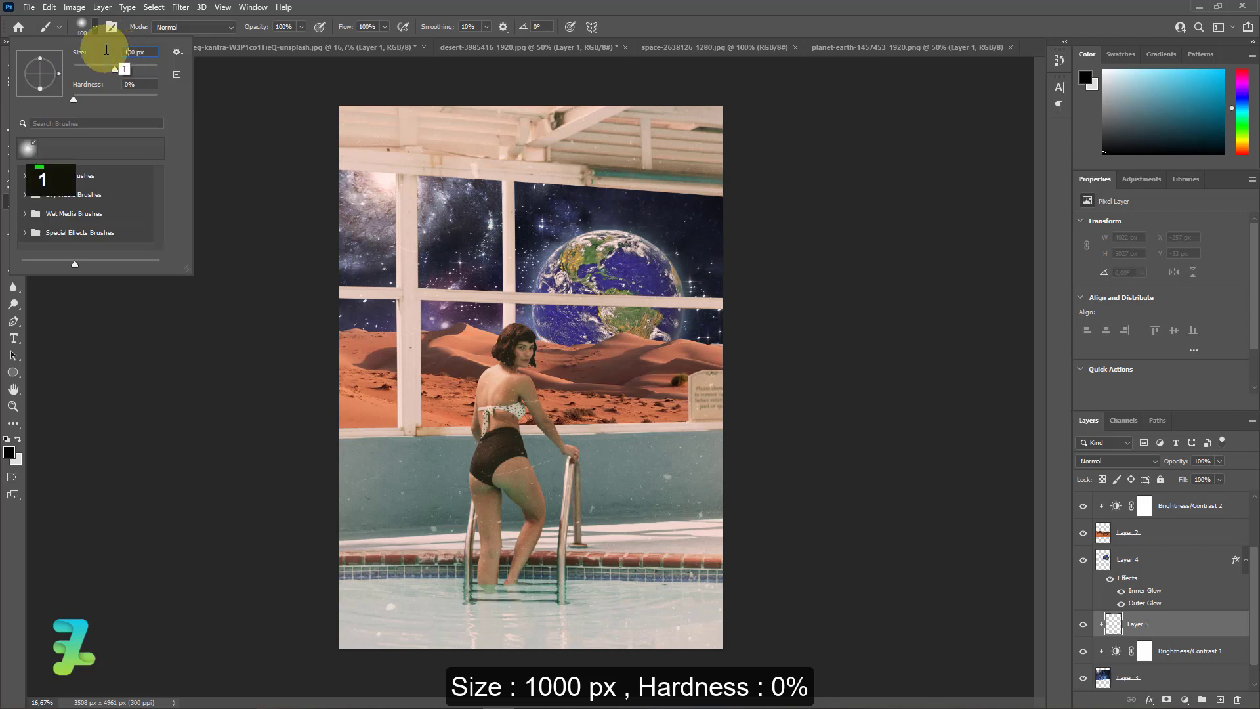
{"action": "type", "text": "0"}
{"action": "left_click", "coordinate": [80, 25]}
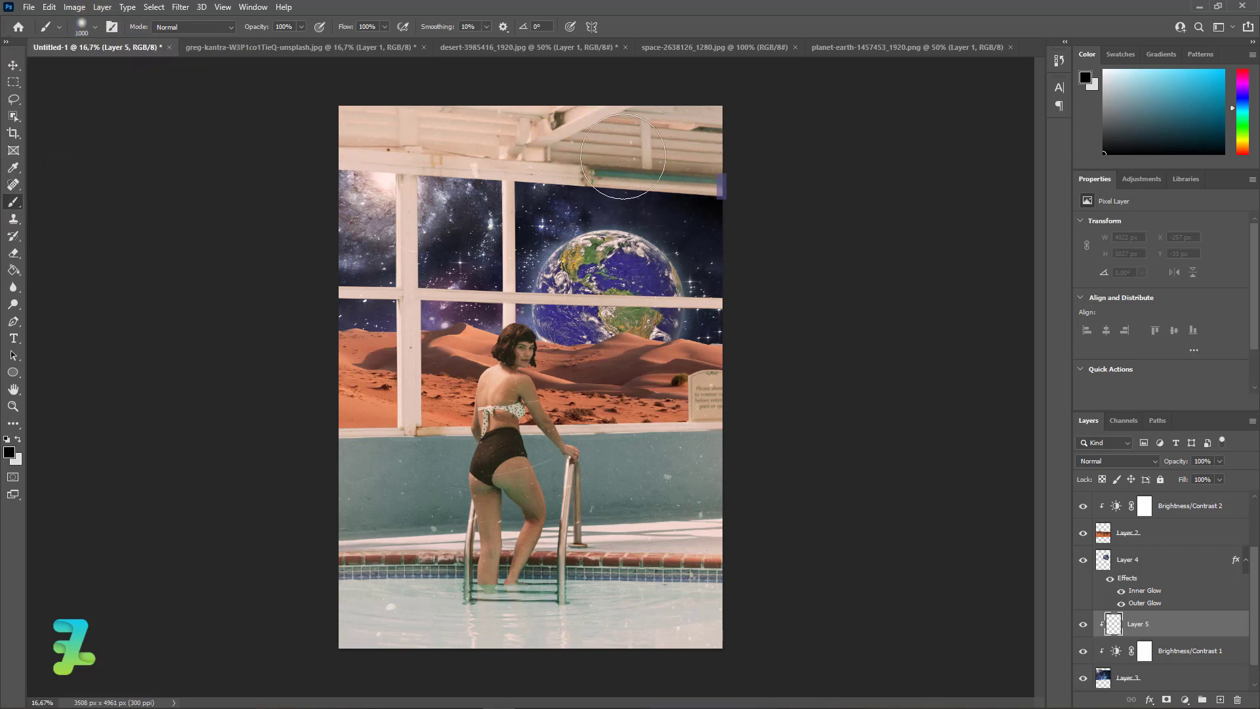
{"action": "left_click_drag", "start_coordinate": [486, 141], "coordinate": [483, 142]}
{"action": "mouse_move", "coordinate": [278, 246]}
{"action": "left_mouse_down"}
{"action": "mouse_move", "coordinate": [251, 303]}
{"action": "mouse_move", "coordinate": [296, 295]}
{"action": "mouse_move", "coordinate": [281, 336]}
{"action": "mouse_move", "coordinate": [296, 326]}
{"action": "mouse_move", "coordinate": [368, 365]}
{"action": "mouse_move", "coordinate": [244, 384]}
{"action": "left_mouse_up"}
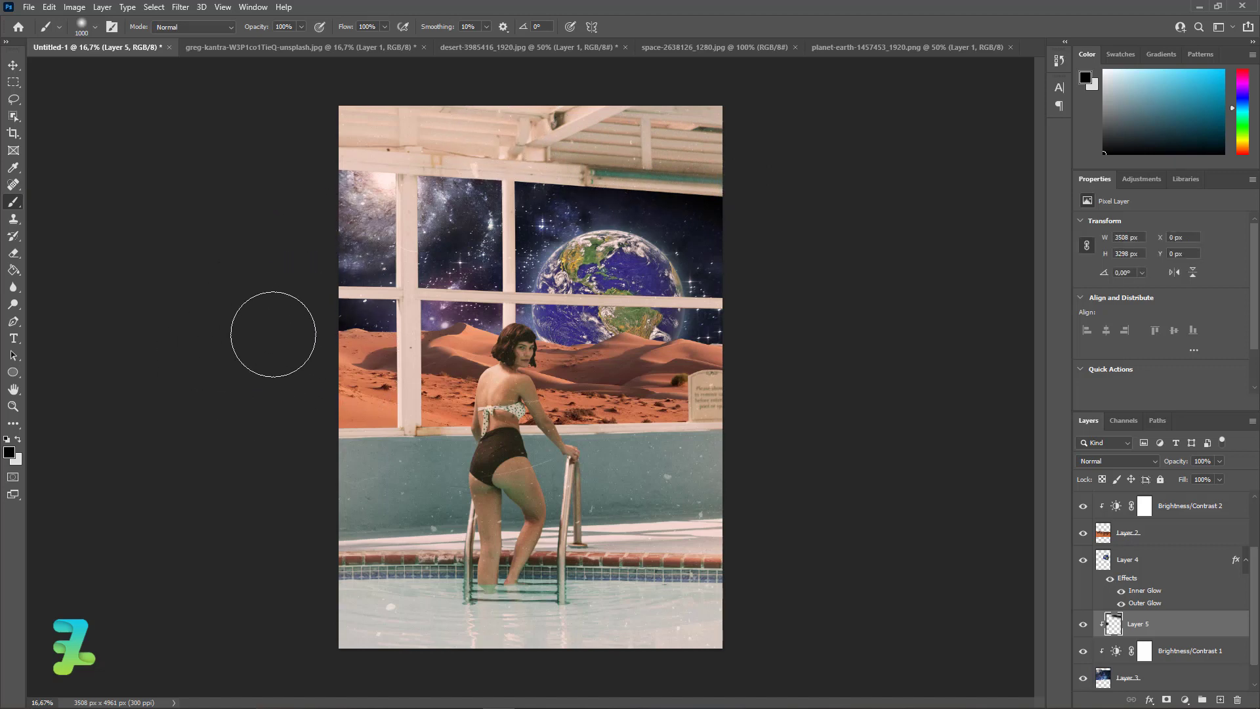
Paint more black shading on the sky's clipped layer, behind the dunes and along the sky's right edge
{"action": "left_click", "coordinate": [424, 411]}
{"action": "left_click", "coordinate": [457, 380]}
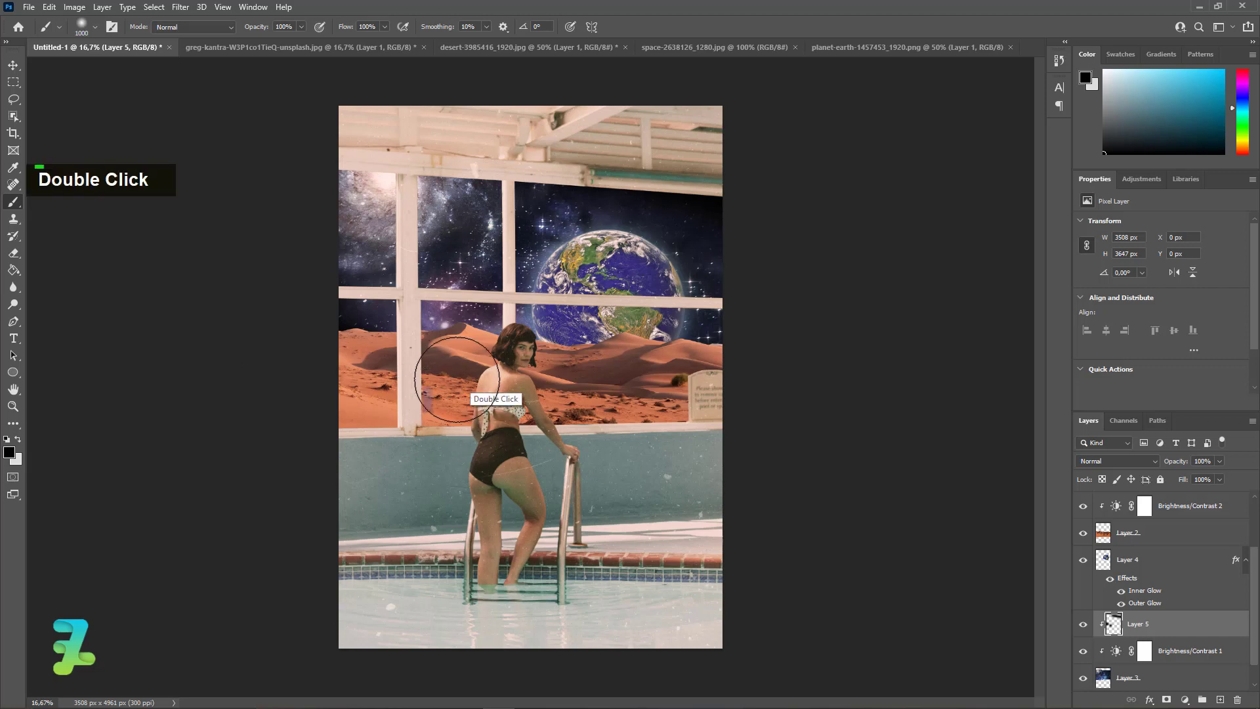
{"action": "left_click", "coordinate": [457, 379]}
{"action": "left_click", "coordinate": [457, 368]}
{"action": "double_click", "coordinate": [429, 392]}
{"action": "double_click", "coordinate": [460, 392]}
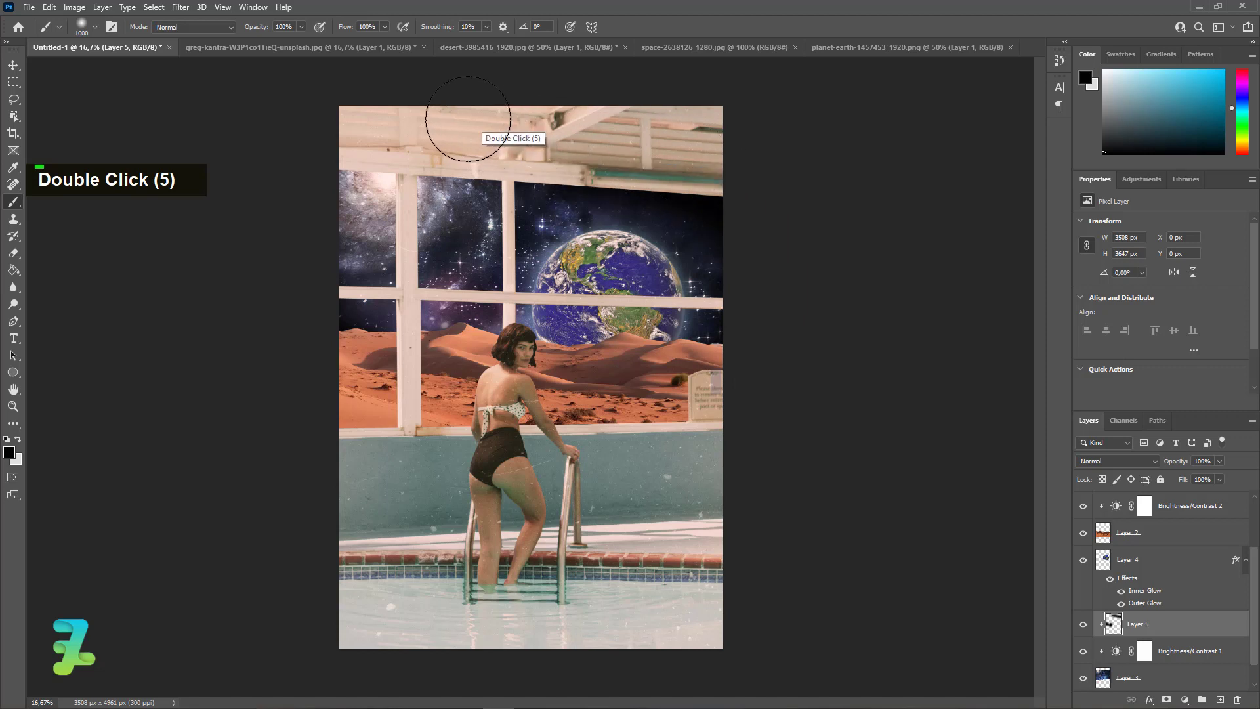
{"action": "mouse_move", "coordinate": [779, 397]}
{"action": "left_mouse_down"}
{"action": "mouse_move", "coordinate": [730, 426]}
{"action": "mouse_move", "coordinate": [706, 396]}
{"action": "mouse_move", "coordinate": [779, 367]}
{"action": "left_mouse_up"}
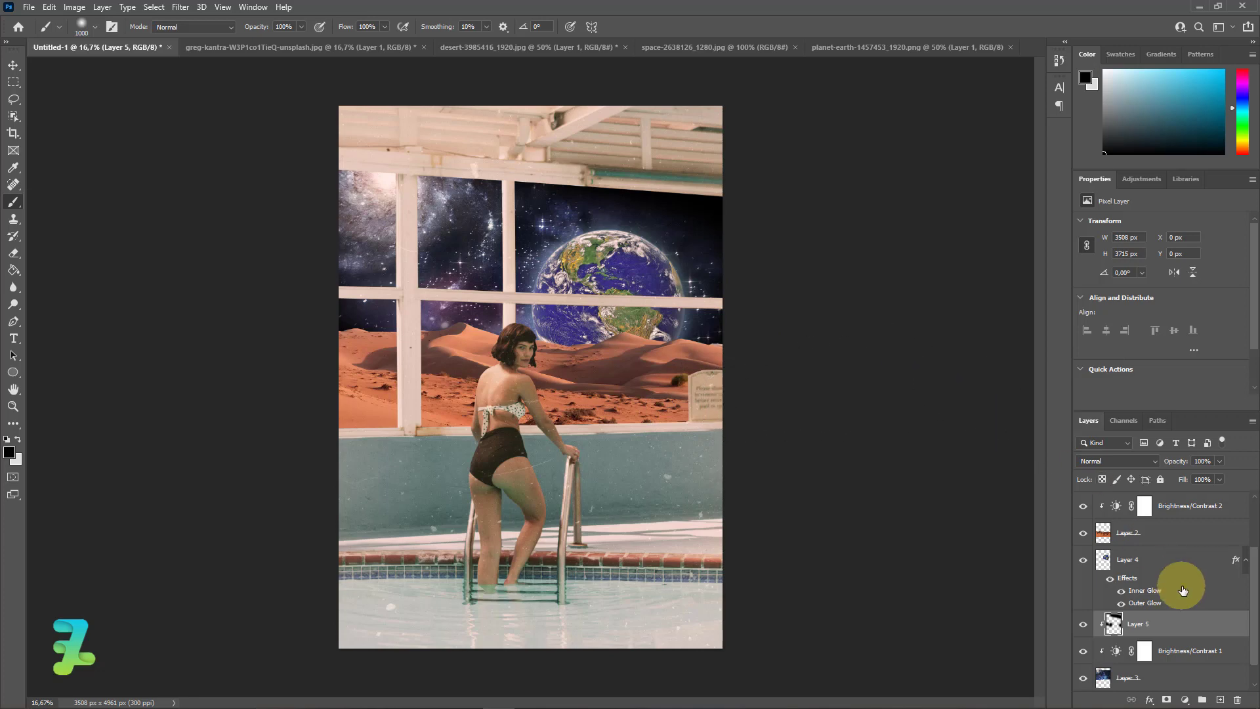
Create a new empty layer directly above the Earth layer and clip it to the Earth
{"action": "left_click", "coordinate": [1193, 571]}
{"action": "left_click", "coordinate": [1220, 700]}
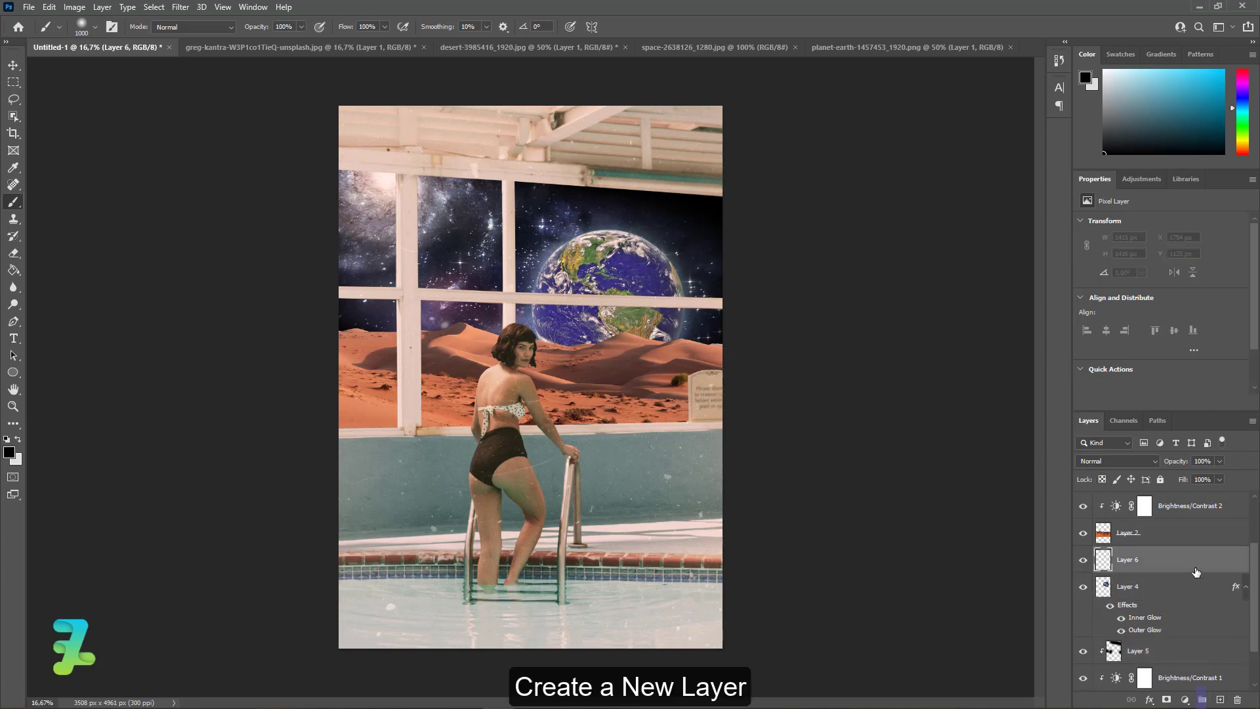
{"action": "right_click", "coordinate": [1168, 561]}
{"action": "left_click", "coordinate": [1131, 266]}
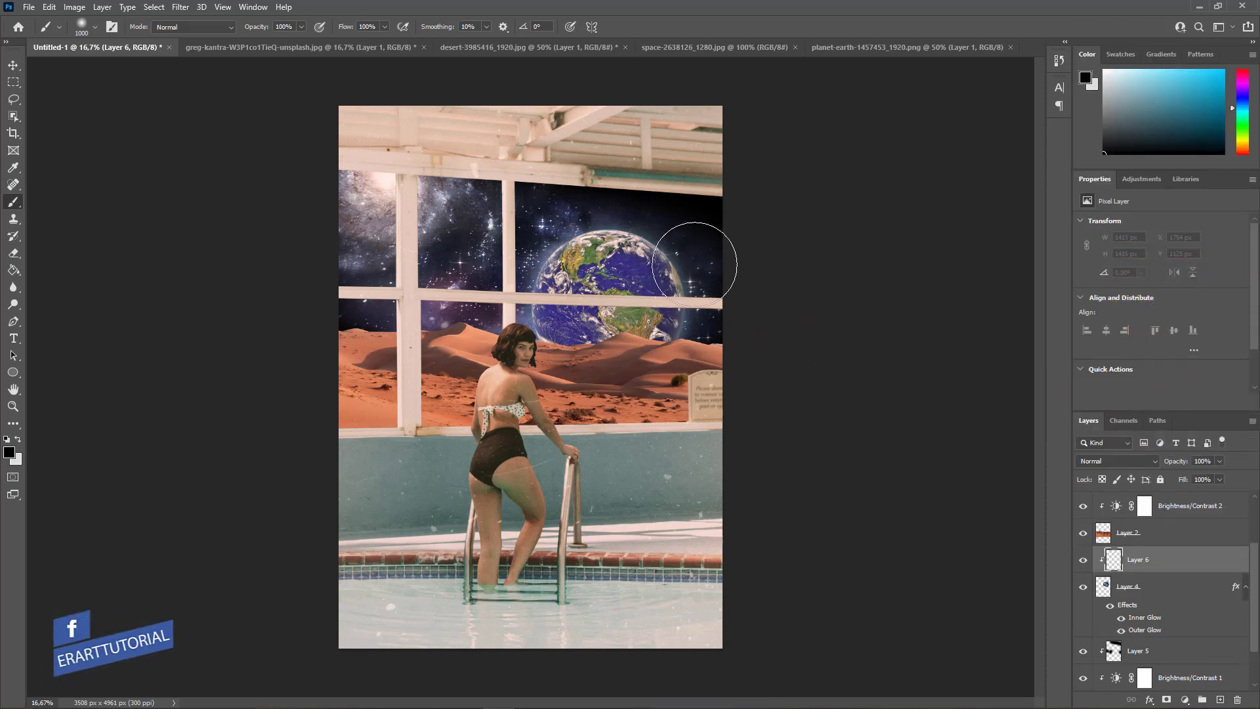
Enlarge the brush to 1400 px and paint black shading over the Earth's right side on the clipped layer
{"action": "key", "text": "bracketright"}
{"action": "key", "text": "bracketright"}
{"action": "key", "text": "bracketright"}
{"action": "key", "text": "bracketright"}
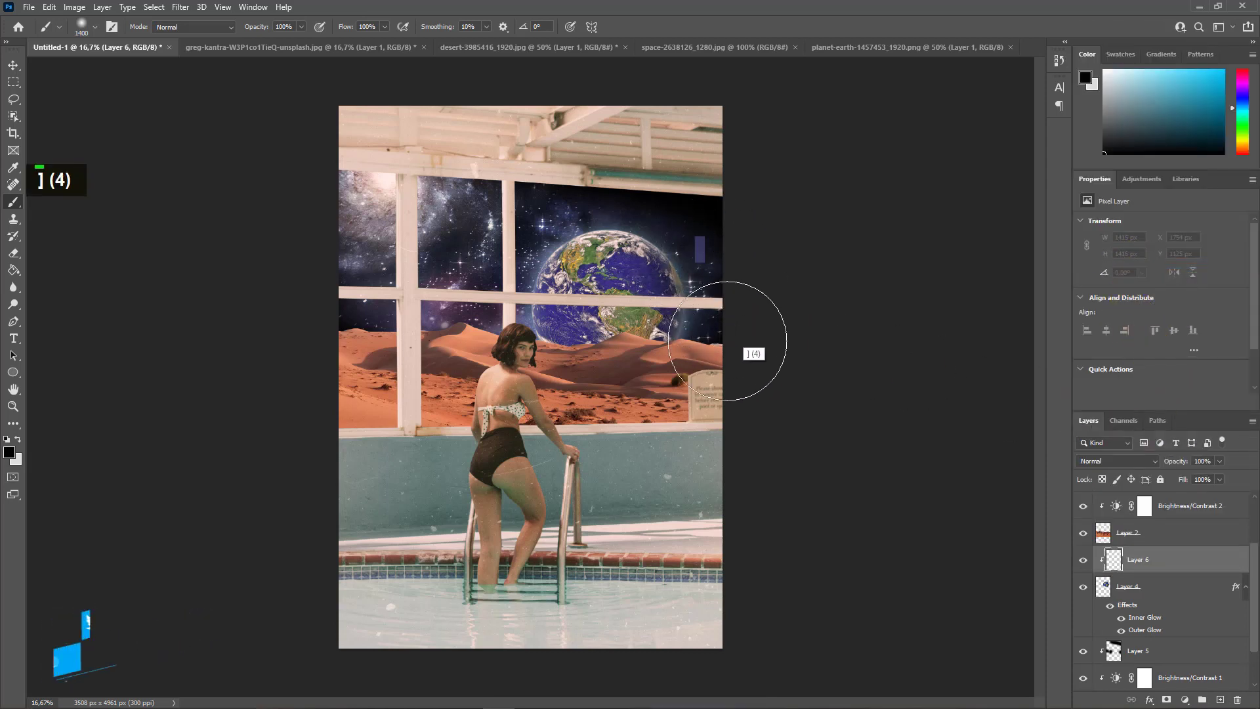
{"action": "mouse_move", "coordinate": [727, 341]}
{"action": "left_mouse_down"}
{"action": "mouse_move", "coordinate": [640, 432]}
{"action": "mouse_move", "coordinate": [551, 433]}
{"action": "mouse_move", "coordinate": [782, 289]}
{"action": "mouse_move", "coordinate": [671, 220]}
{"action": "mouse_move", "coordinate": [691, 282]}
{"action": "mouse_move", "coordinate": [573, 427]}
{"action": "mouse_move", "coordinate": [696, 321]}
{"action": "left_mouse_up"}
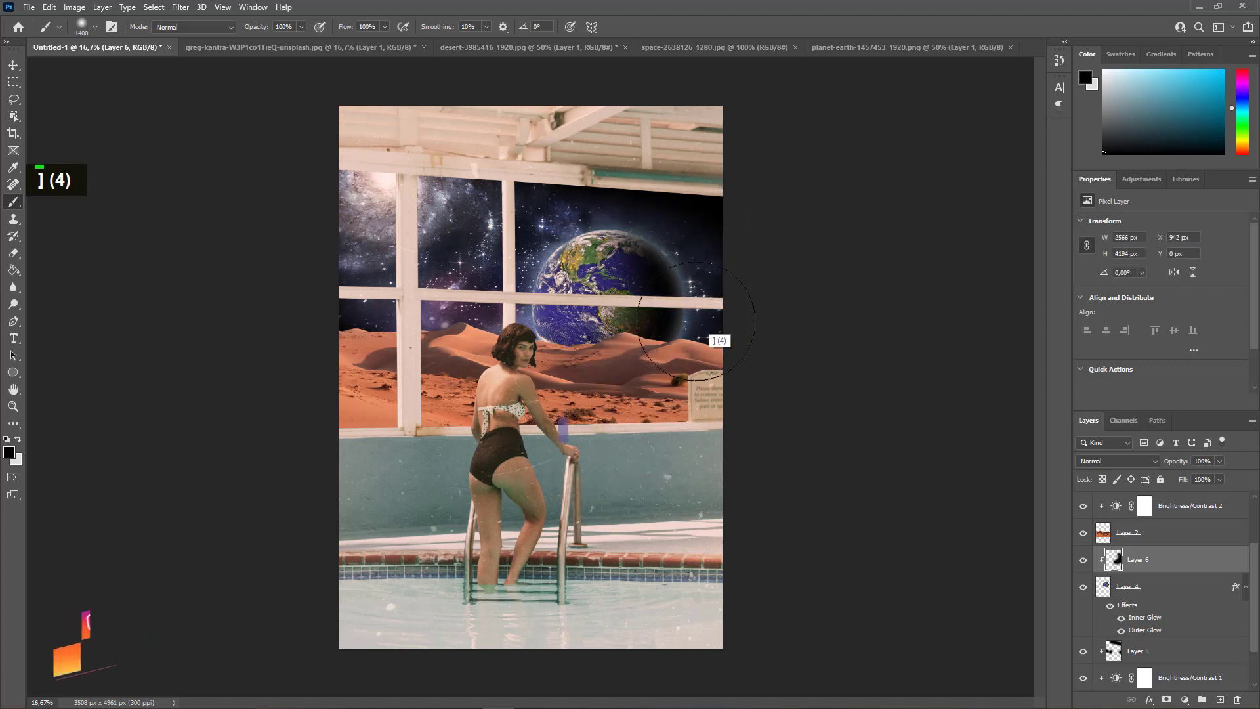
Dab soft black shading along the Earth's lower edge above the dunes with the 1400 px brush
{"action": "double_click", "coordinate": [619, 414]}
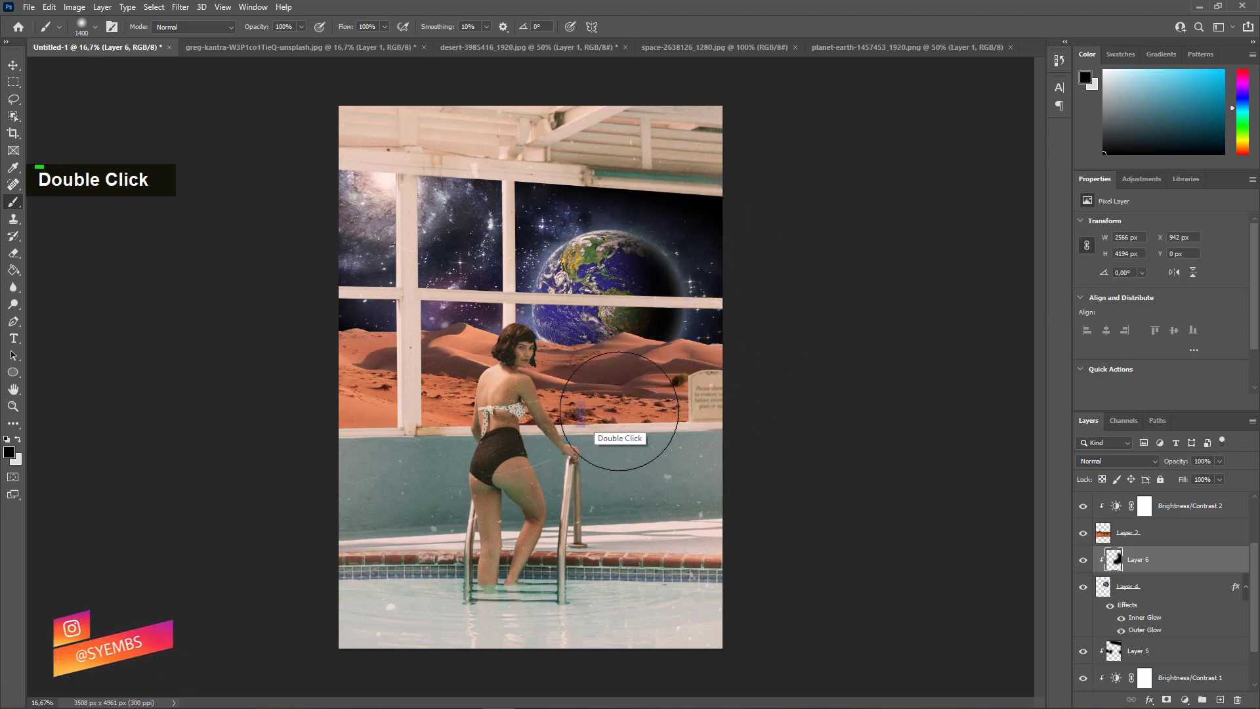
{"action": "double_click", "coordinate": [617, 415]}
{"action": "double_click", "coordinate": [607, 424]}
{"action": "double_click", "coordinate": [586, 424]}
{"action": "double_click", "coordinate": [563, 402]}
{"action": "double_click", "coordinate": [555, 394]}
{"action": "double_click", "coordinate": [594, 414]}
{"action": "double_click", "coordinate": [646, 415]}
{"action": "double_click", "coordinate": [689, 403]}
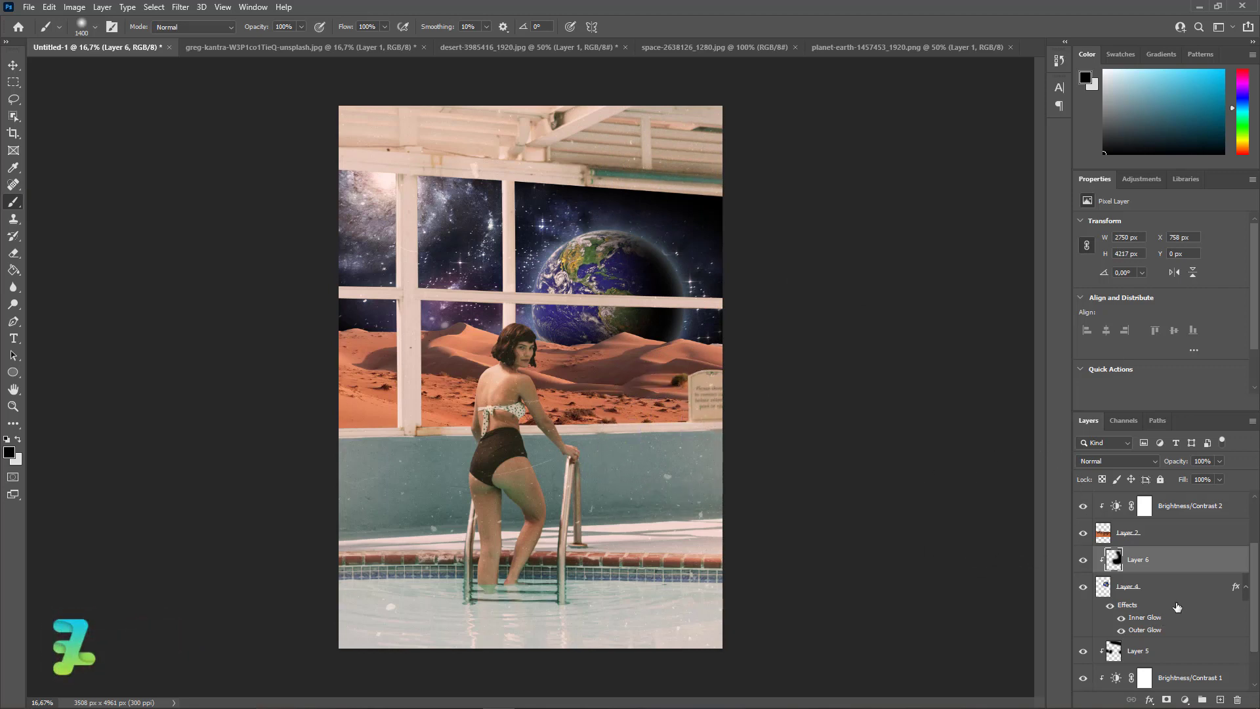
Convert the Earth layer's Inner Glow and Outer Glow effects into separate layers
{"action": "left_click", "coordinate": [1177, 609]}
{"action": "right_click", "coordinate": [1177, 612]}
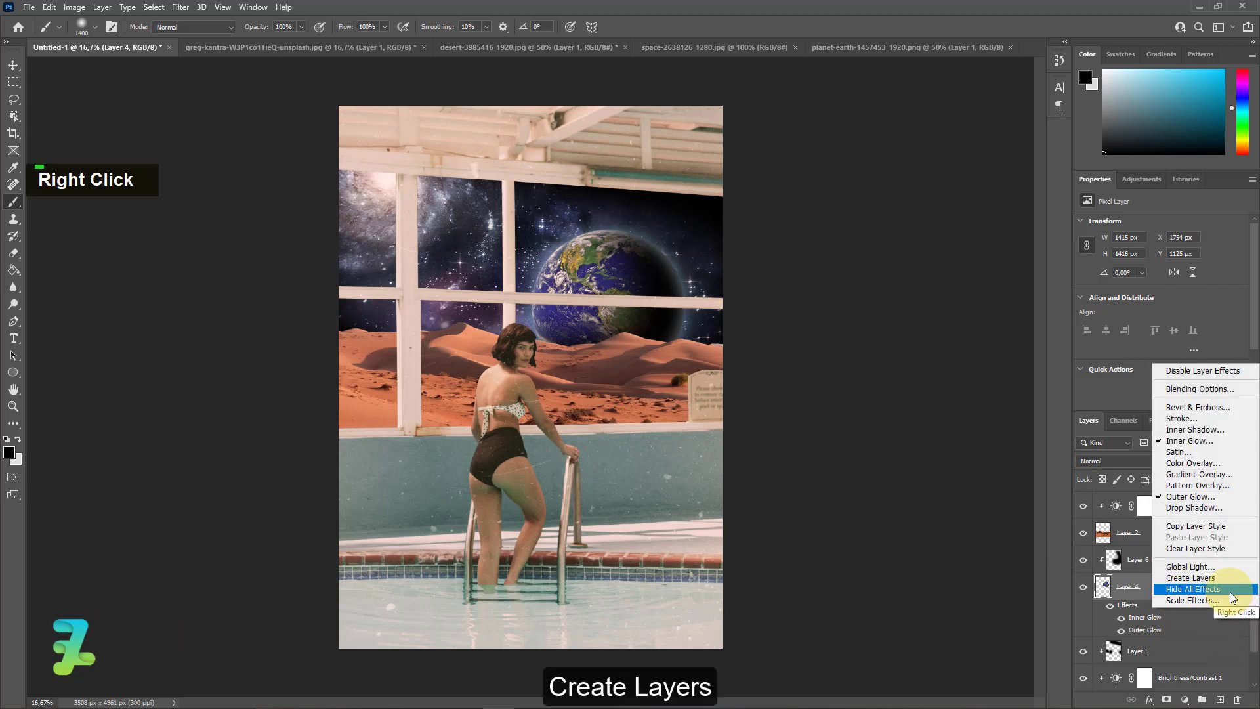
{"action": "left_click", "coordinate": [1189, 578]}
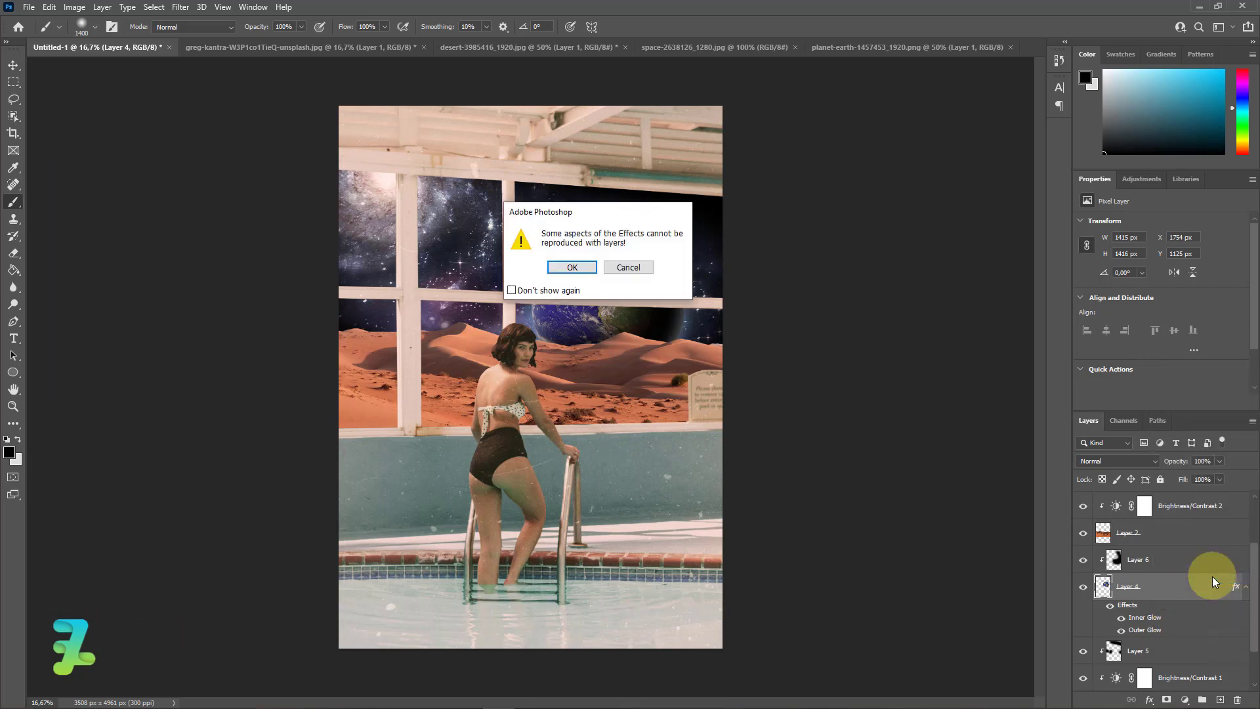
{"action": "left_click", "coordinate": [569, 268]}
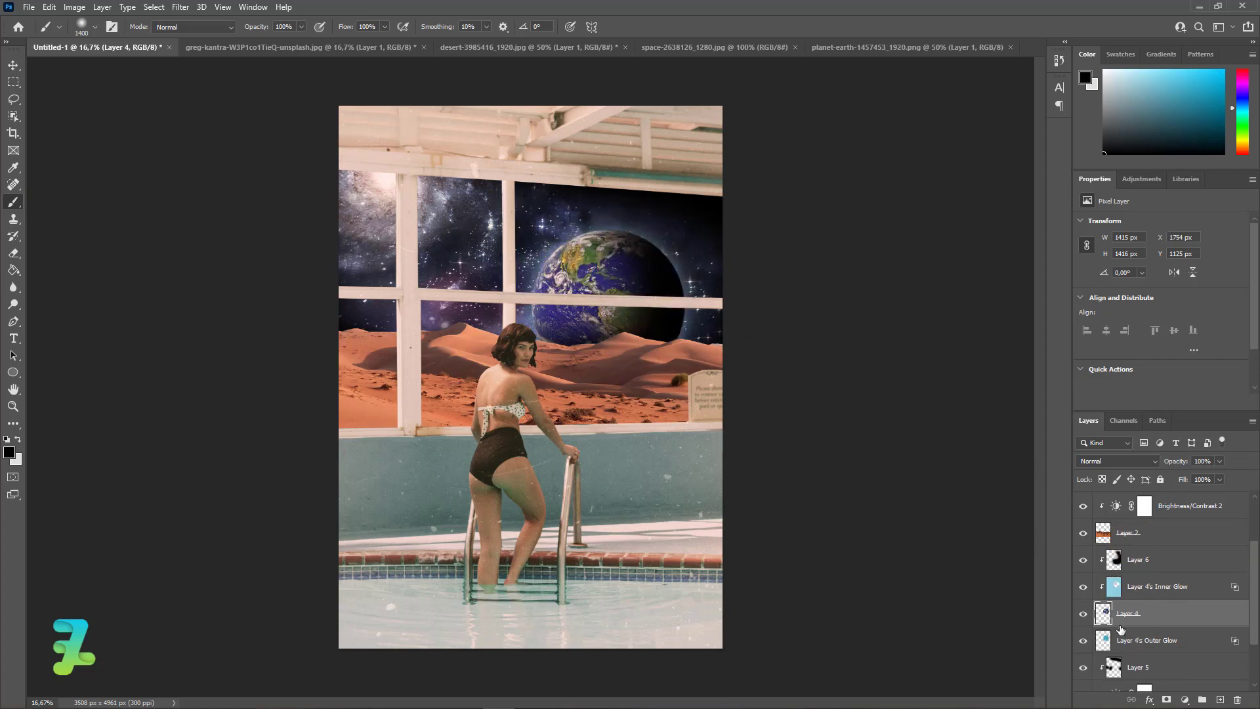
Add a white layer mask to the Earth's separated Outer Glow layer
{"action": "scroll", "coordinate": [1121, 630], "scroll_direction": "down", "scroll_amount": 1}
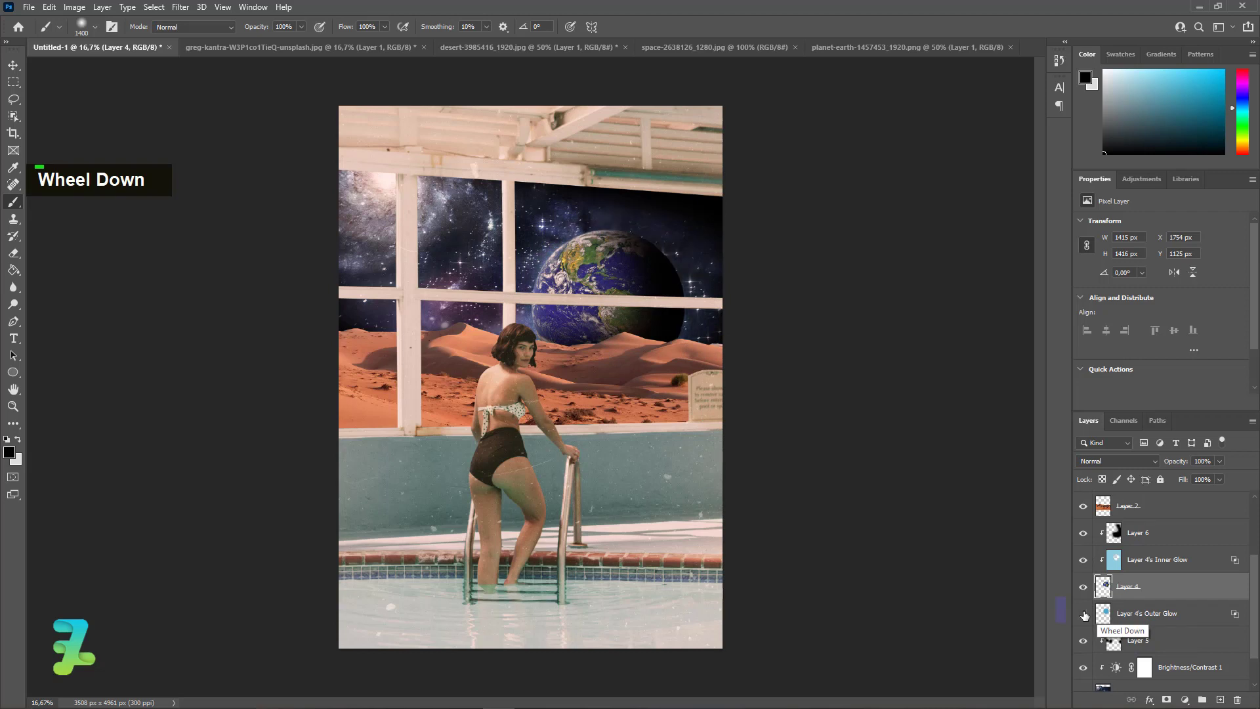
{"action": "left_click", "coordinate": [1145, 613]}
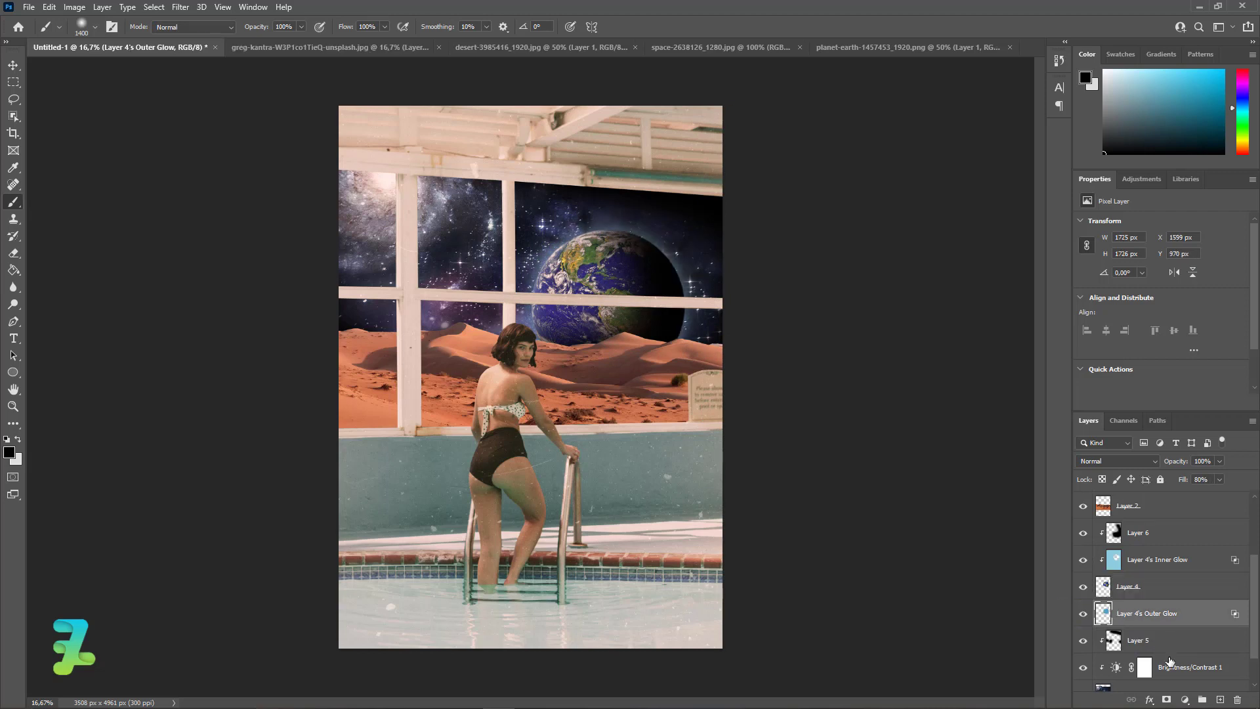
{"action": "left_click", "coordinate": [1167, 700]}
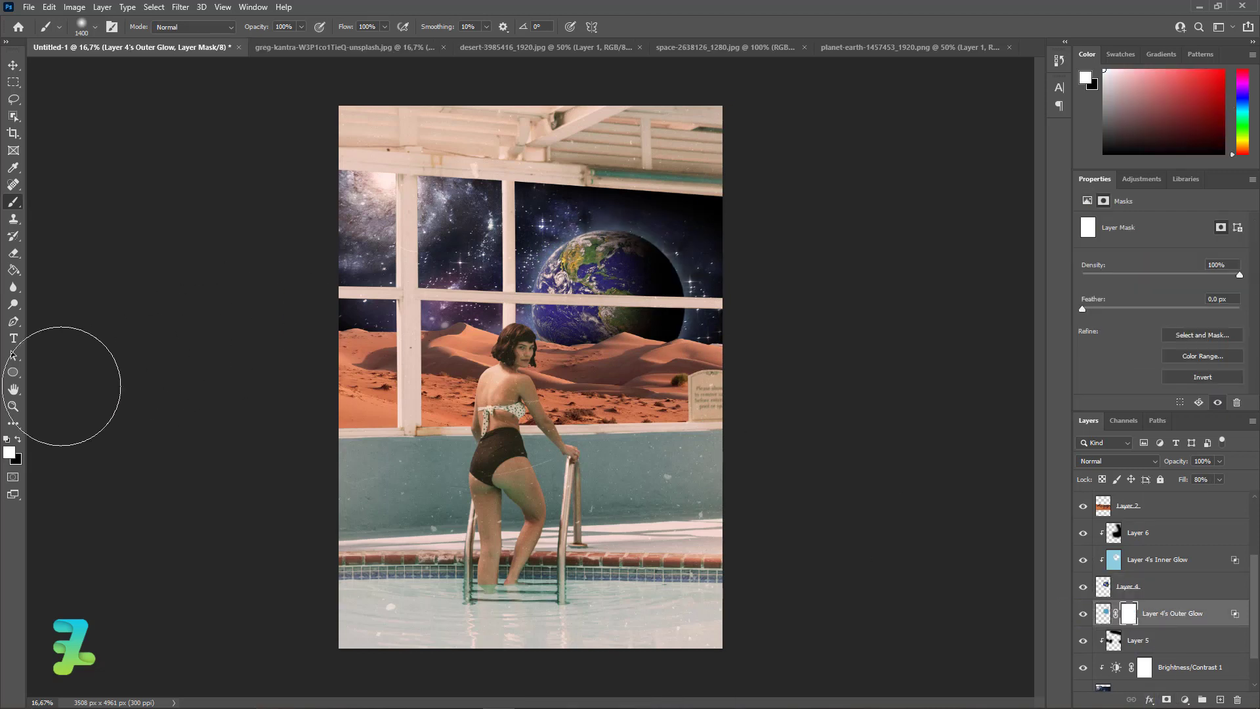
Set the foreground color to #000000 and paint on the Outer Glow mask to hide the glow on the Earth's shaded right side
{"action": "left_click", "coordinate": [18, 440]}
{"action": "left_click", "coordinate": [11, 453]}
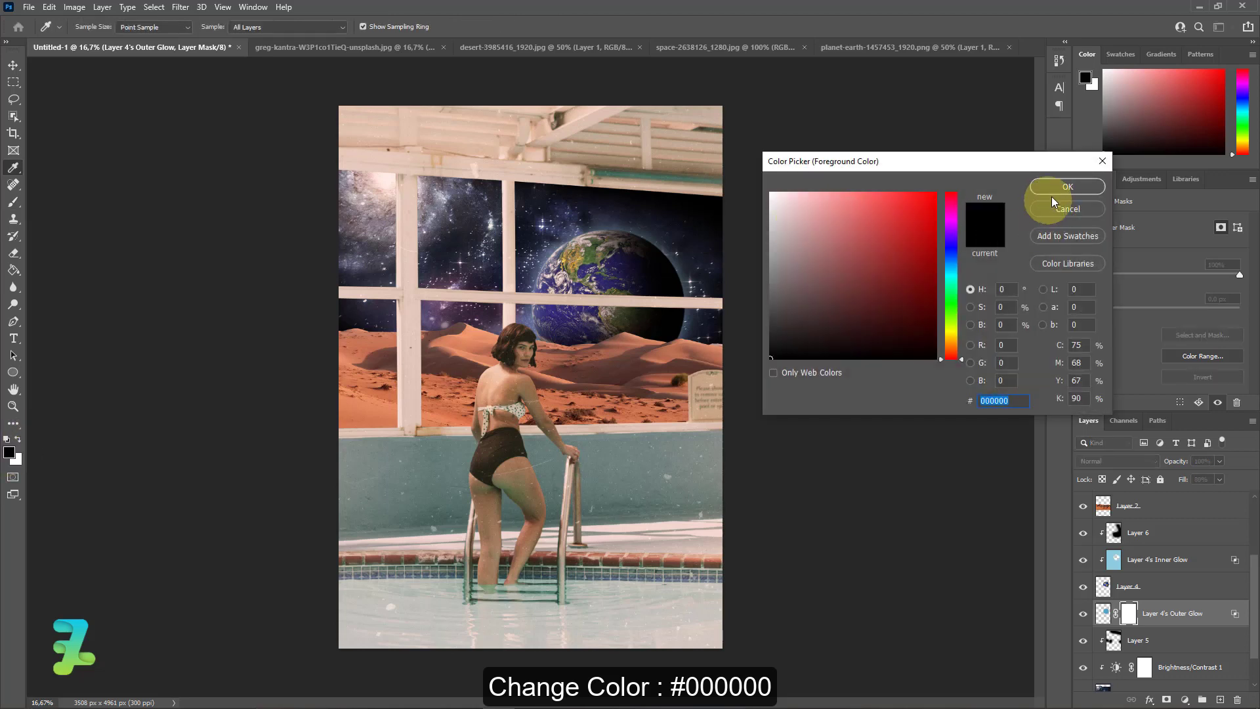
{"action": "left_click", "coordinate": [1068, 187]}
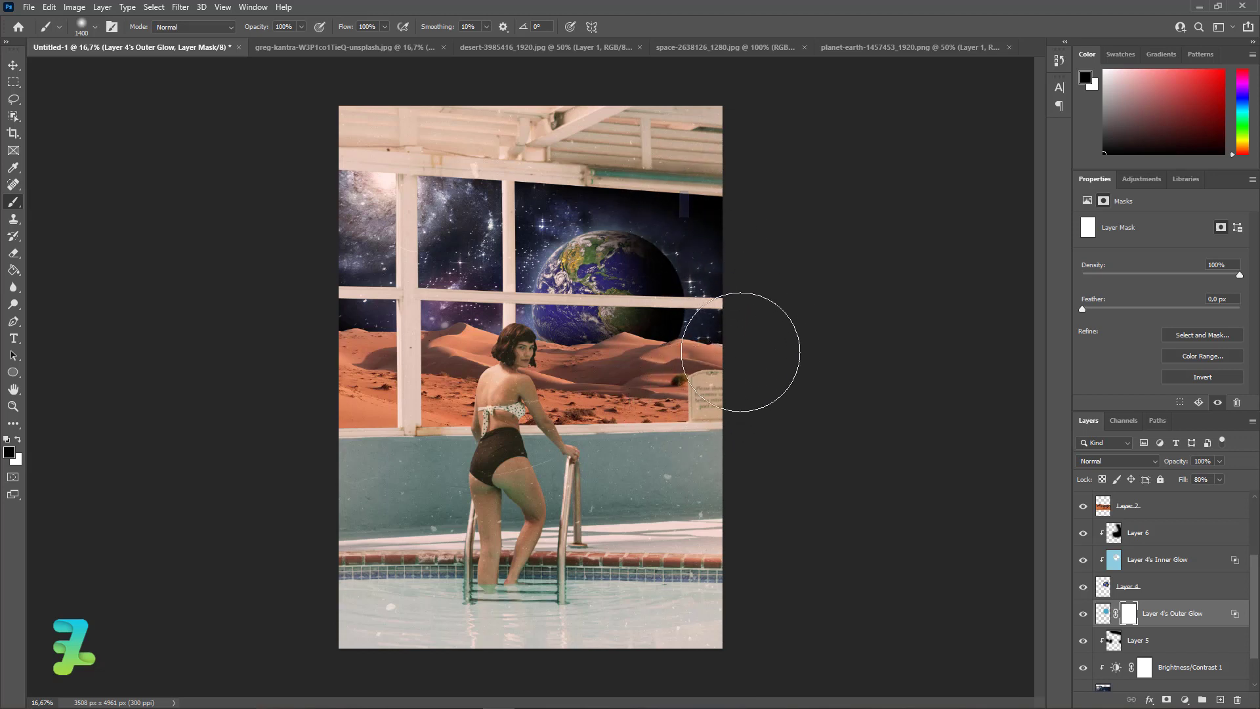
{"action": "mouse_move", "coordinate": [745, 385]}
{"action": "left_mouse_down"}
{"action": "mouse_move", "coordinate": [776, 346]}
{"action": "mouse_move", "coordinate": [723, 387]}
{"action": "left_mouse_up"}
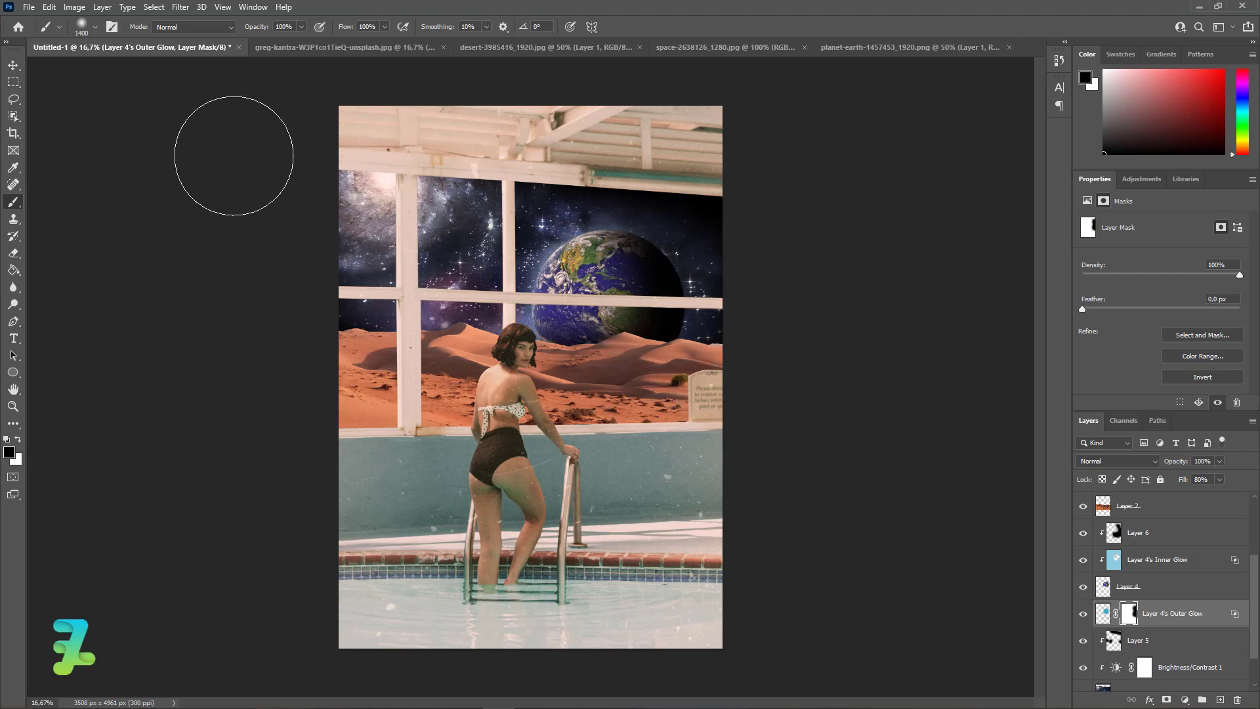
Stamp all visible layers into a new merged layer above the Photo Filter adjustment
{"action": "left_click", "coordinate": [11, 65]}
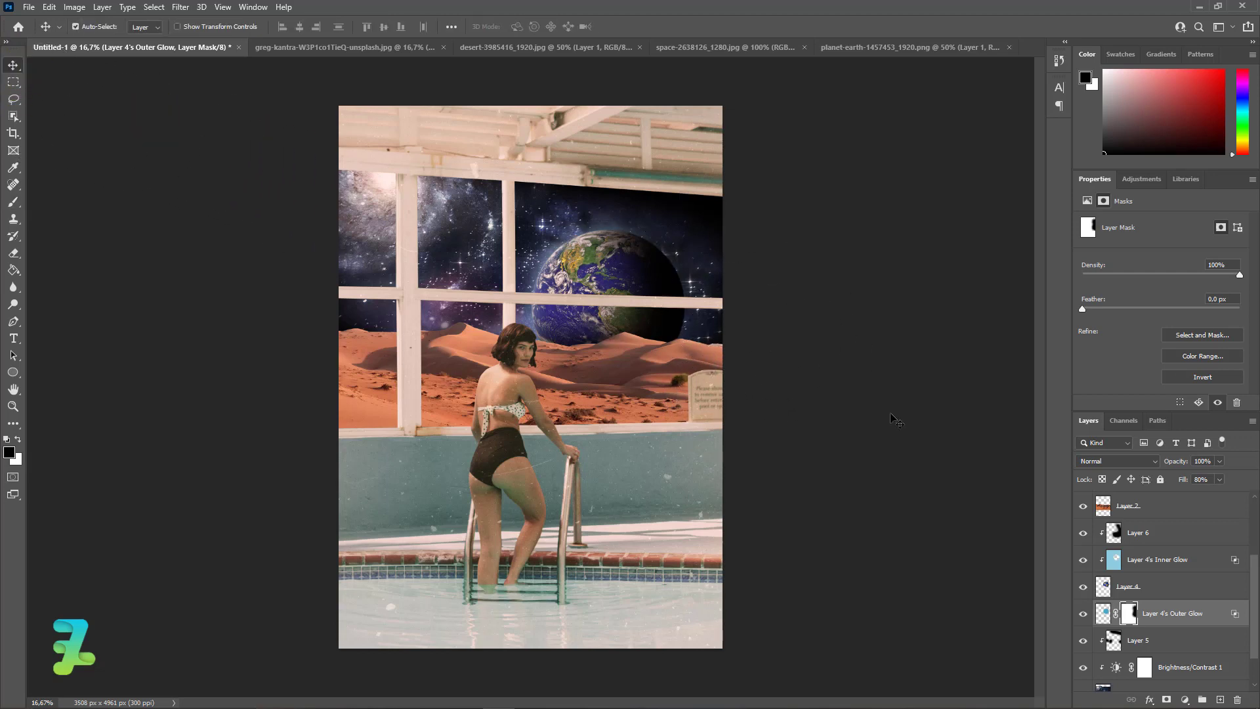
{"action": "scroll", "coordinate": [1188, 570], "scroll_direction": "up", "scroll_amount": 9}
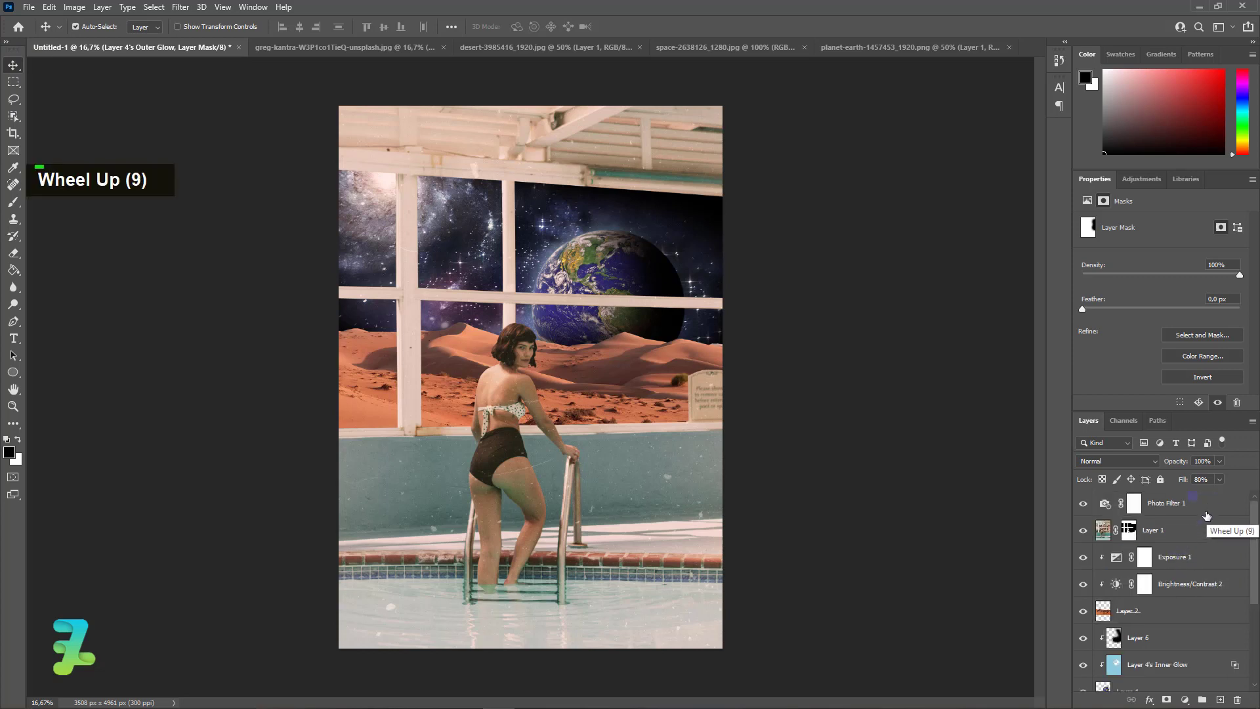
{"action": "left_click", "coordinate": [1206, 513]}
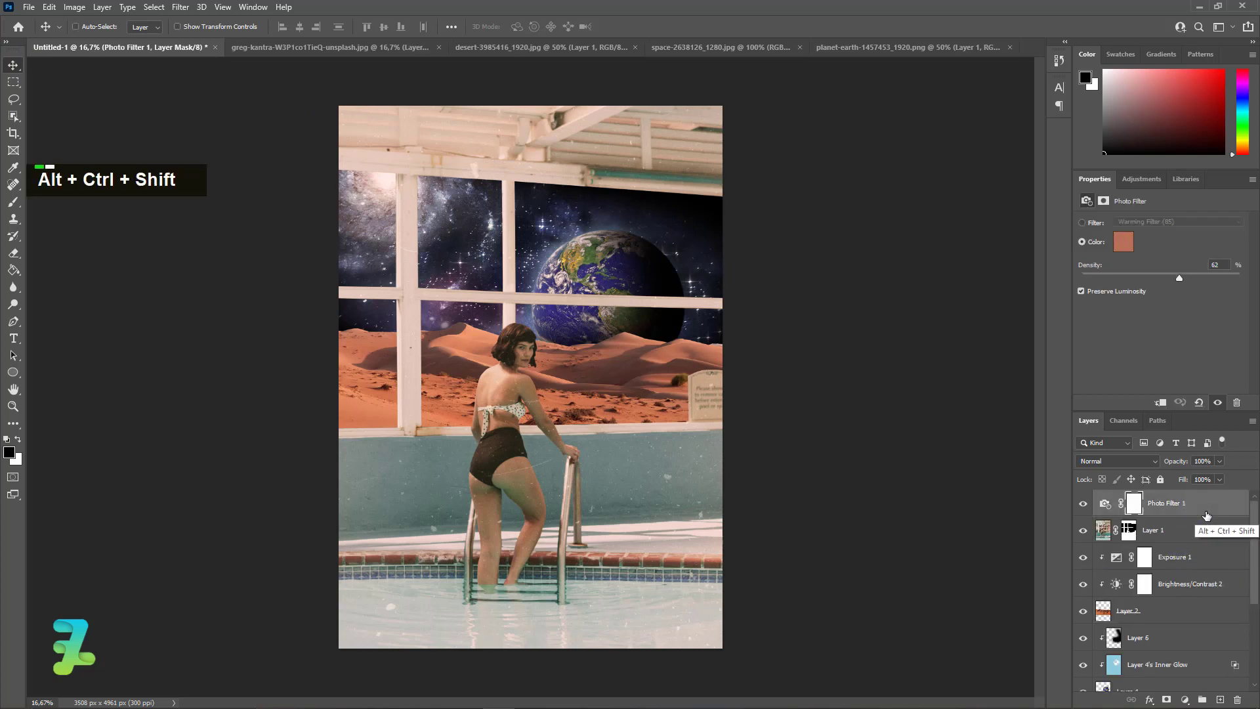
{"action": "key", "text": "ctrl+alt+shift+e"}
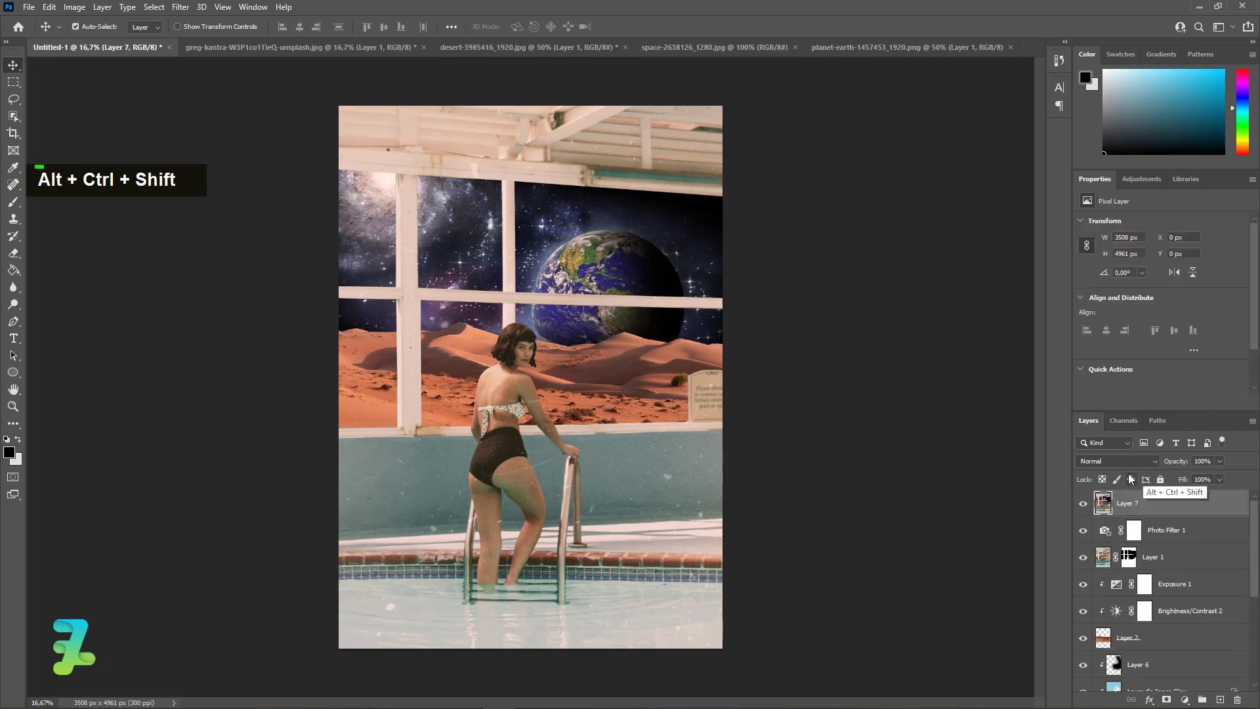
Add a Color Lookup adjustment layer above the merged layer and apply the 2Strip.look 3D LUT
{"action": "left_click", "coordinate": [1185, 699]}
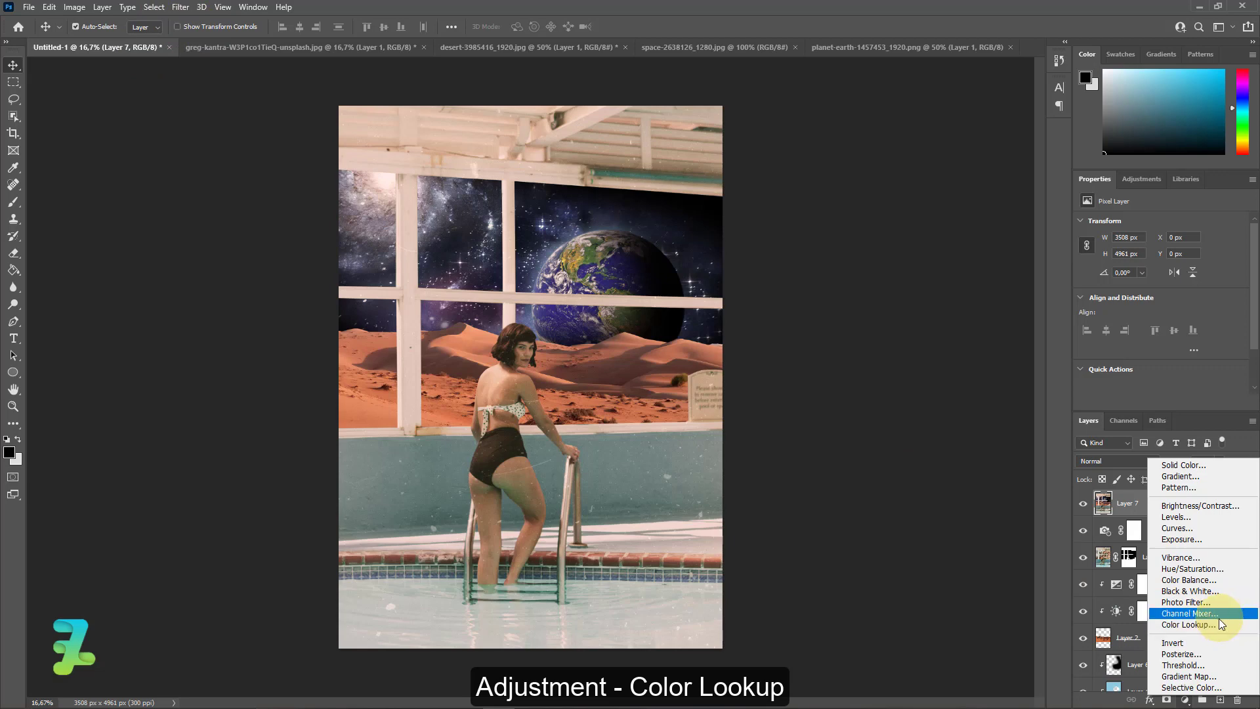
{"action": "left_click", "coordinate": [1188, 624]}
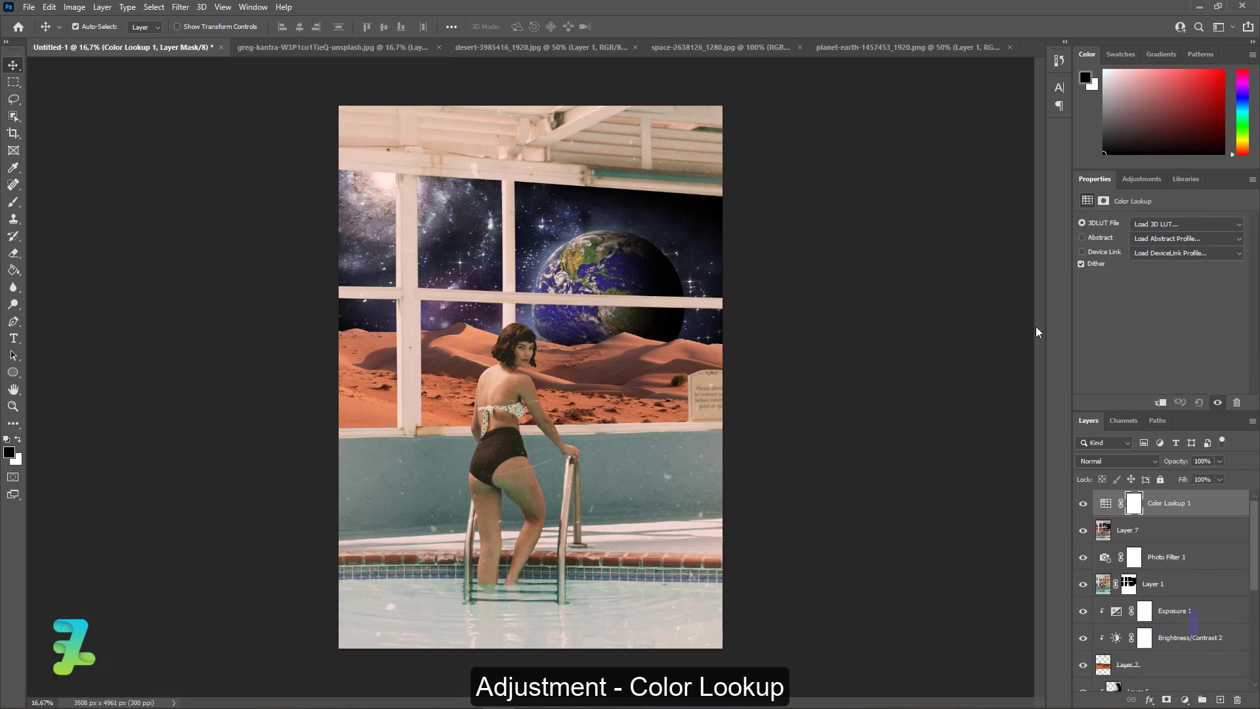
{"action": "left_click", "coordinate": [1160, 225]}
{"action": "left_click", "coordinate": [1146, 277]}
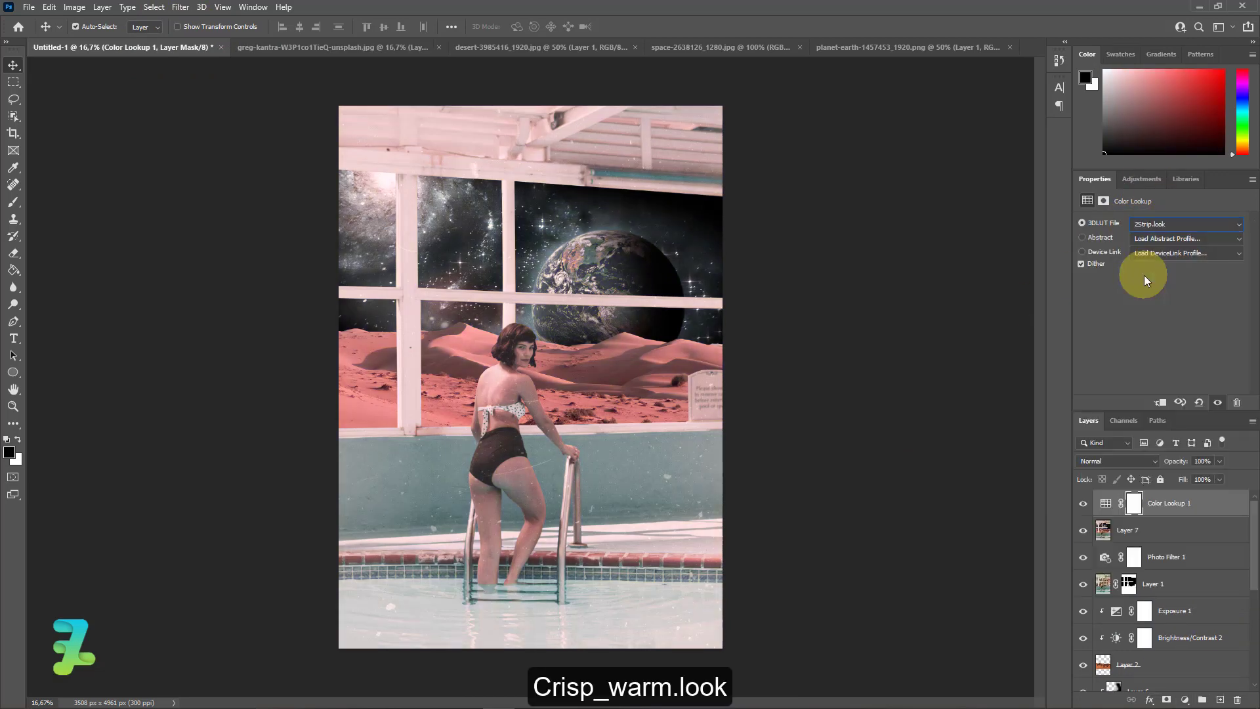
Preview the remaining 3D LUT presets on the composite one by one, up to TensionGreen.3DL
{"action": "key", "text": "Right"}
{"action": "key", "text": "Right"}
{"action": "key", "text": "Right"}
{"action": "key", "text": "Right"}
{"action": "key", "text": "Right"}
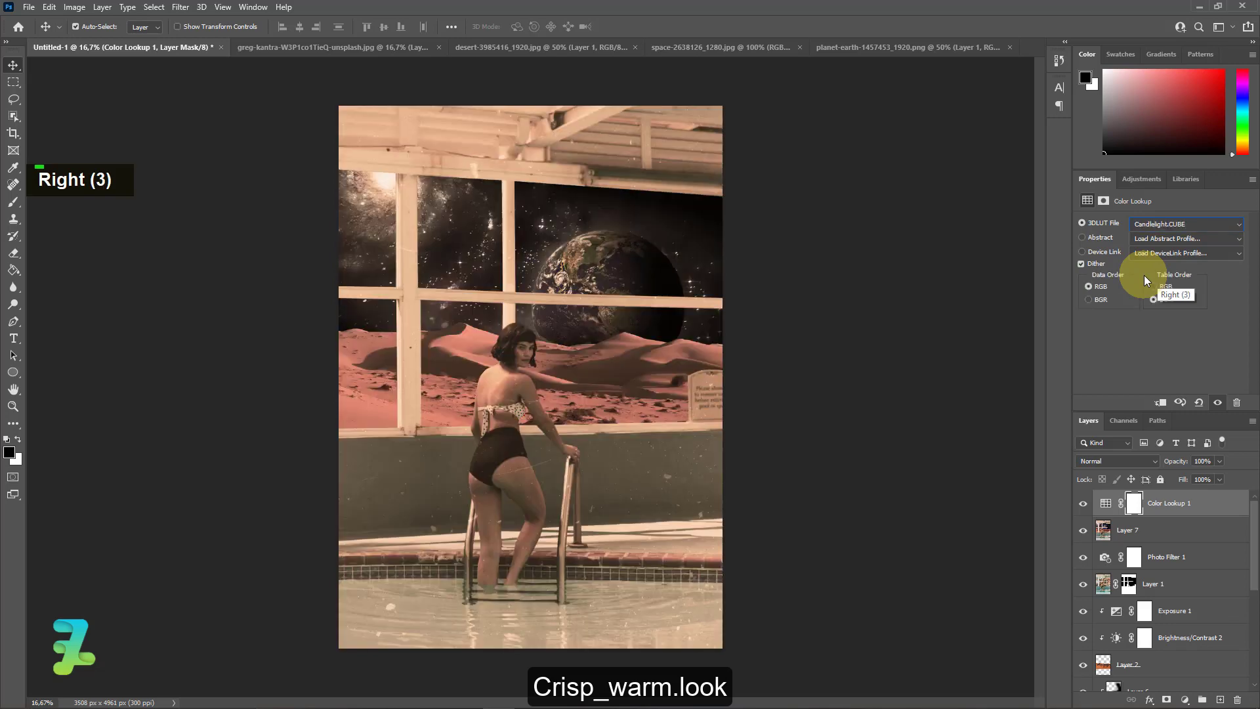
{"action": "key", "text": "Right"}
{"action": "key", "text": "Right"}
{"action": "key", "text": "Right"}
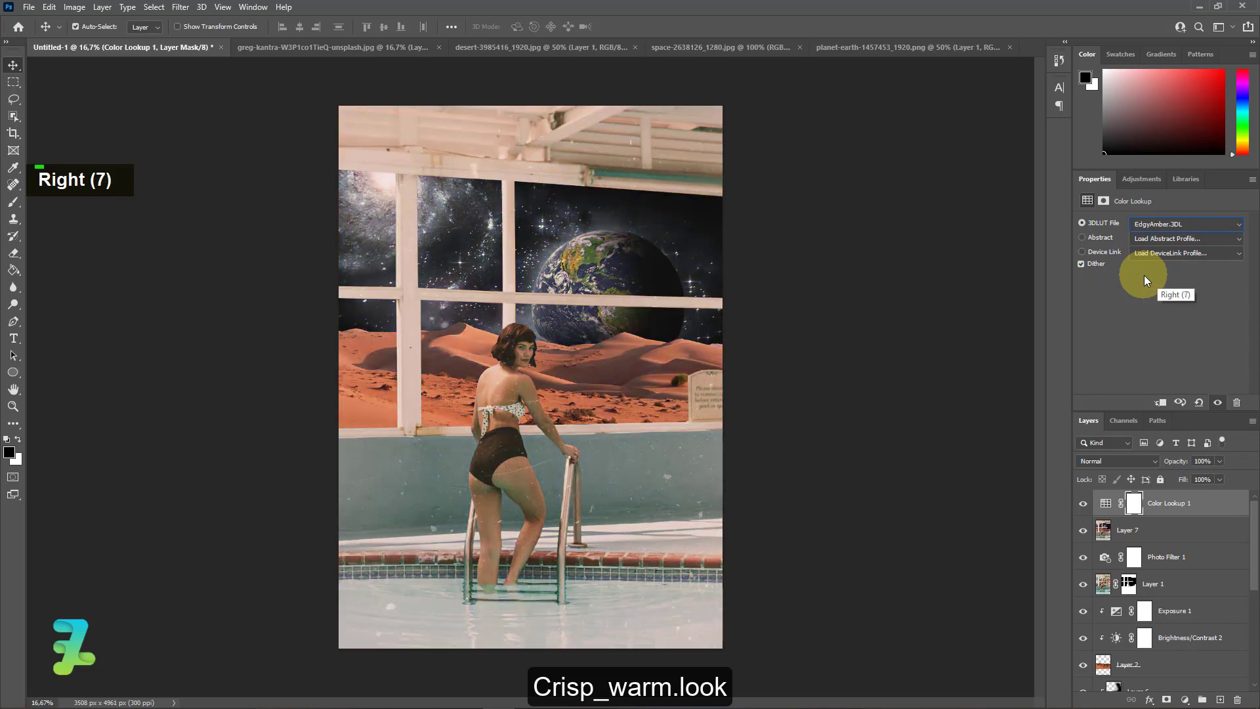
{"action": "key", "text": "Right"}
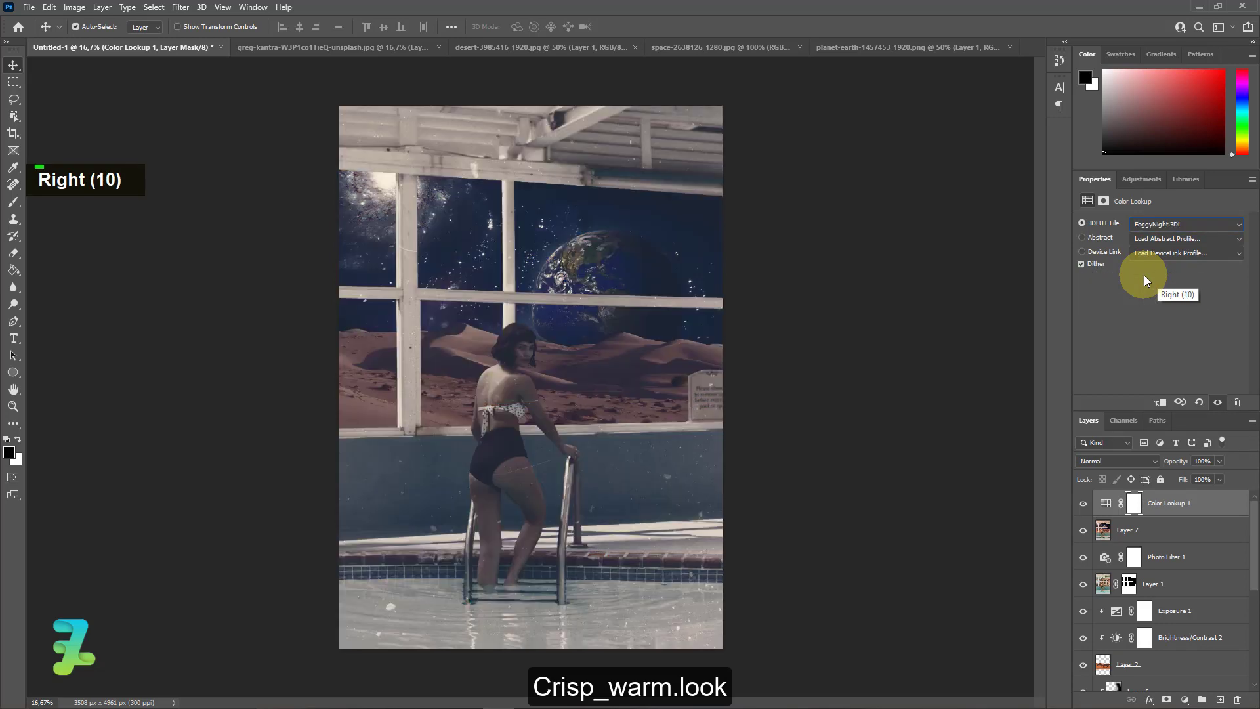
{"action": "key", "text": "Right"}
{"action": "key", "text": "Right"}
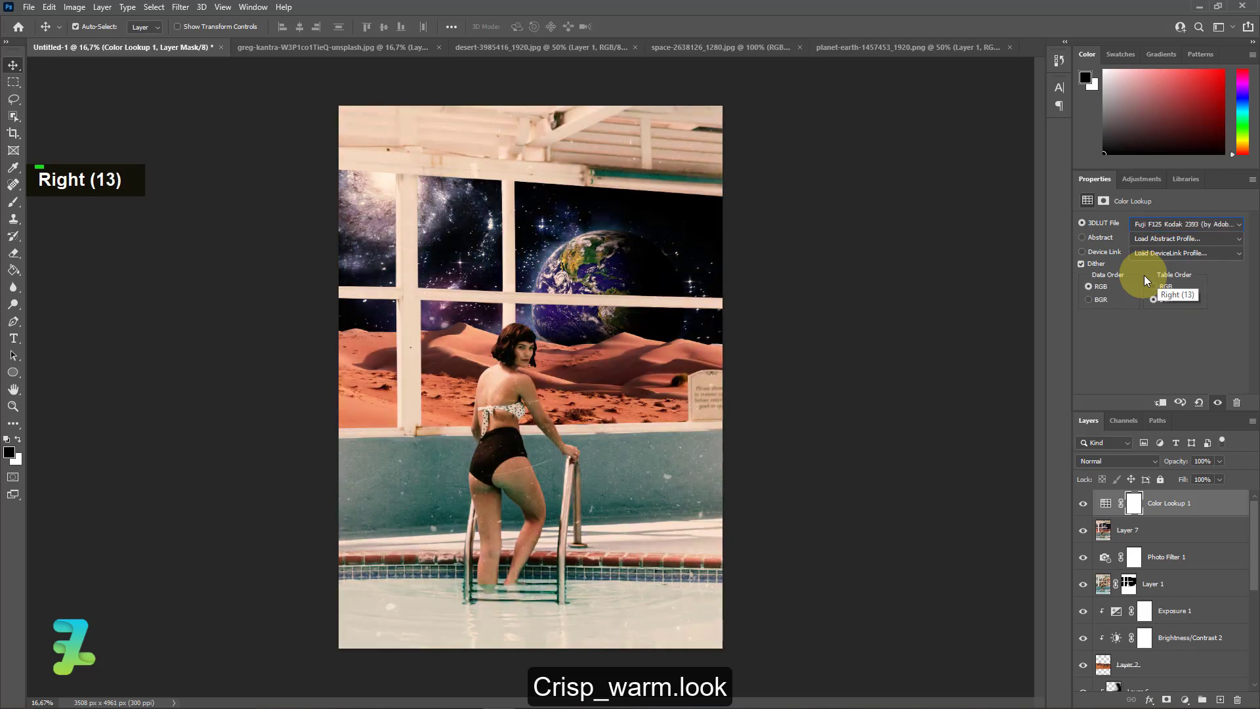
{"action": "key", "text": "Right"}
{"action": "key", "text": "Right"}
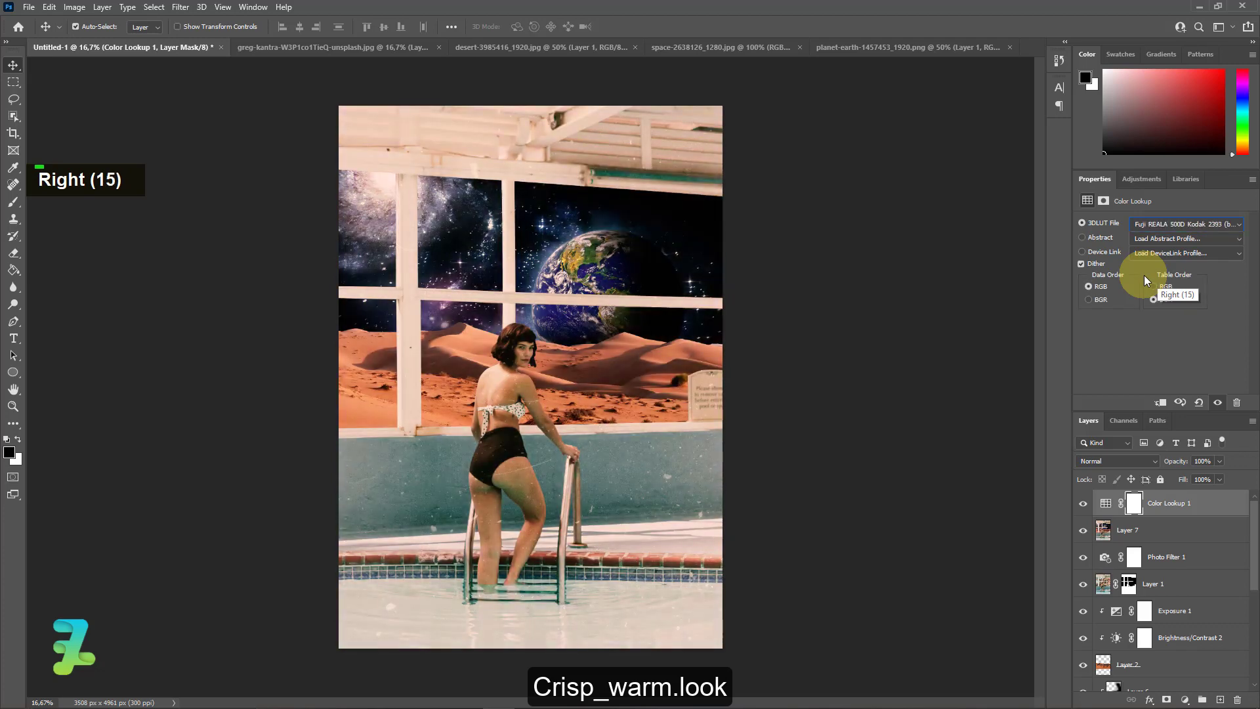
{"action": "key", "text": "Right"}
{"action": "key", "text": "Right"}
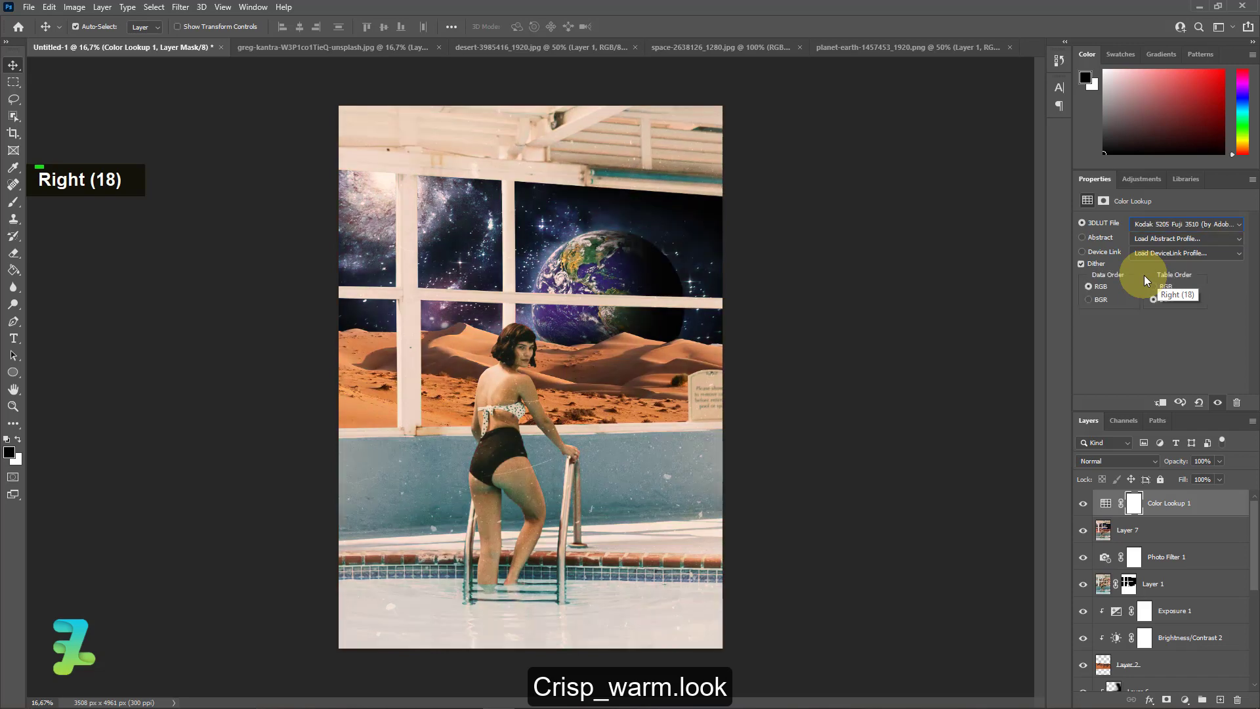
{"action": "key", "text": "Right"}
{"action": "key", "text": "Right"}
{"action": "key", "text": "Right"}
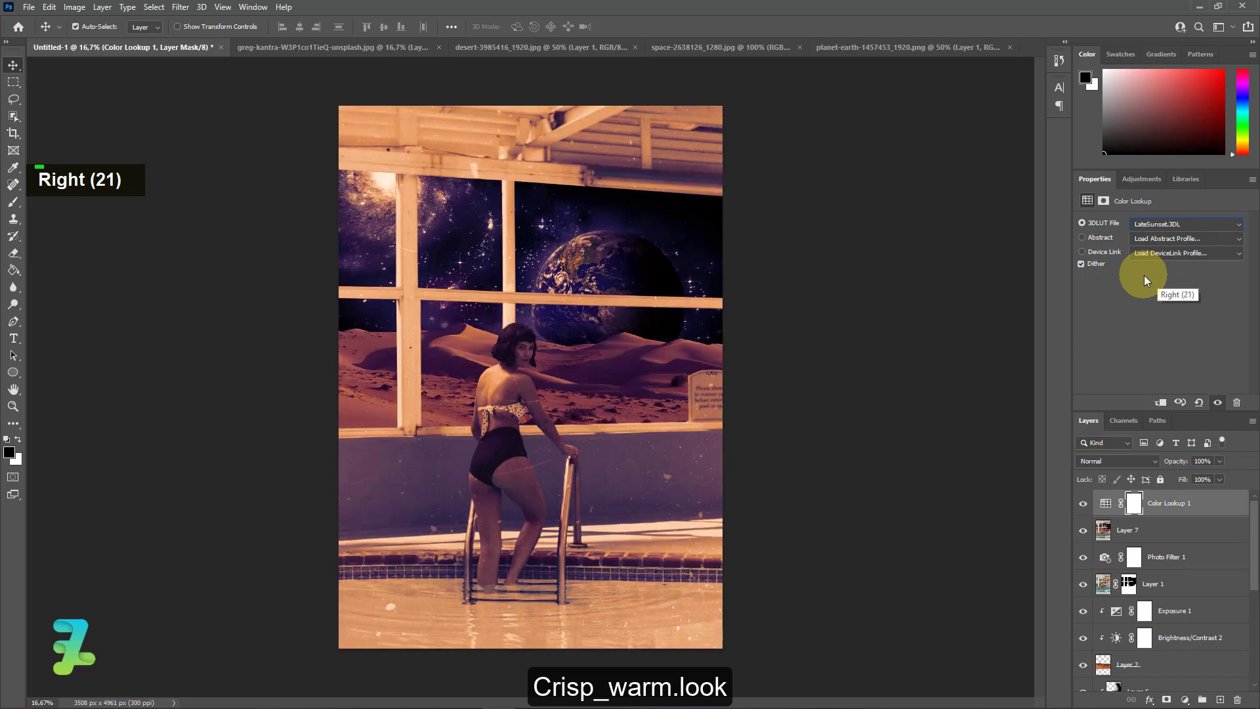
{"action": "key", "text": "Right"}
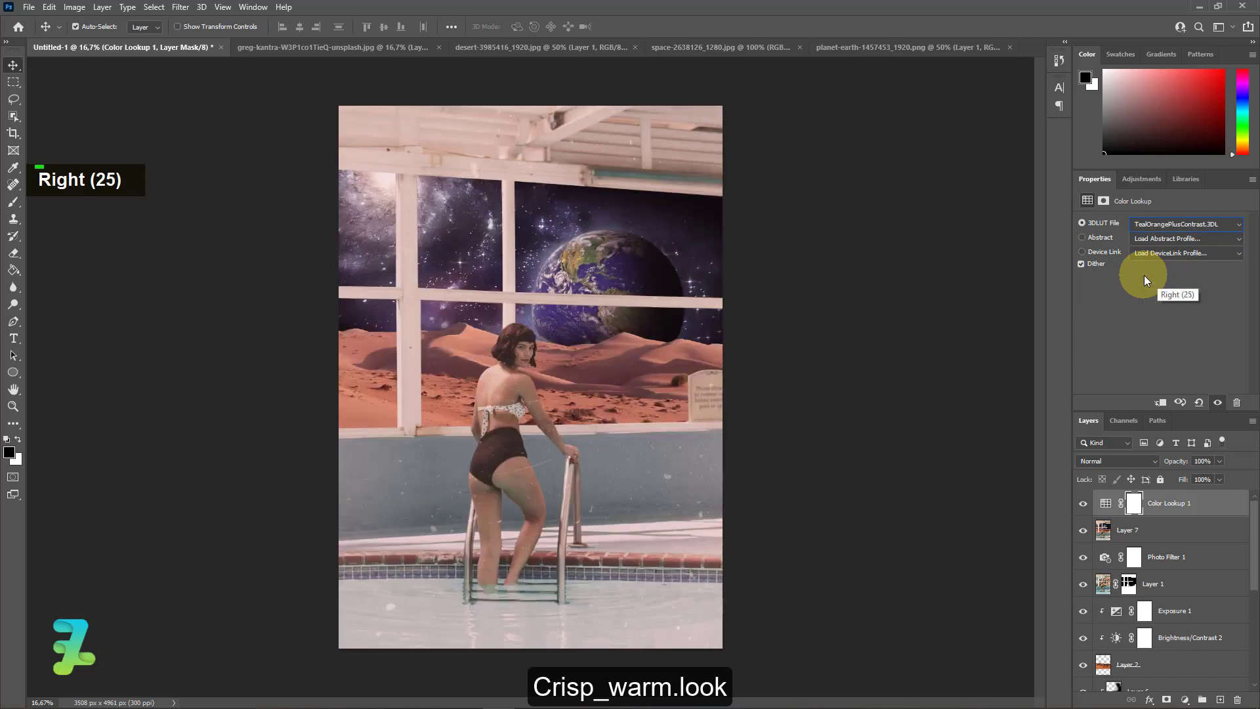
{"action": "key", "text": "Left"}
{"action": "key", "text": "Right"}
{"action": "key", "text": "Right"}
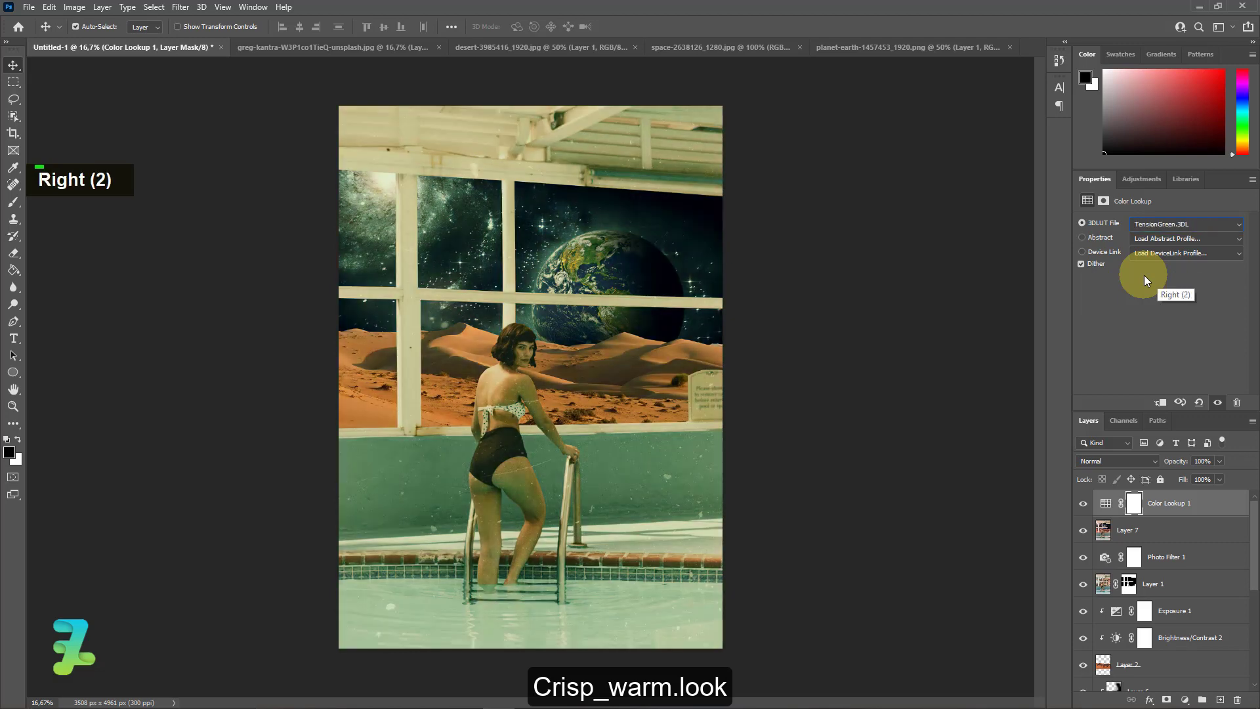
{"action": "key", "text": "Right"}
Apply the Crisp_Warm.look 3D LUT and set the Color Lookup layer to Multiply blending at 13% opacity
{"action": "left_click", "coordinate": [1169, 224]}
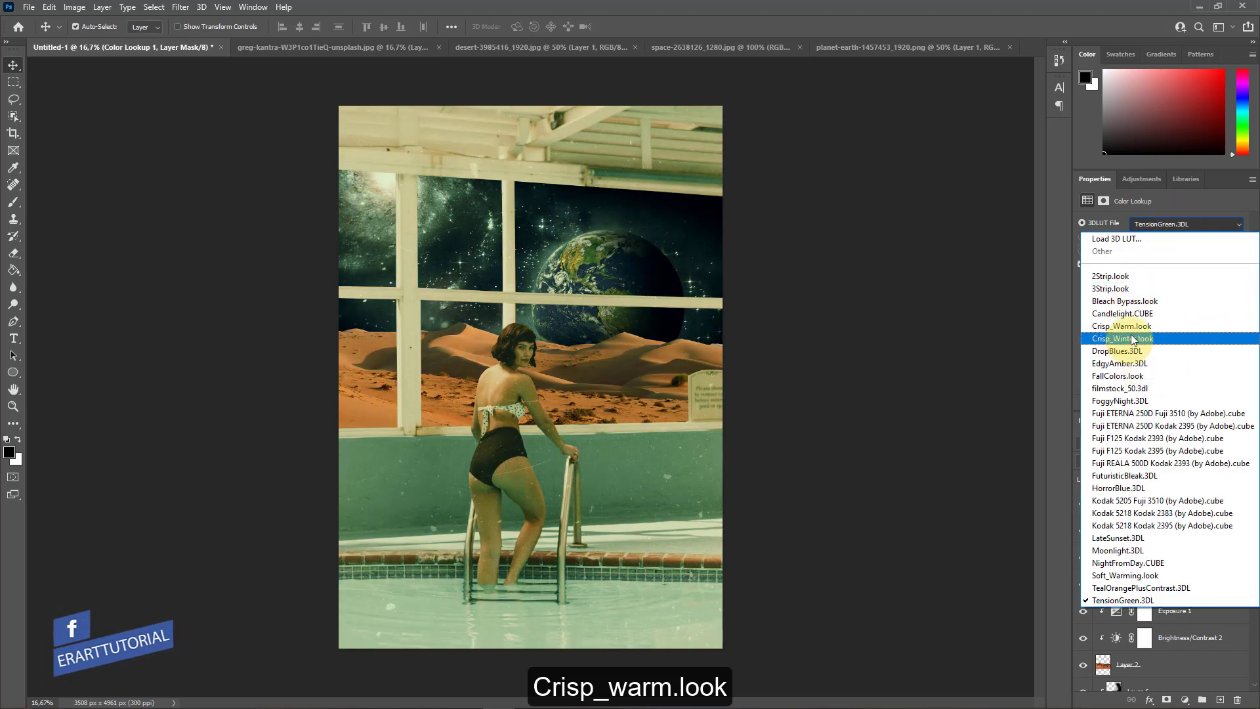
{"action": "left_click", "coordinate": [1122, 326]}
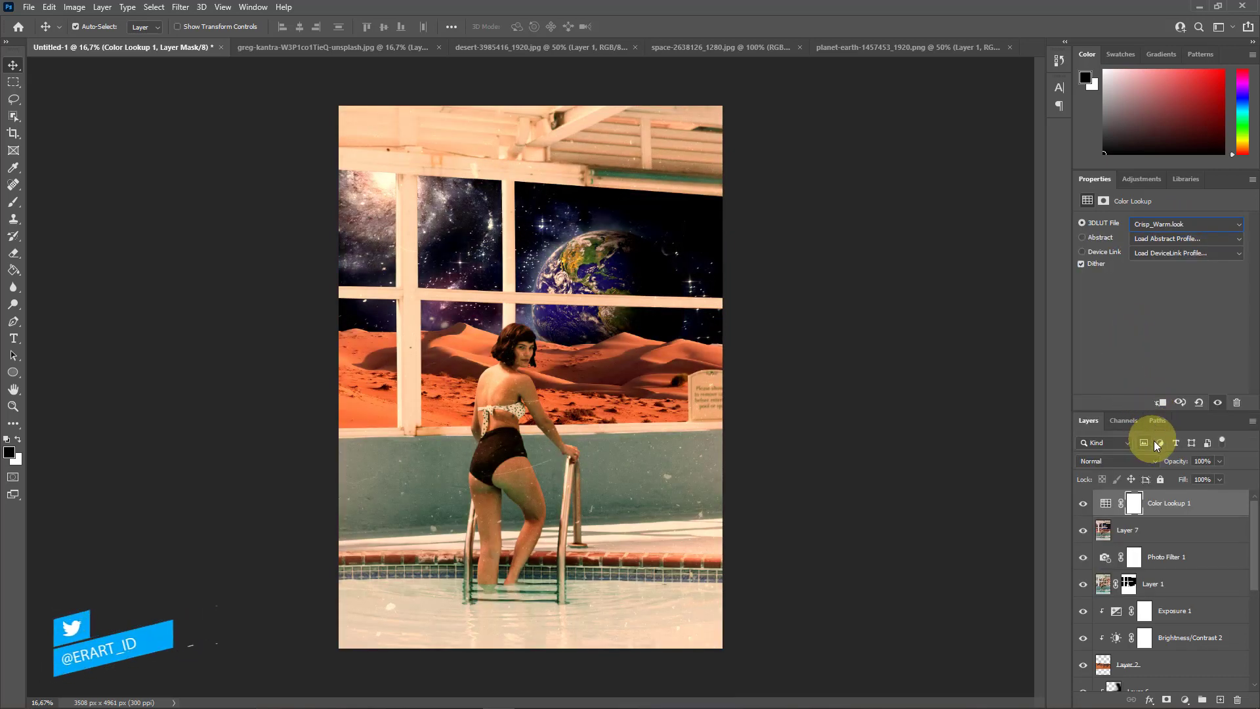
{"action": "left_click", "coordinate": [1154, 465]}
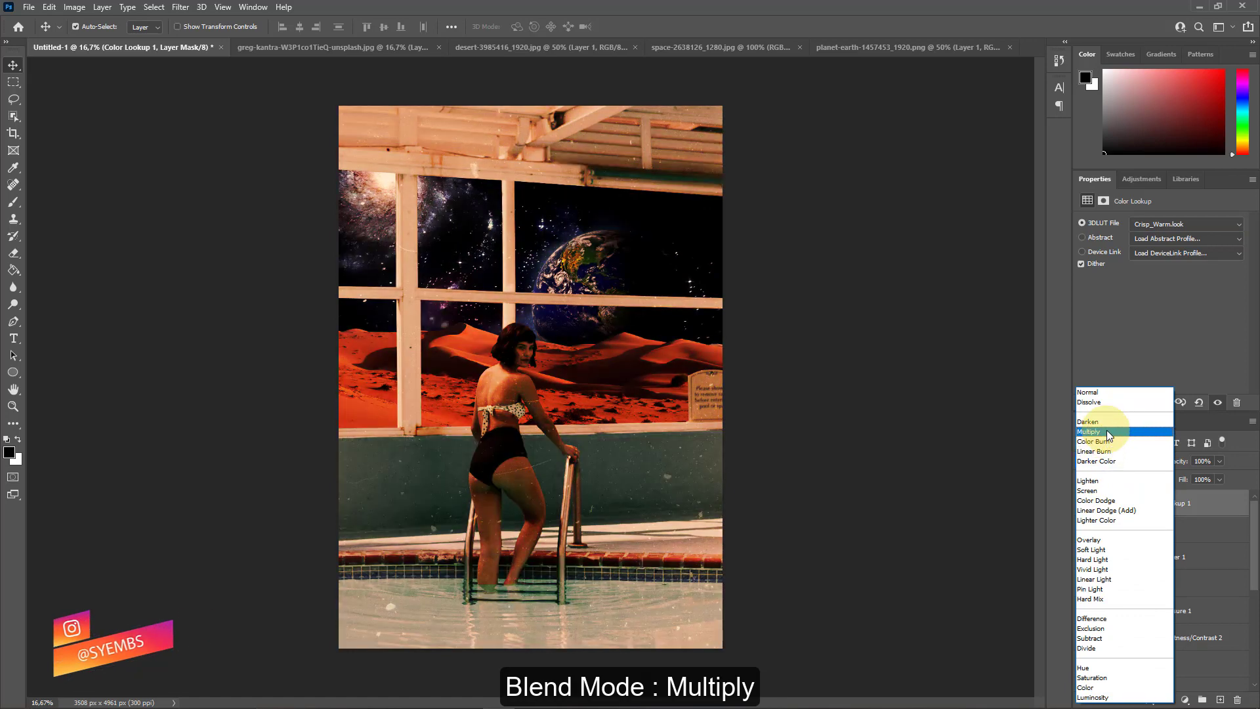
{"action": "left_click", "coordinate": [1108, 432]}
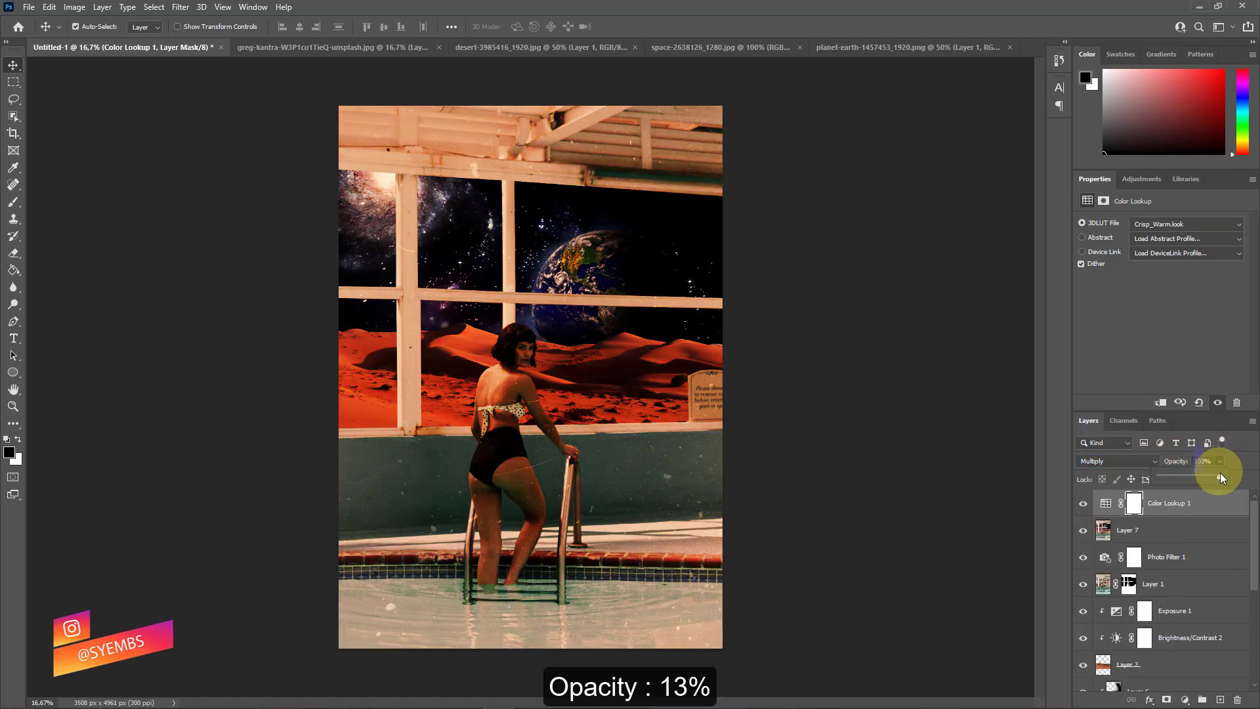
{"action": "left_click_drag", "start_coordinate": [1222, 477], "coordinate": [1160, 483]}
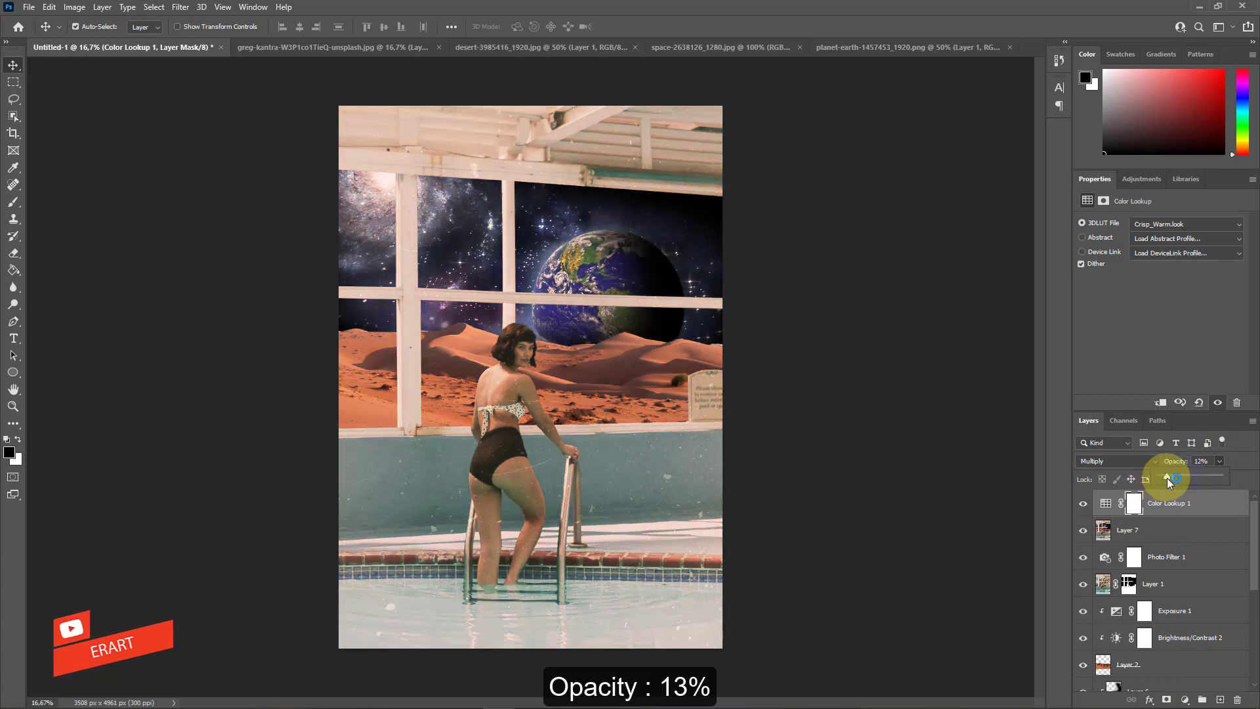
{"action": "left_click_drag", "start_coordinate": [1172, 482], "coordinate": [1169, 482]}
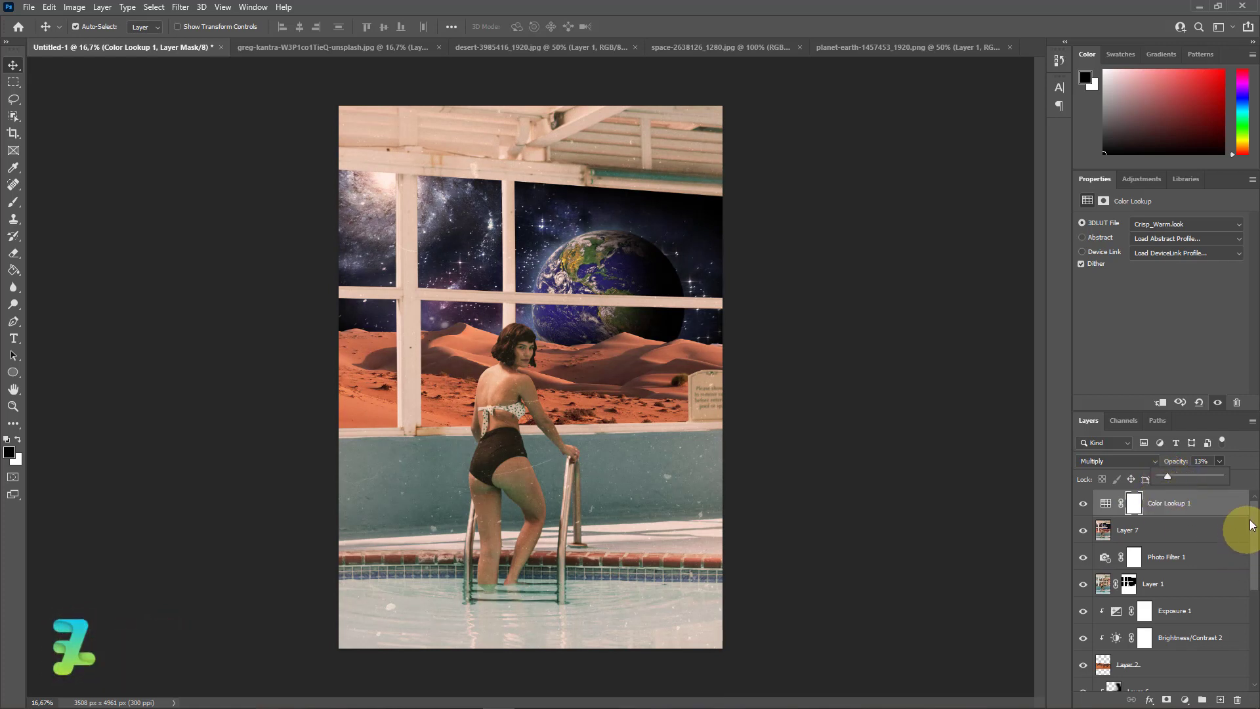
{"action": "left_click", "coordinate": [1226, 512]}
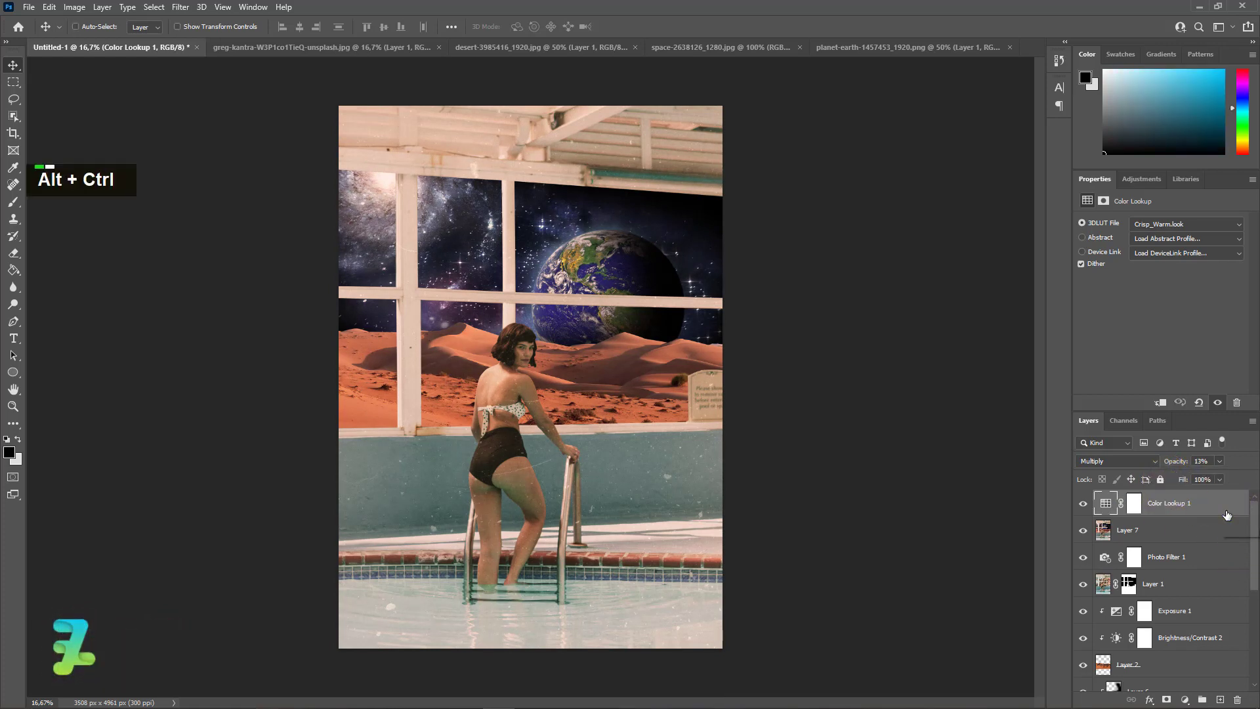
Merge the Color Lookup adjustment layer with the stamped Layer 7 directly below it
{"action": "key", "text": "ctrl+alt+e"}
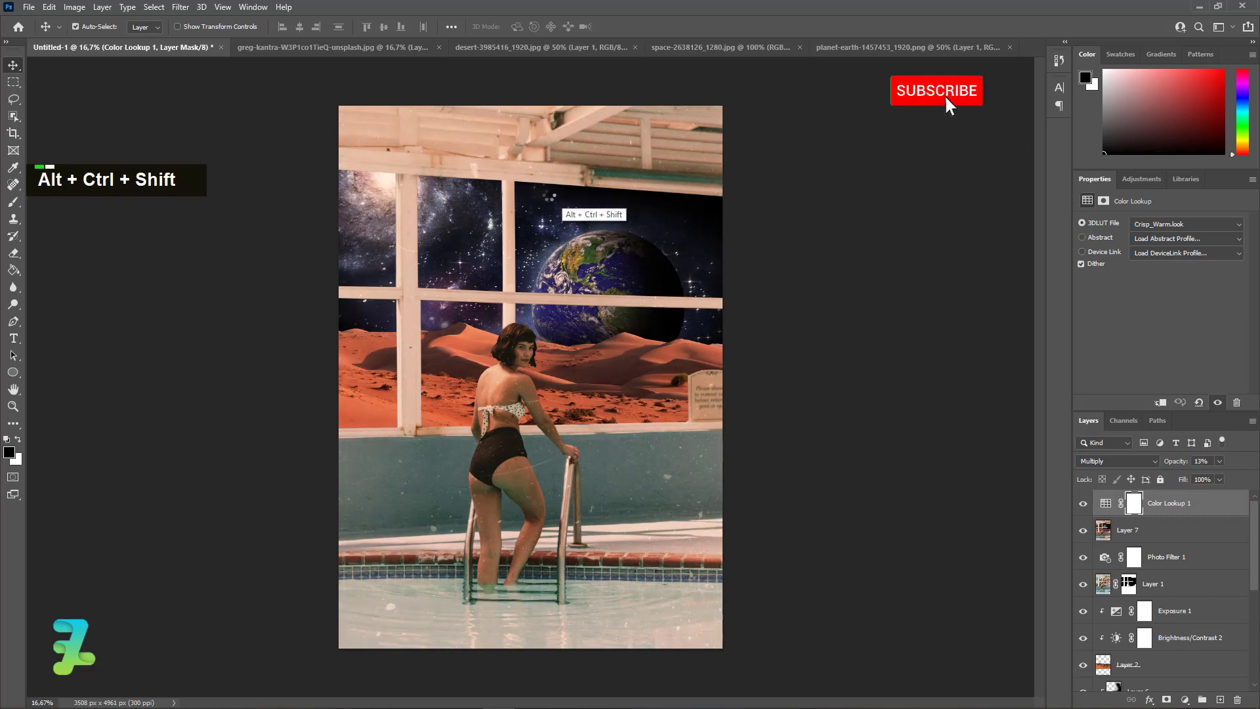
{"action": "key", "text": "ctrl+z"}
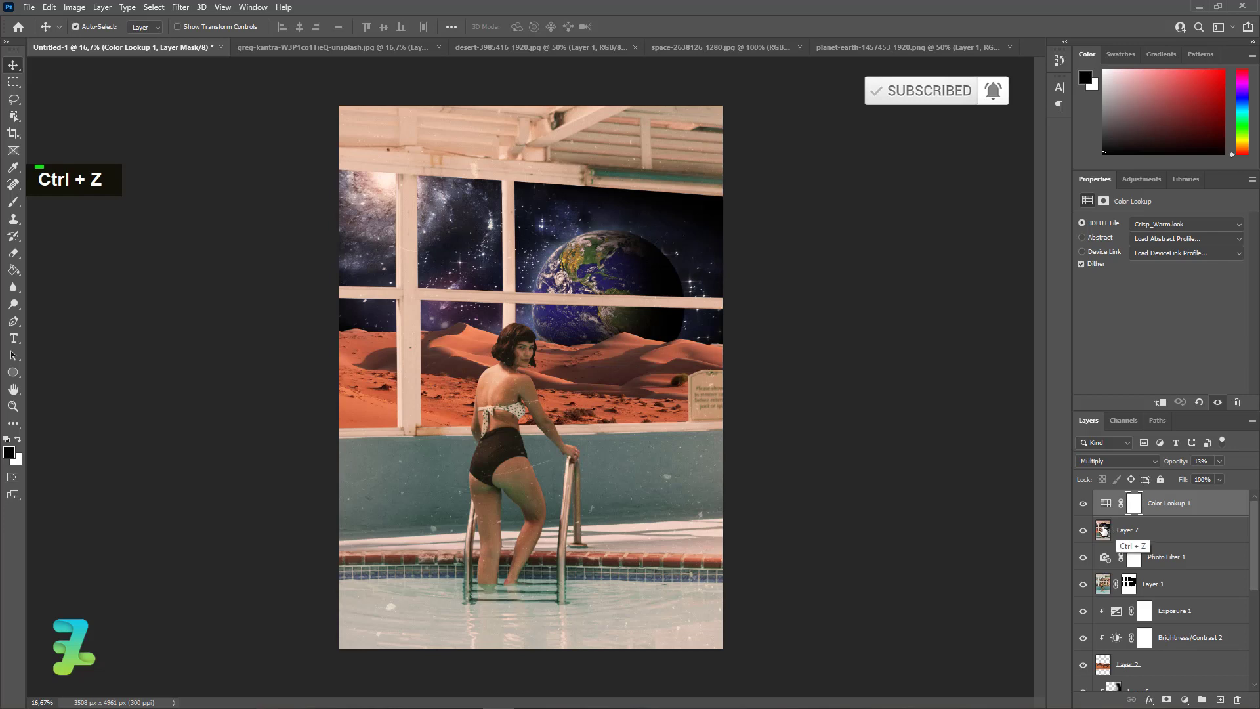
{"action": "left_click", "coordinate": [1167, 532]}
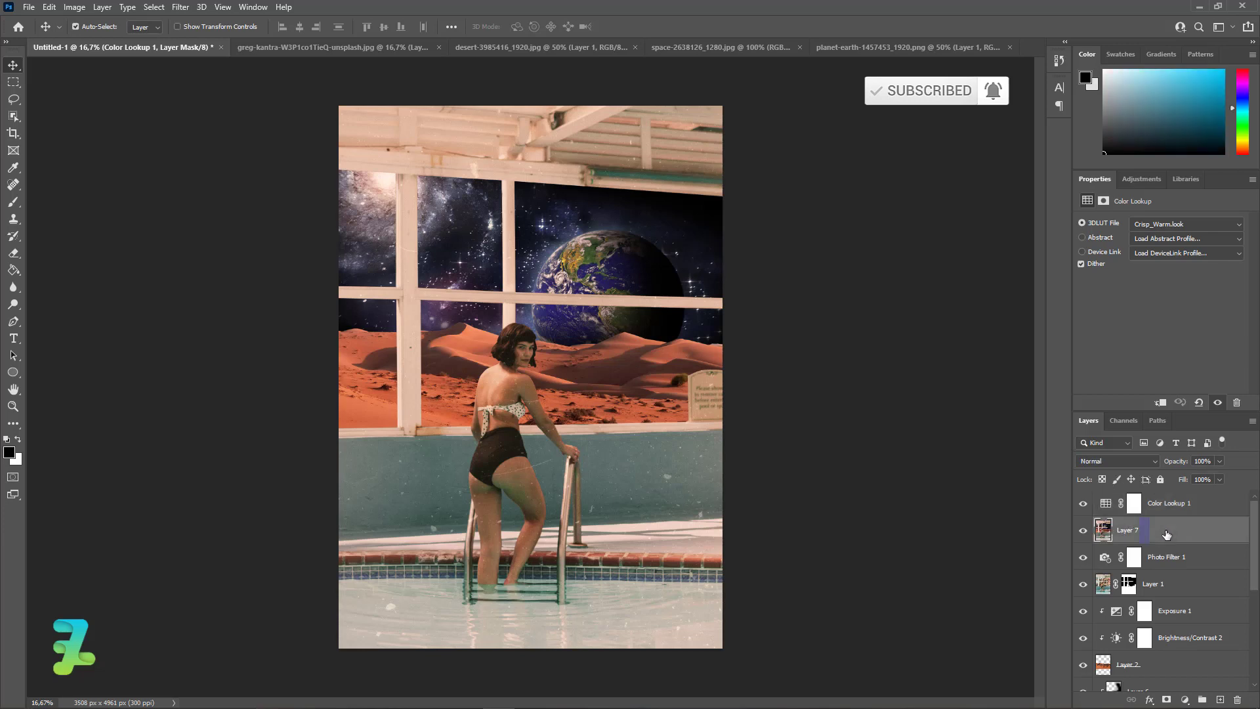
{"action": "left_click", "coordinate": [1202, 505]}
{"action": "key", "text": "ctrl+e"}
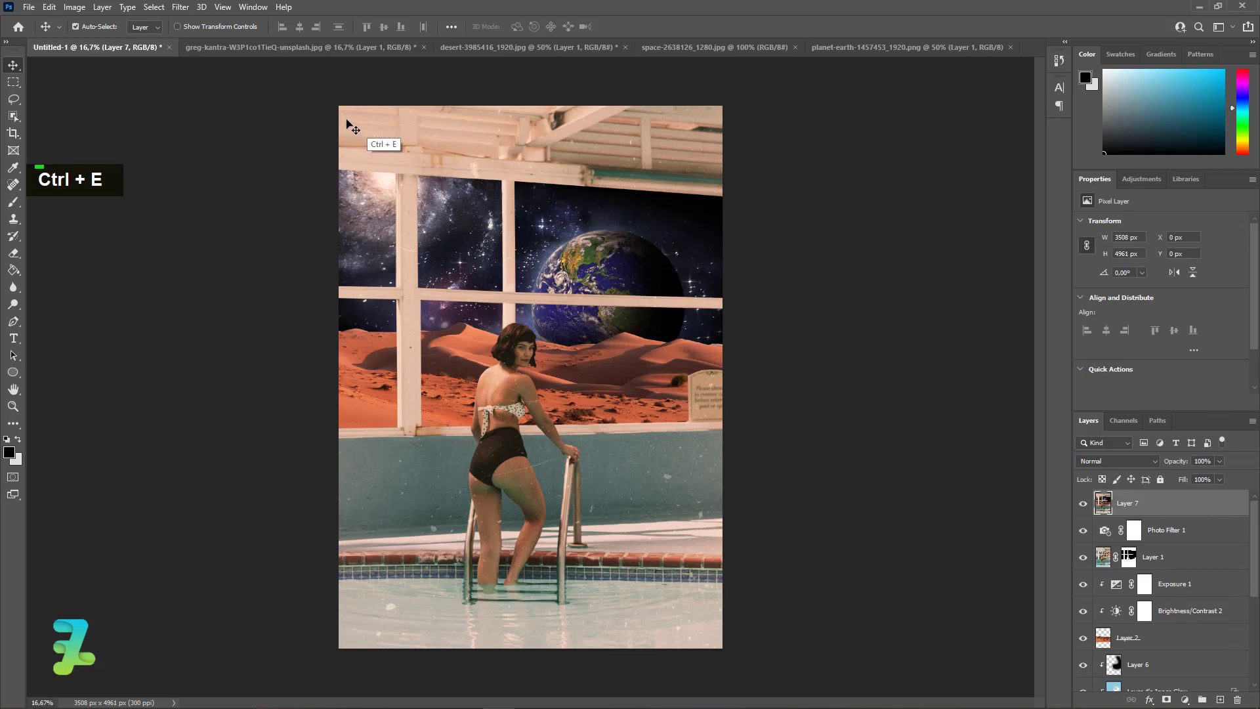
Add 22% monochromatic noise with uniform distribution to the merged Layer 7
{"action": "left_click", "coordinate": [183, 9]}
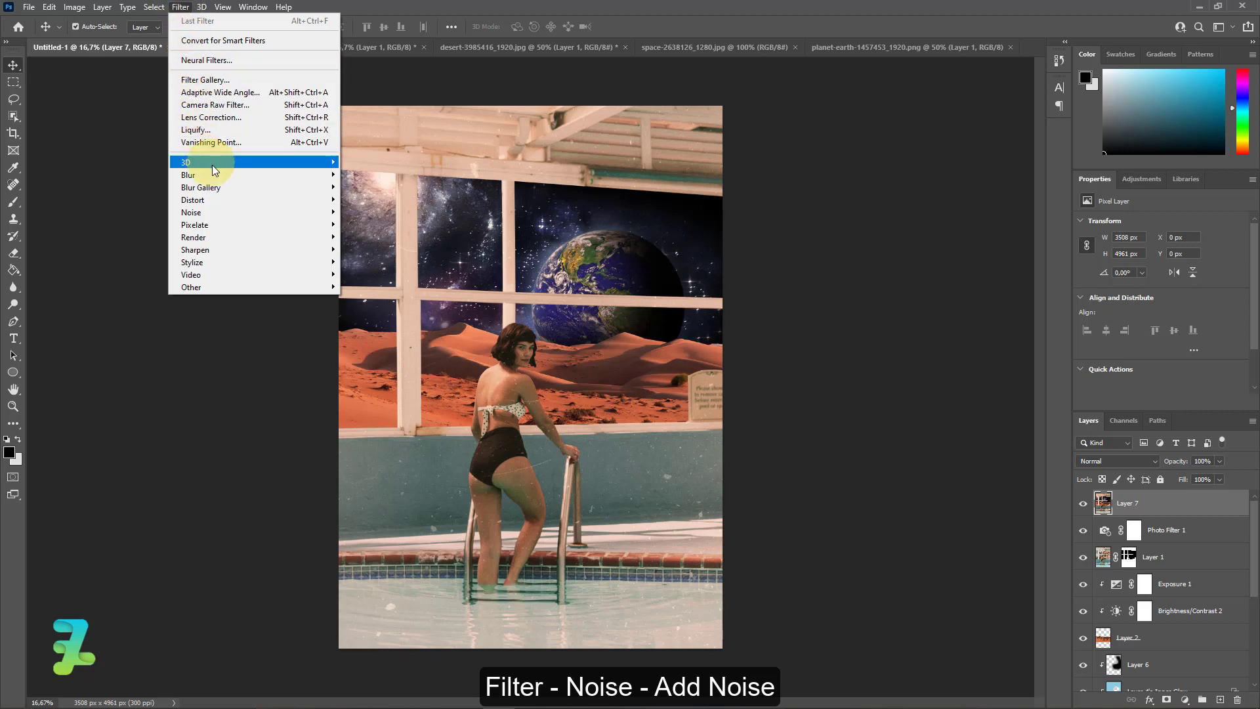
{"action": "mouse_move", "coordinate": [226, 211]}
{"action": "left_click", "coordinate": [358, 212]}
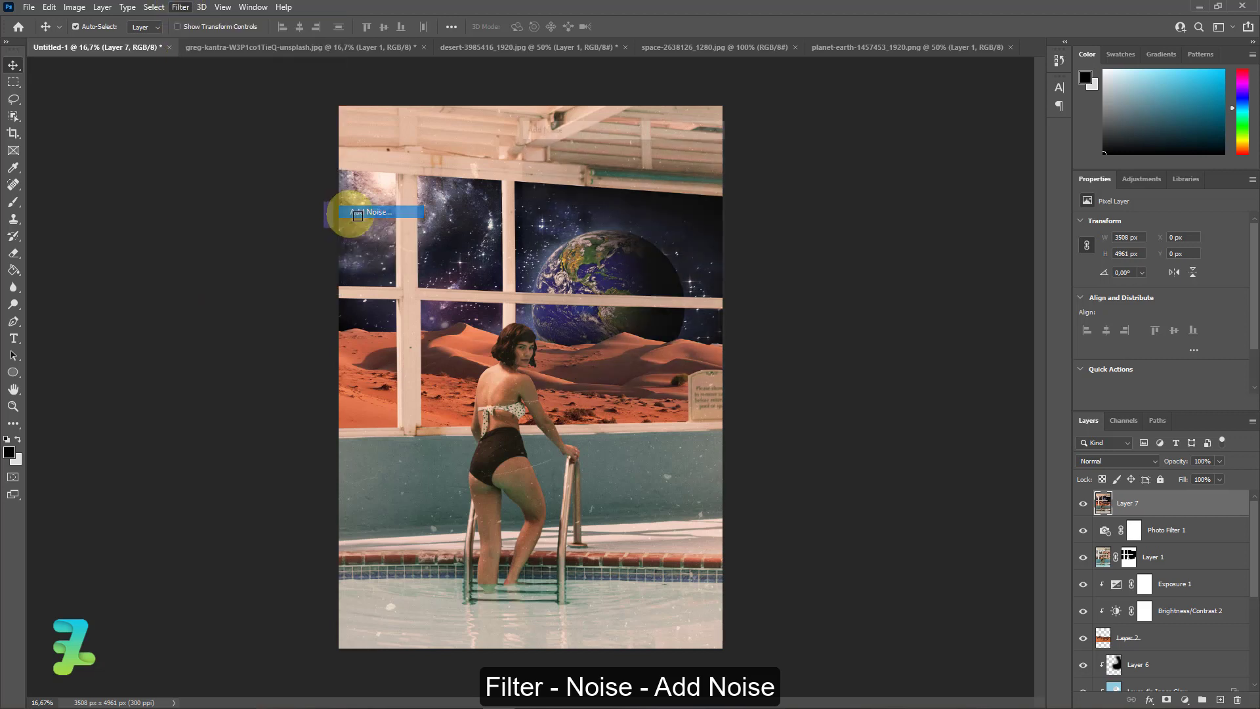
{"action": "left_click_drag", "start_coordinate": [614, 129], "coordinate": [833, 166]}
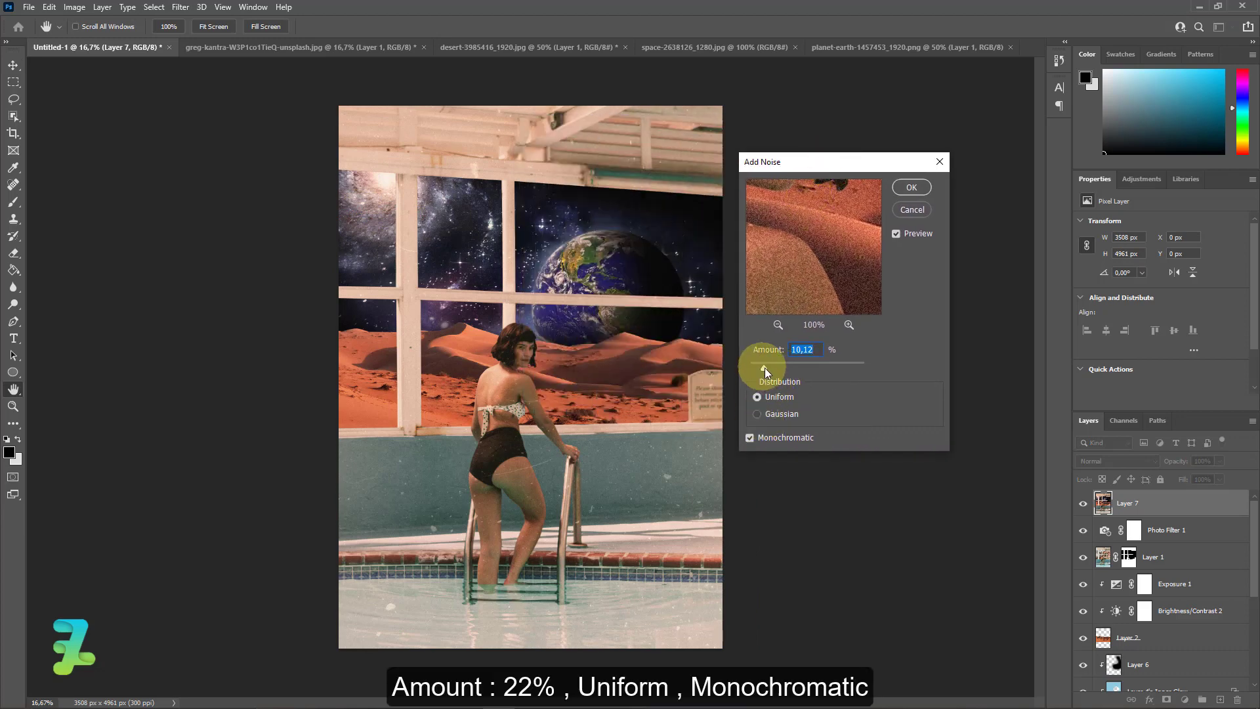
{"action": "mouse_move", "coordinate": [773, 372]}
{"action": "left_mouse_down"}
{"action": "mouse_move", "coordinate": [798, 375]}
{"action": "mouse_move", "coordinate": [783, 372]}
{"action": "left_mouse_up"}
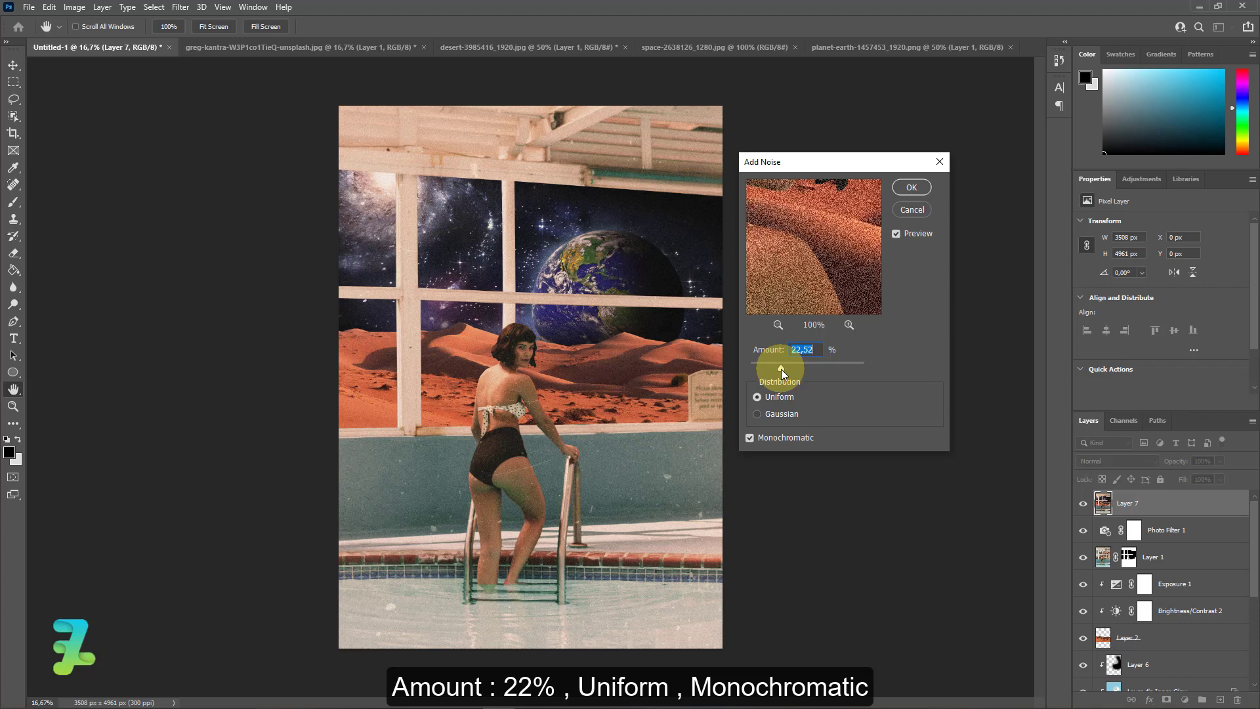
{"action": "type", "text": "22"}
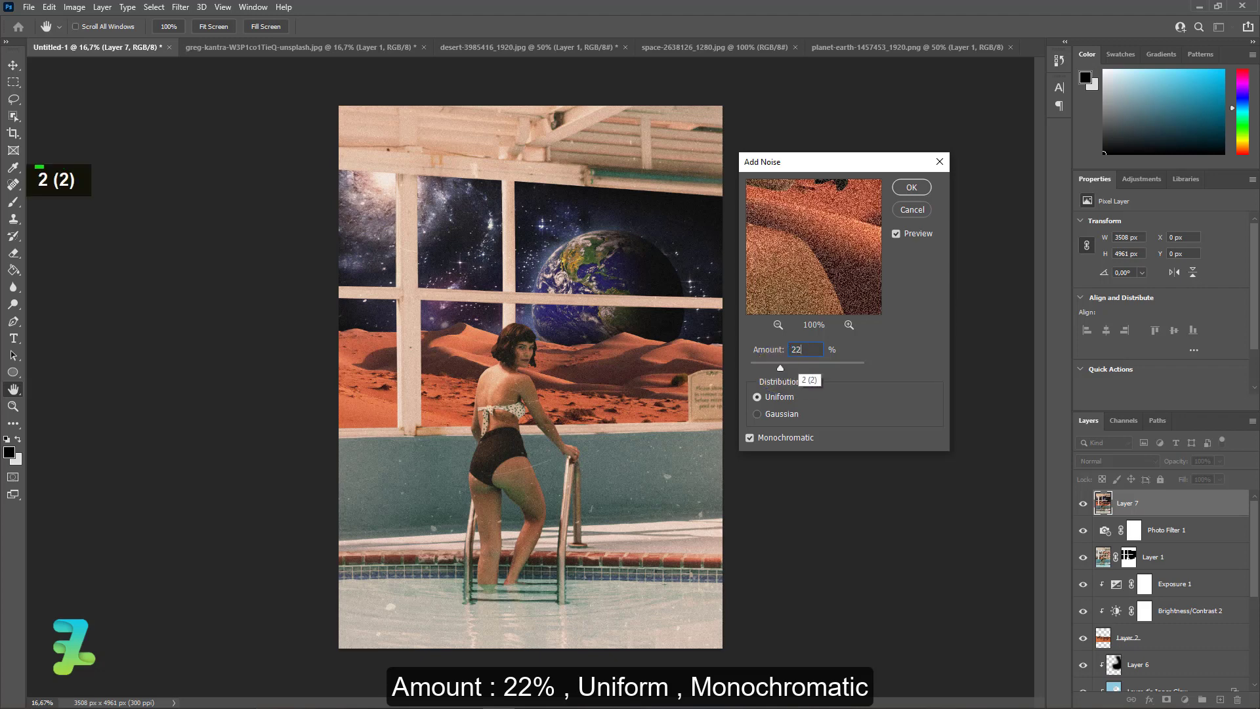
{"action": "left_click", "coordinate": [906, 190]}
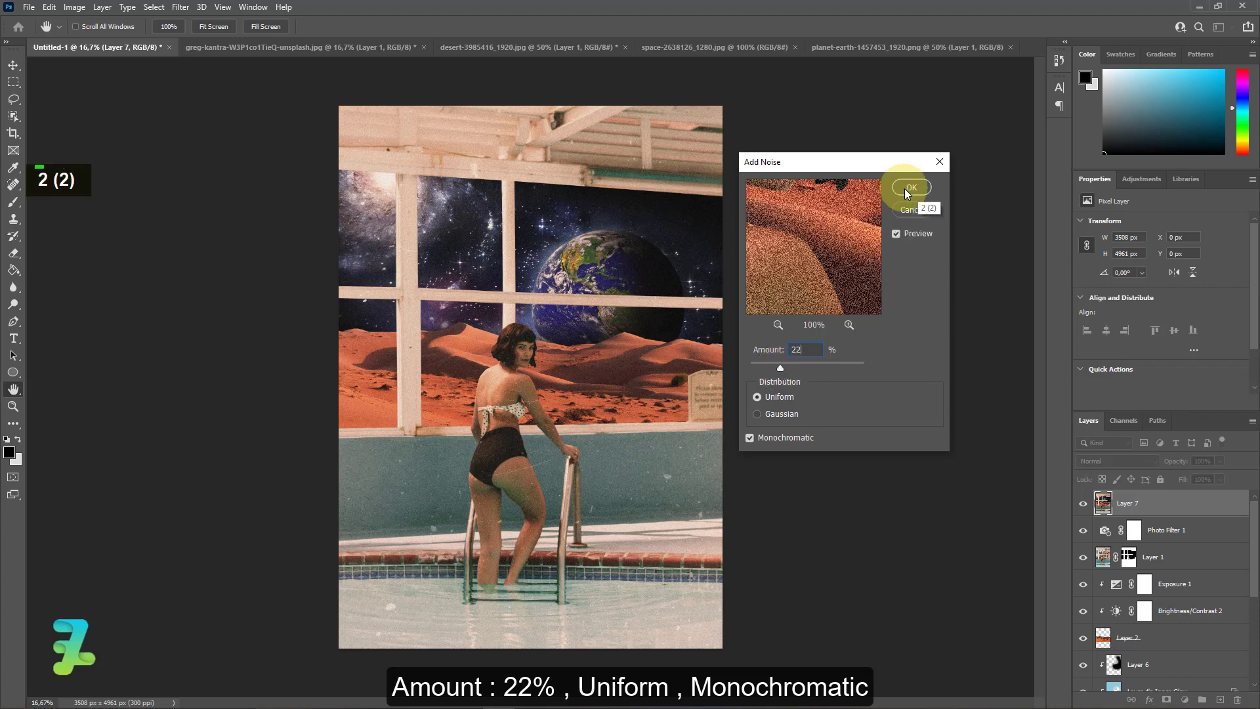
{"action": "left_click", "coordinate": [179, 8]}
{"action": "left_click", "coordinate": [212, 95]}
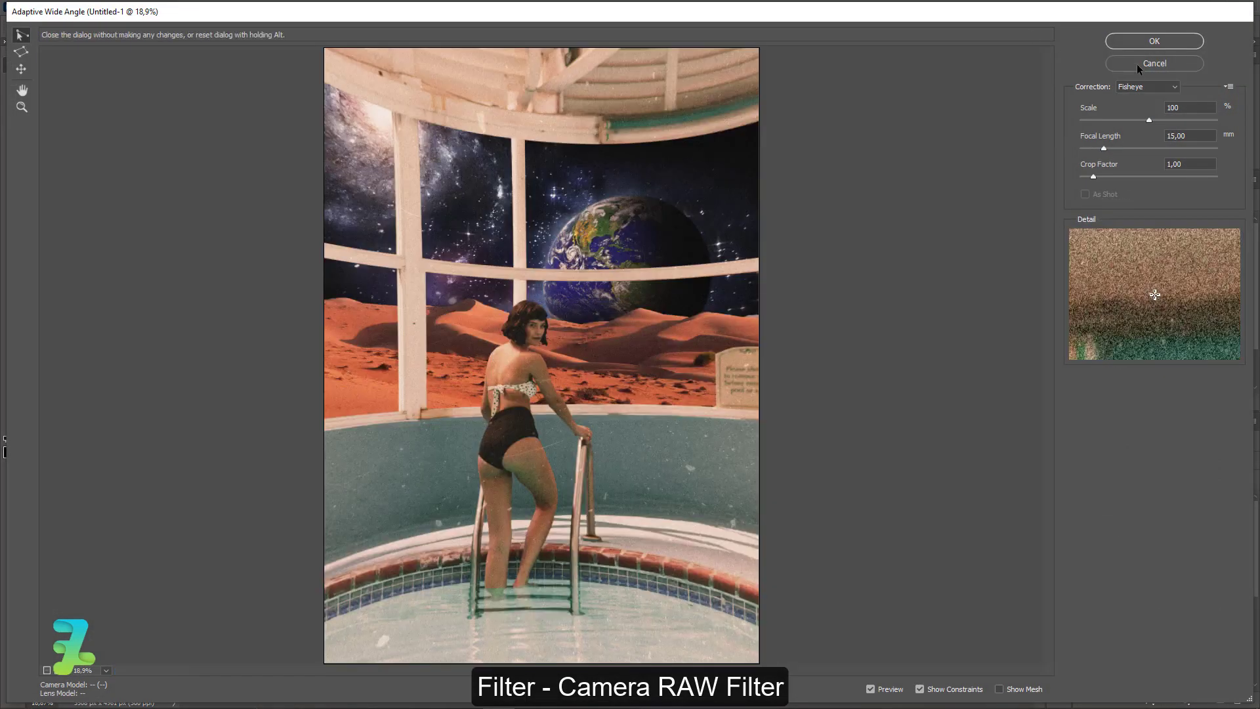
{"action": "left_click", "coordinate": [1137, 64]}
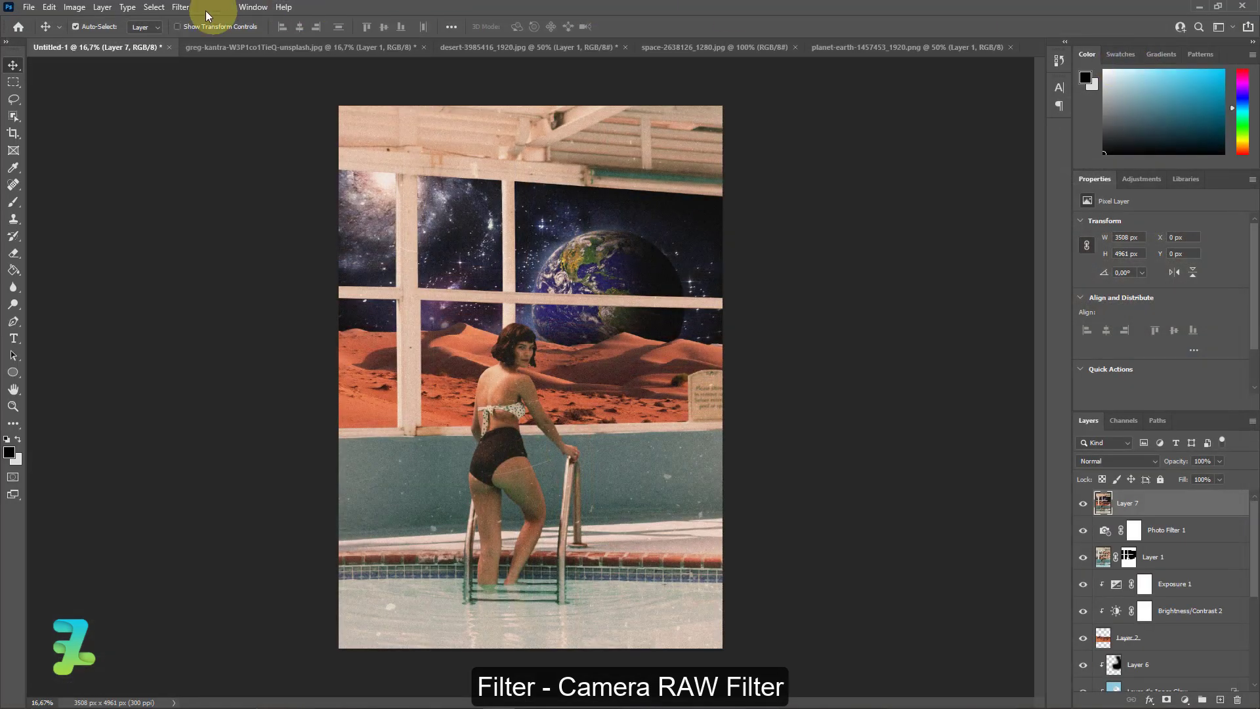
In the Camera Raw Filter, set Temperature +8, Tint +3, Exposure +0.10, Contrast -10, Highlights -31, Shadows -51, Whites +5 and Blacks -17
{"action": "left_click", "coordinate": [181, 8]}
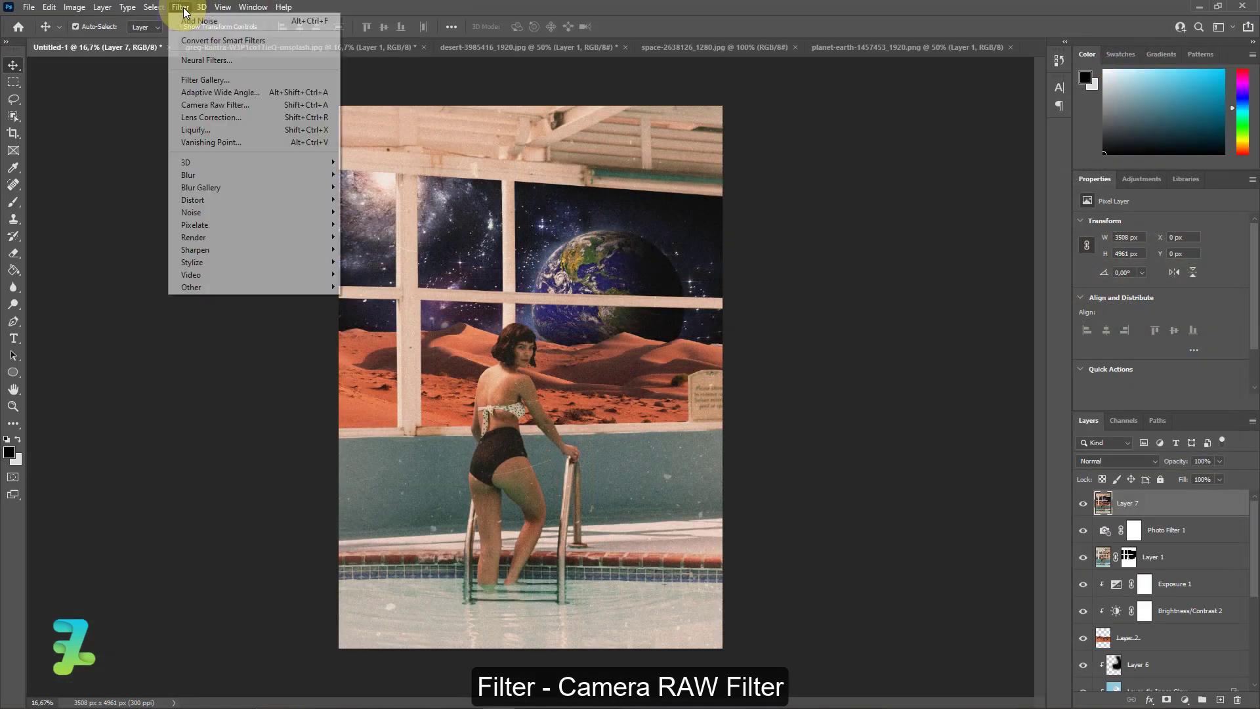
{"action": "left_click", "coordinate": [202, 106]}
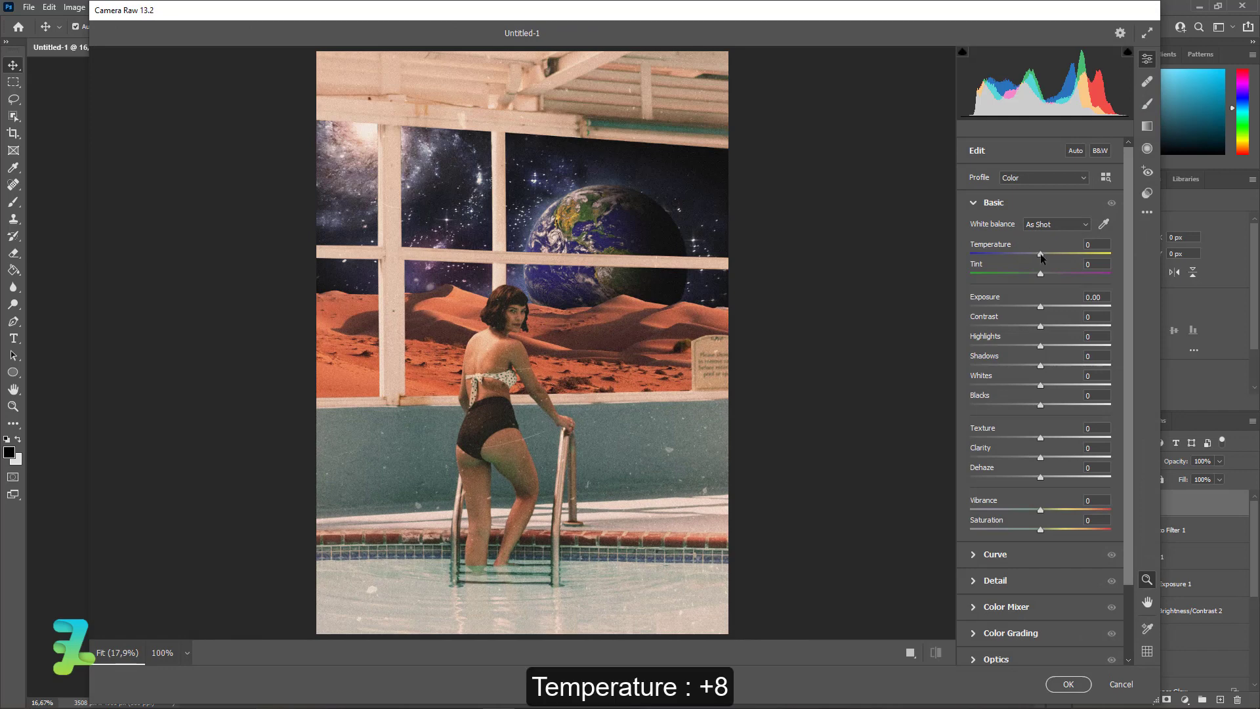
{"action": "mouse_move", "coordinate": [1041, 255]}
{"action": "left_mouse_down"}
{"action": "mouse_move", "coordinate": [1052, 261]}
{"action": "mouse_move", "coordinate": [1042, 274]}
{"action": "left_mouse_up"}
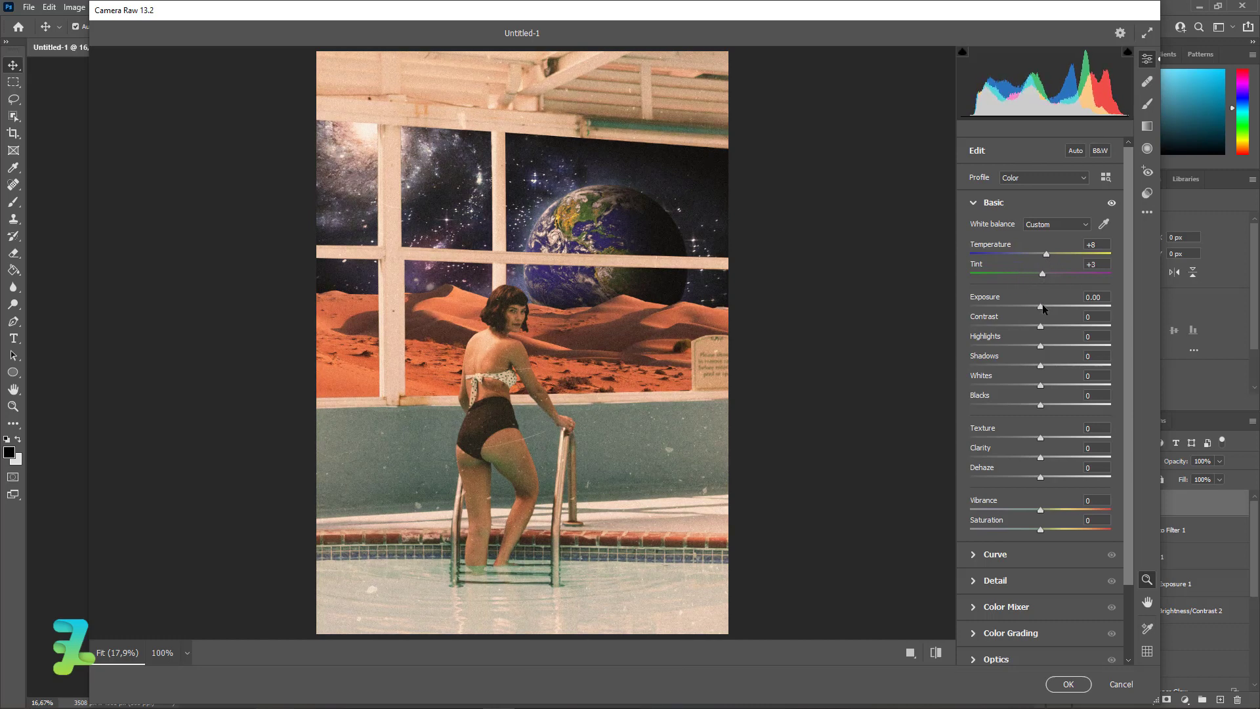
{"action": "left_click_drag", "start_coordinate": [1037, 308], "coordinate": [1029, 398]}
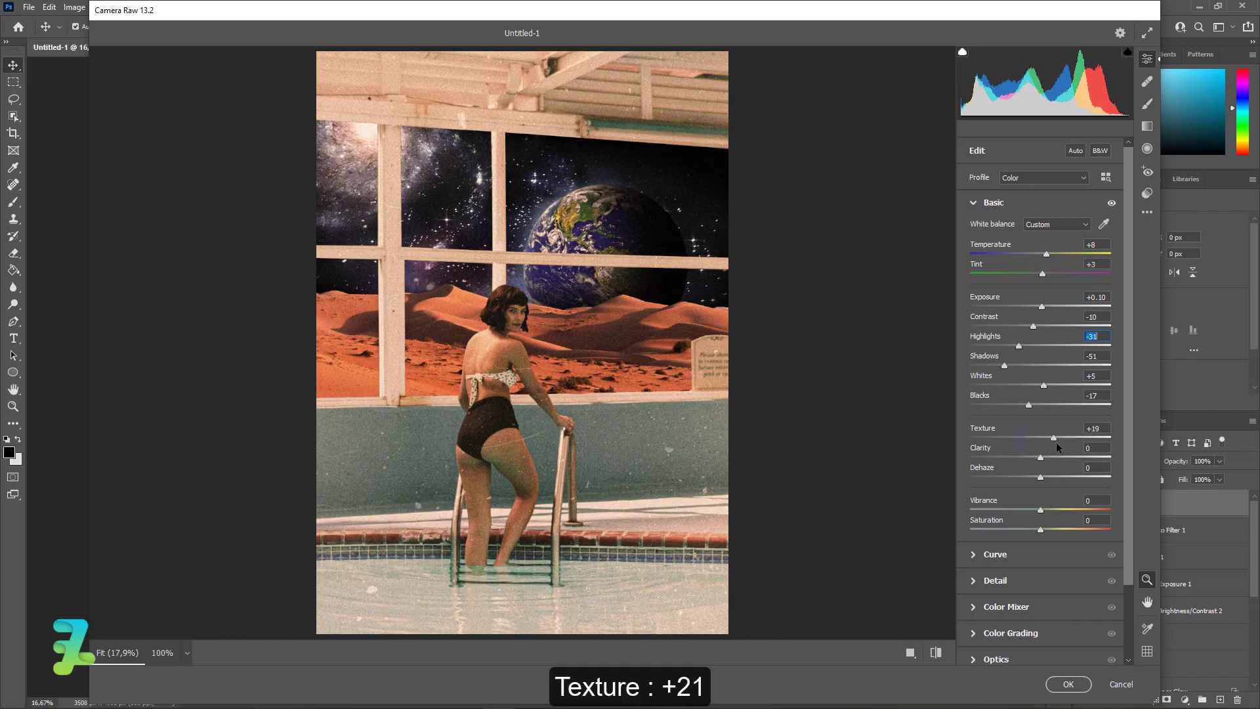
Set Texture +21, Clarity +23, Dehaze -13, Vibrance +15 and Saturation +1, and apply the Camera Raw Filter to Layer 7
{"action": "left_click_drag", "start_coordinate": [1056, 435], "coordinate": [1056, 454]}
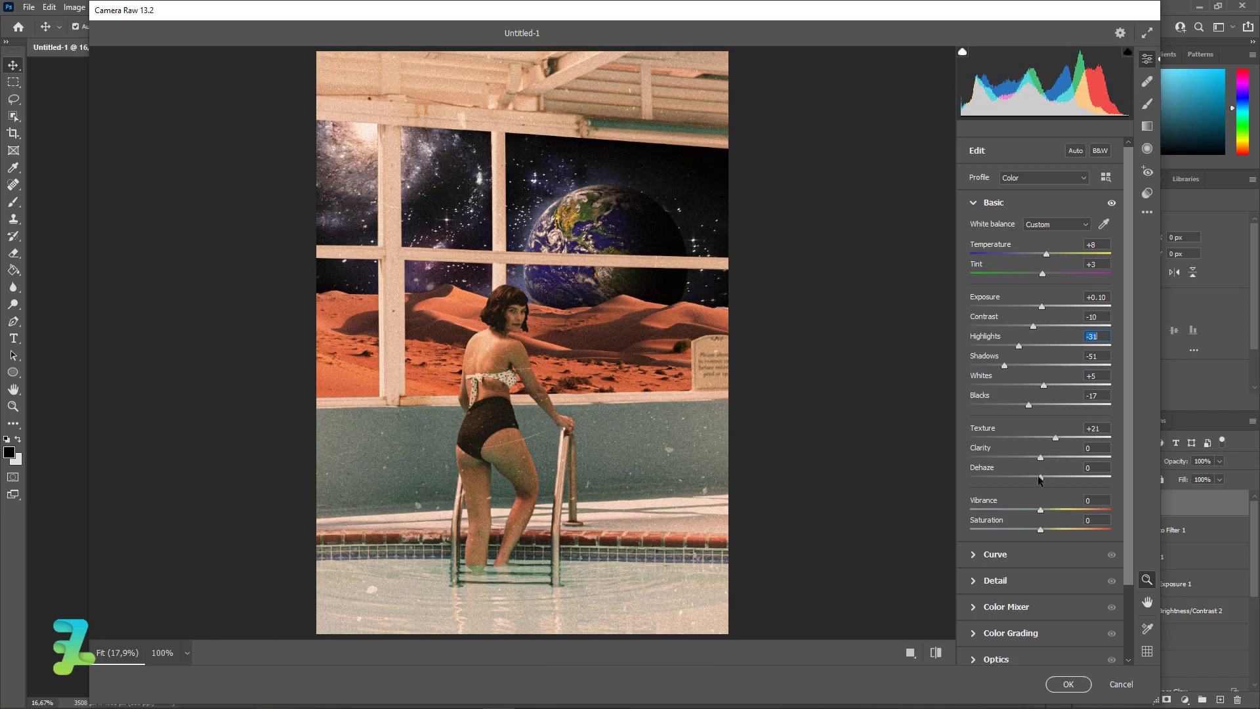
{"action": "mouse_move", "coordinate": [1052, 479]}
{"action": "left_mouse_down"}
{"action": "mouse_move", "coordinate": [1089, 482]}
{"action": "mouse_move", "coordinate": [1029, 489]}
{"action": "mouse_move", "coordinate": [1066, 462]}
{"action": "mouse_move", "coordinate": [1058, 468]}
{"action": "left_mouse_up"}
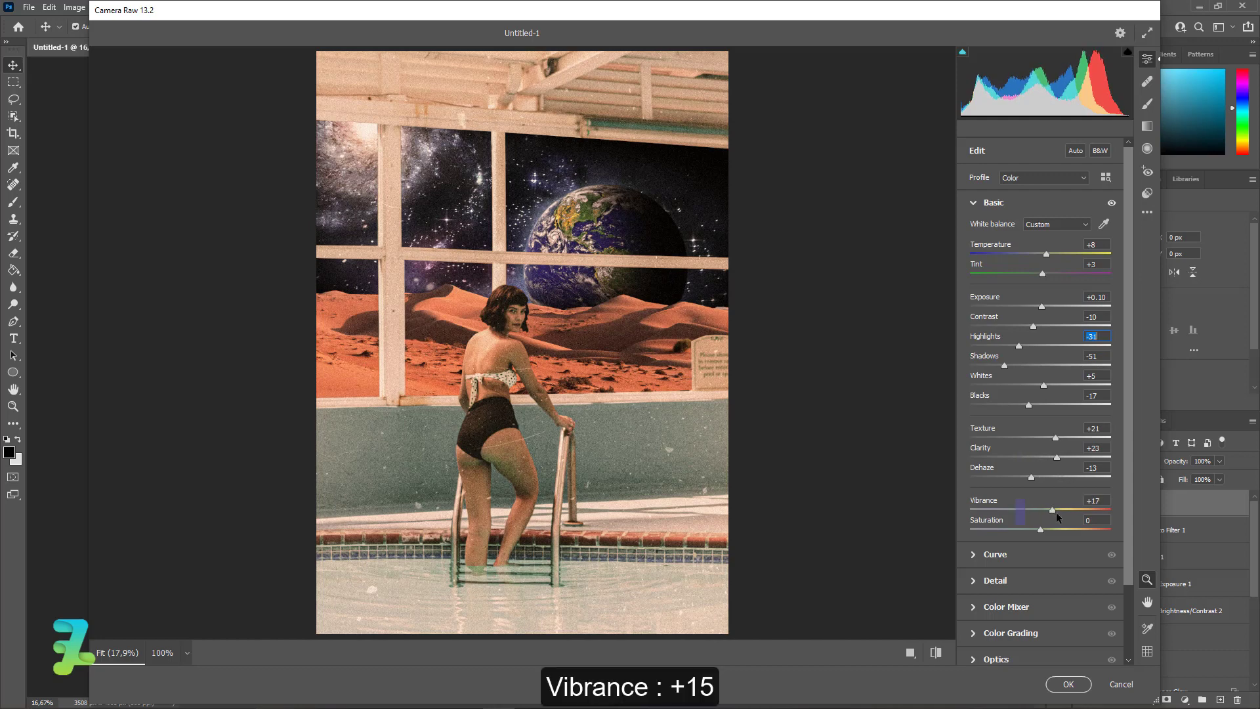
{"action": "left_click_drag", "start_coordinate": [1057, 513], "coordinate": [1051, 524]}
{"action": "left_click", "coordinate": [1049, 529]}
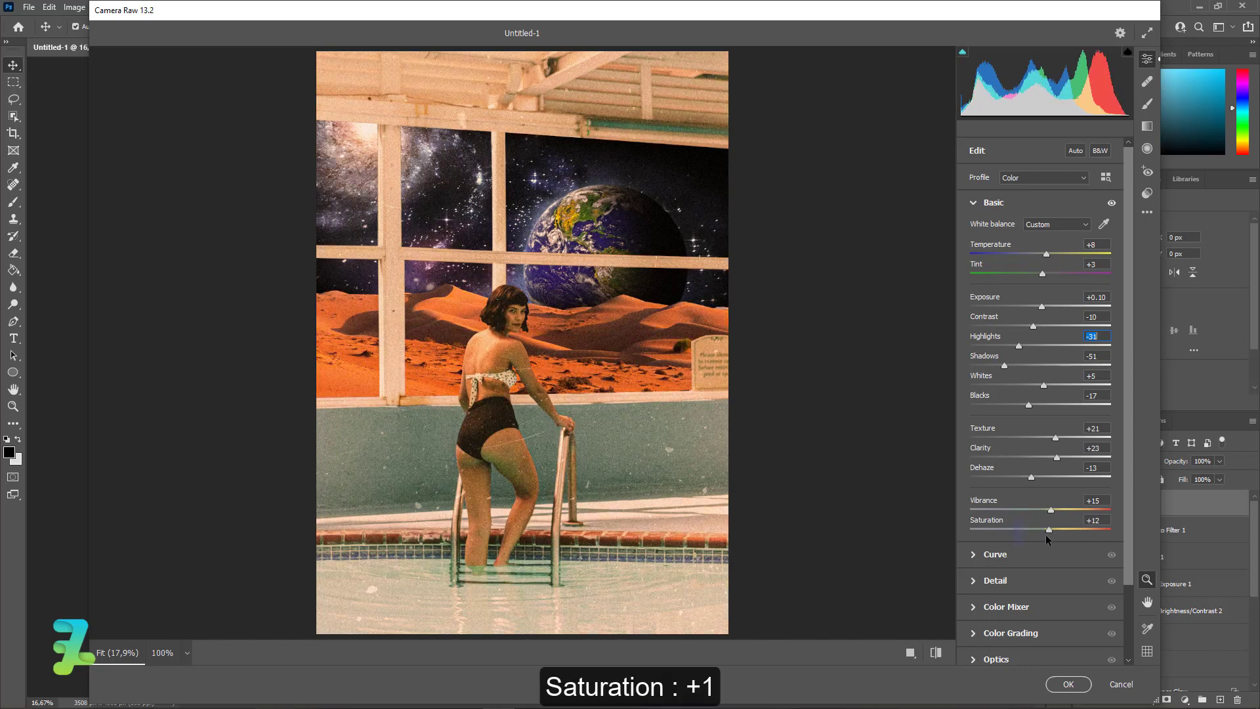
{"action": "mouse_move", "coordinate": [1045, 534]}
{"action": "left_mouse_down"}
{"action": "mouse_move", "coordinate": [1013, 534]}
{"action": "mouse_move", "coordinate": [1039, 533]}
{"action": "left_mouse_up"}
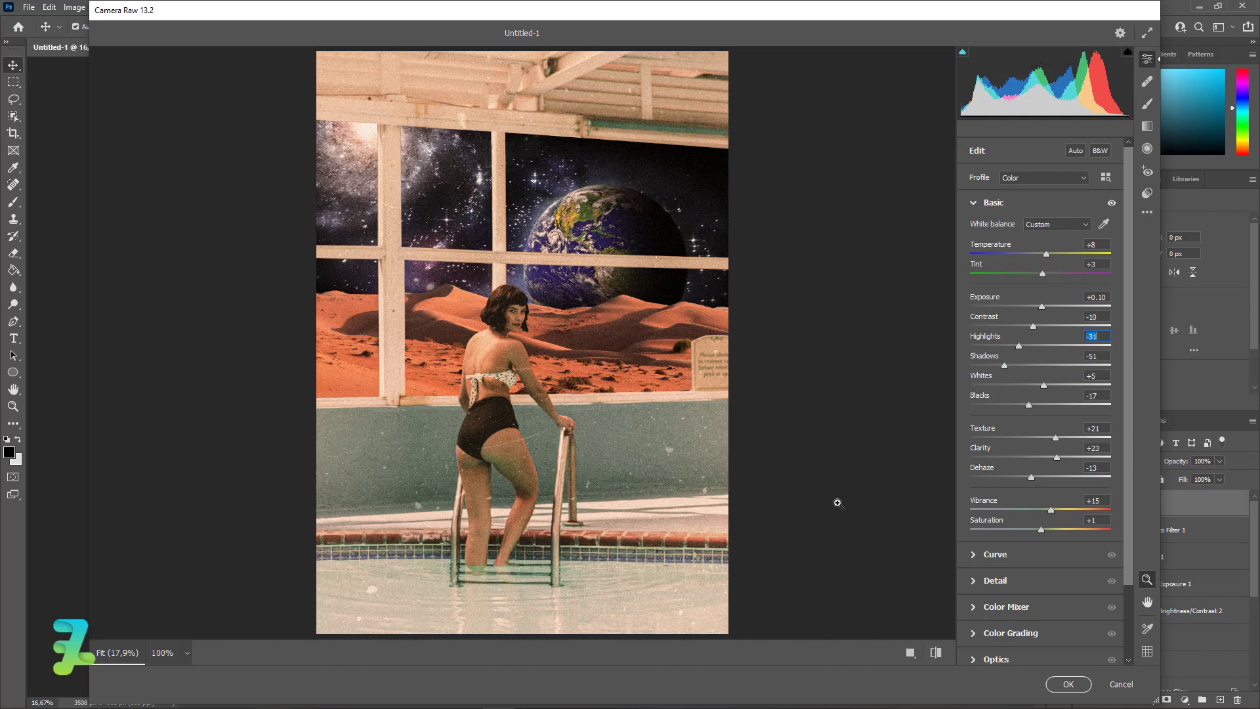
{"action": "left_click", "coordinate": [1068, 682]}
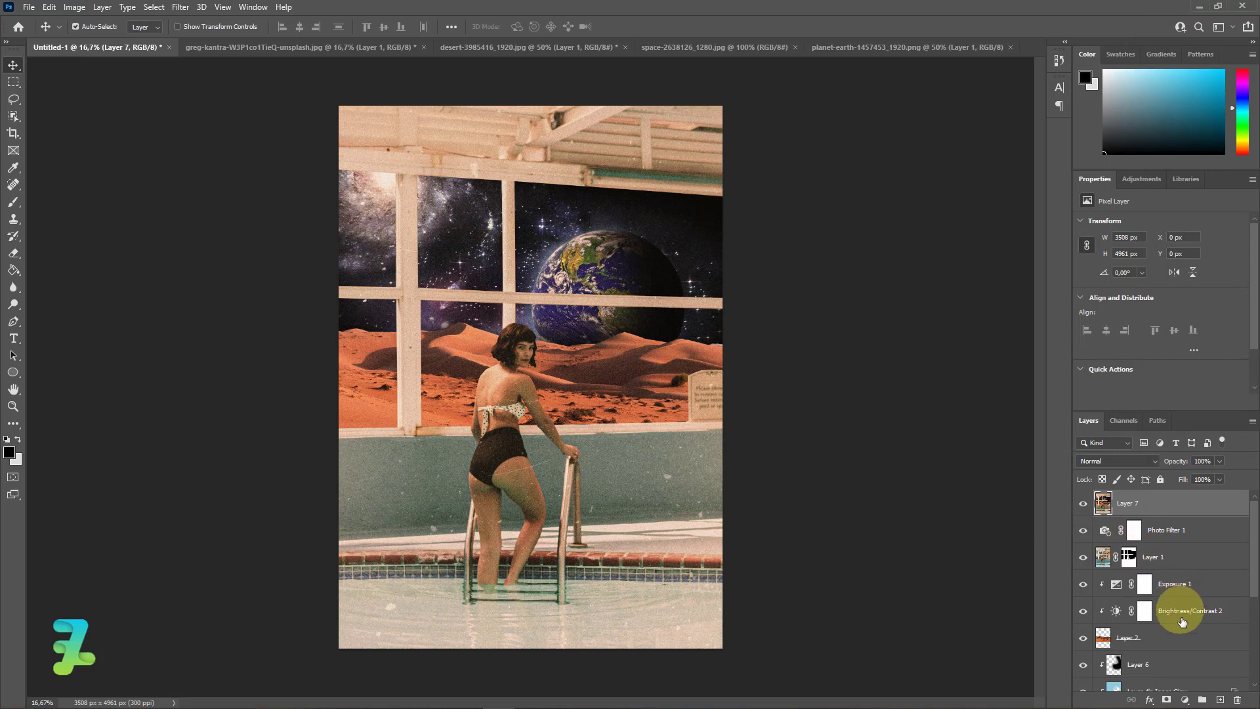
Add an Exposure adjustment layer above Layer 7 with Offset +0.0125 and Gamma Correction 1.07, keeping Exposure at 0.00
{"action": "left_click", "coordinate": [1185, 700]}
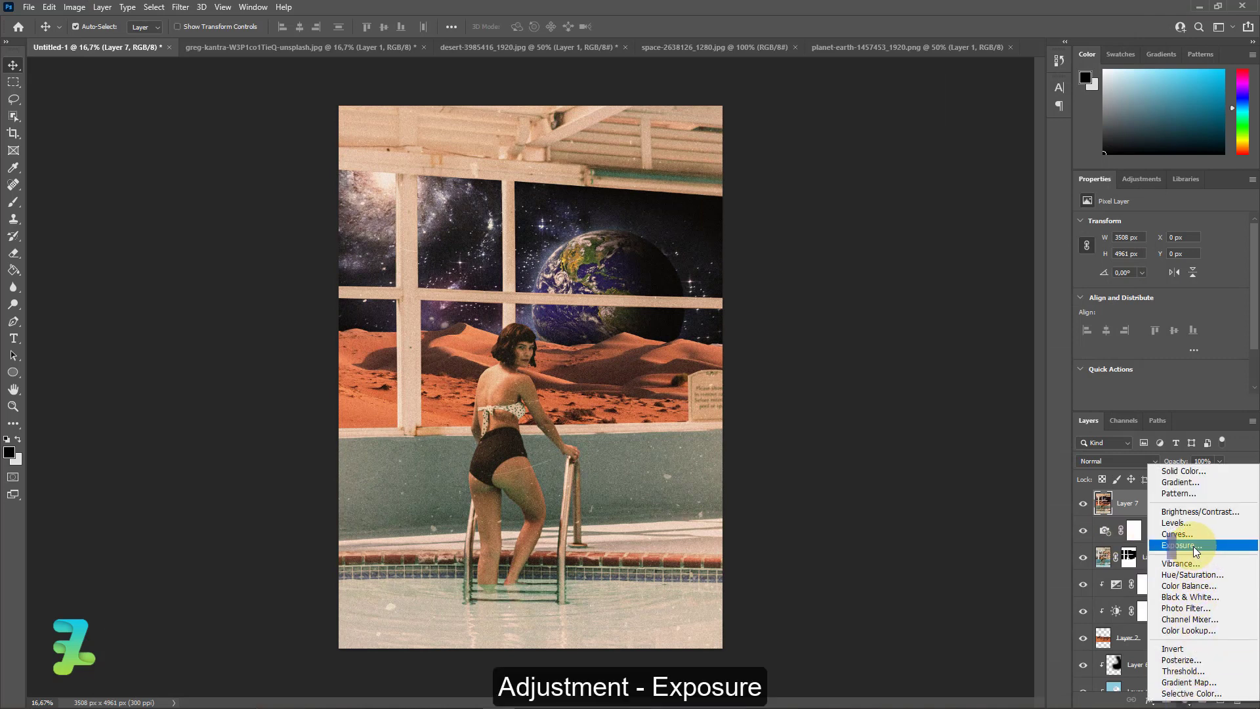
{"action": "left_click", "coordinate": [1176, 545]}
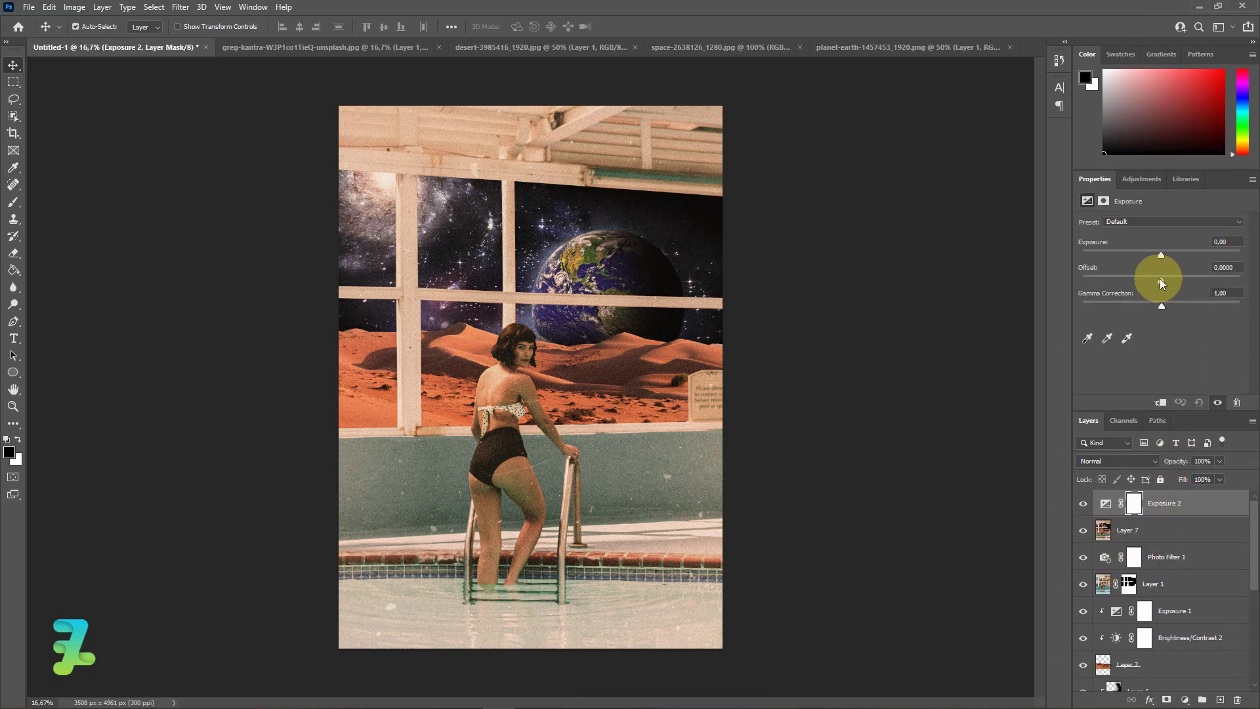
{"action": "left_click_drag", "start_coordinate": [1163, 285], "coordinate": [1160, 312]}
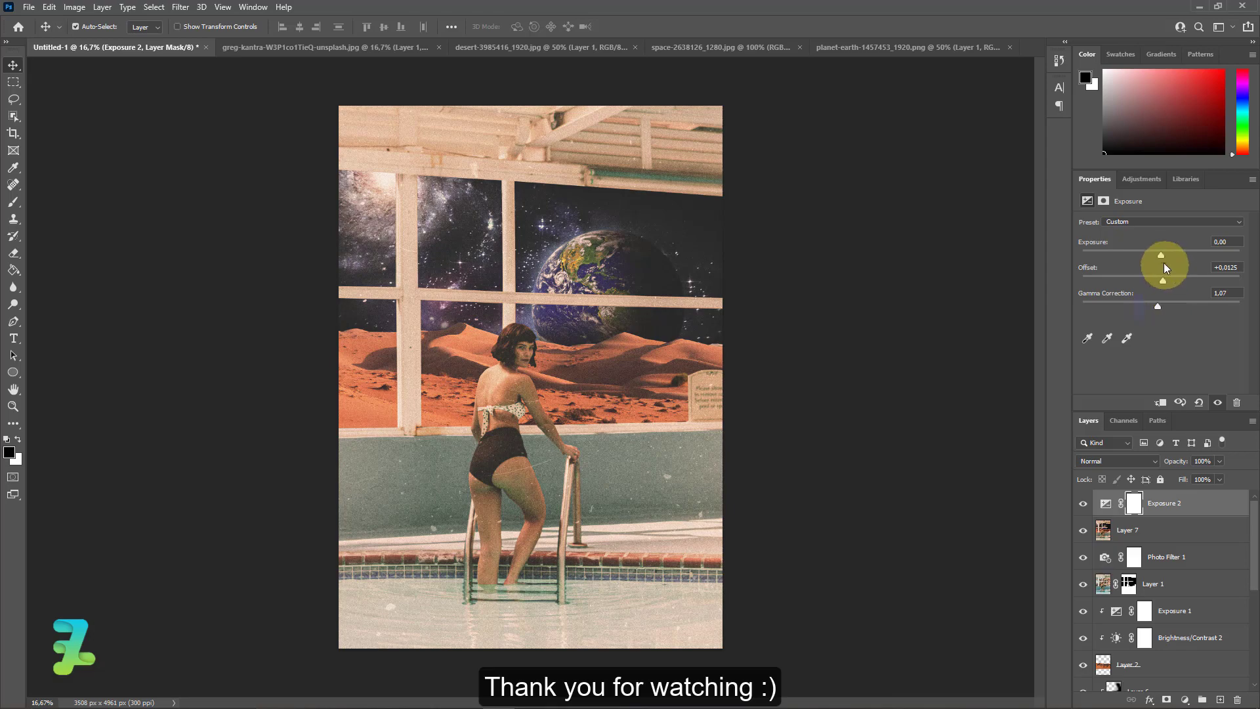
{"action": "left_click_drag", "start_coordinate": [1168, 261], "coordinate": [1159, 261]}
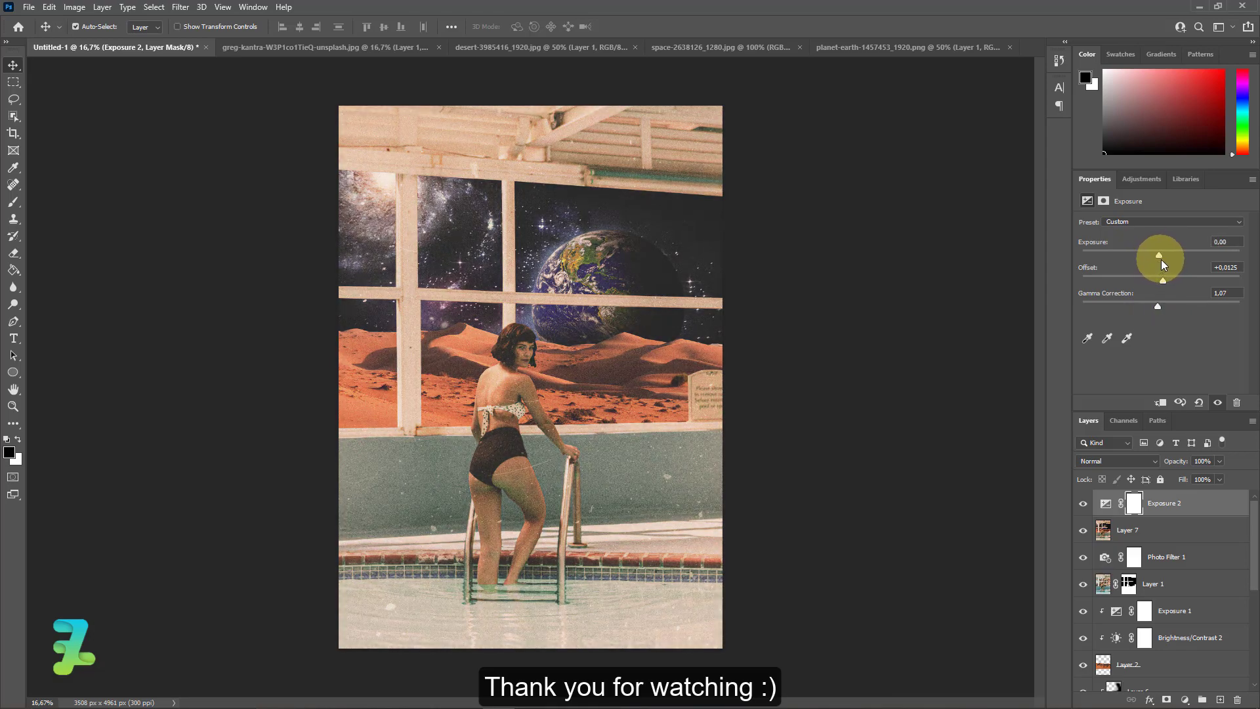